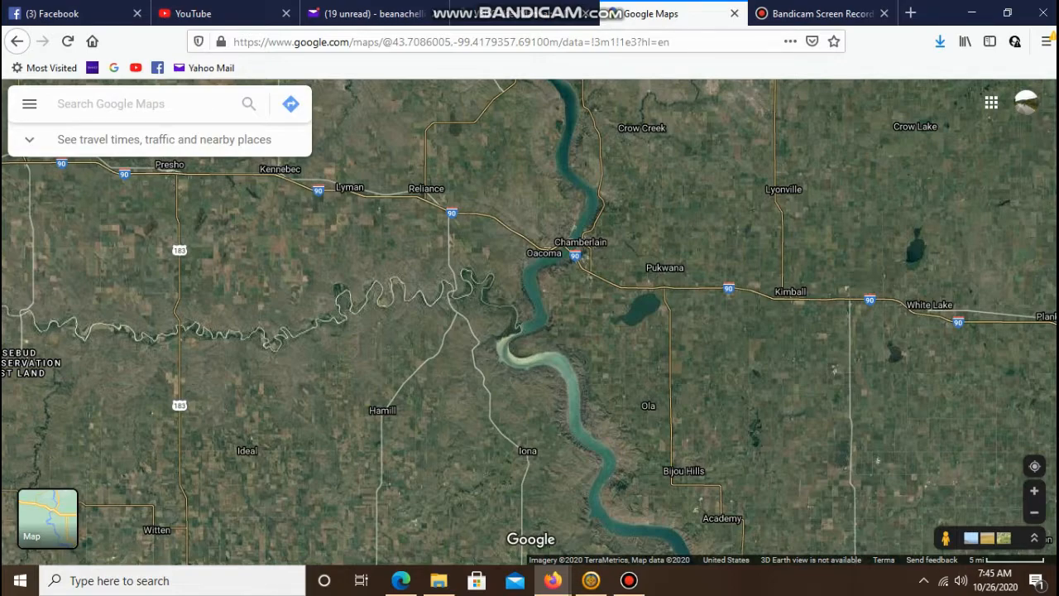
- Examine the Missouri River shoreline around Oacoma, Chamberlain and Dude Ranch in the satellite imagery
scroll(526, 288, "up", 3)
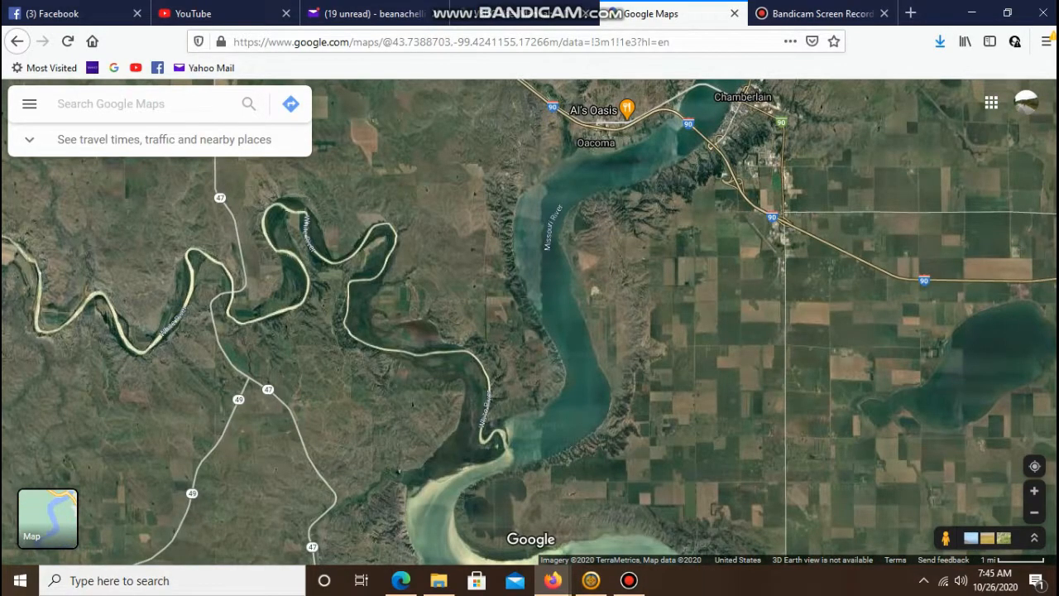
left_click_drag(540, 178, 529, 248)
scroll(544, 233, "up", 1)
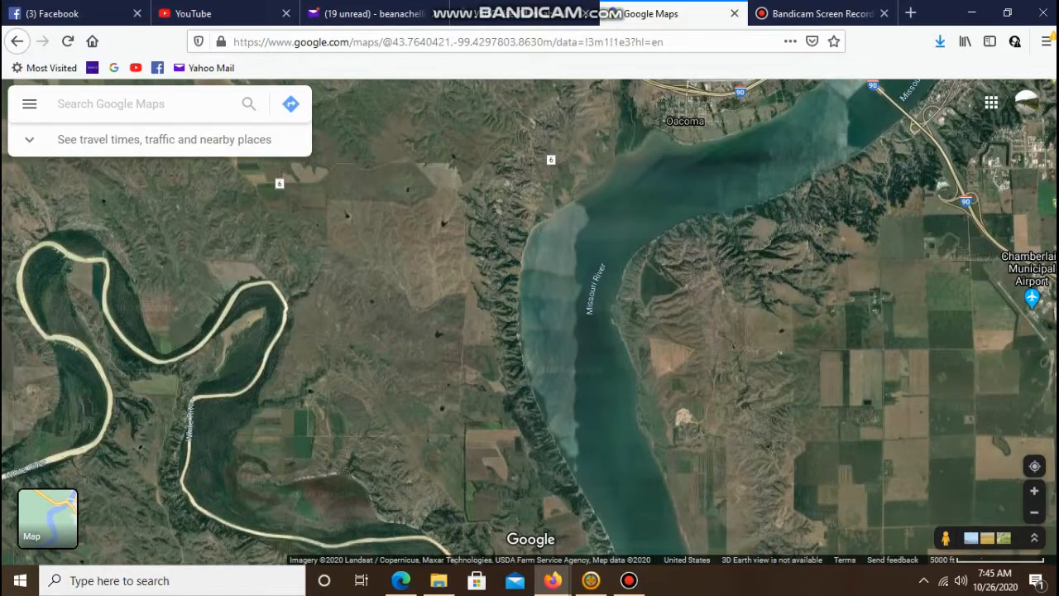
scroll(546, 315, "up", 1)
scroll(546, 314, "down", 1)
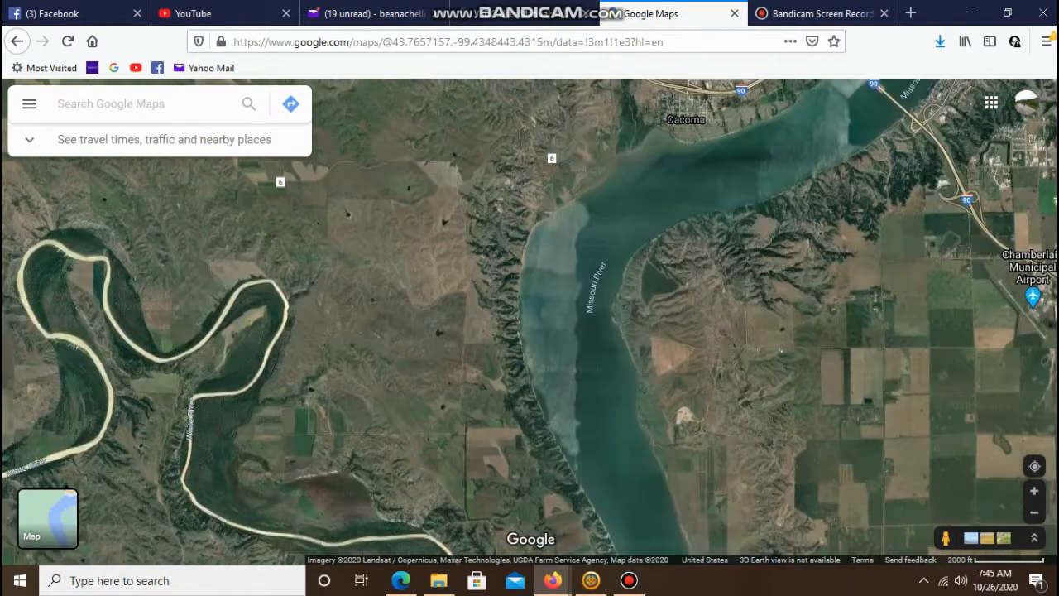
scroll(496, 157, "up", 1)
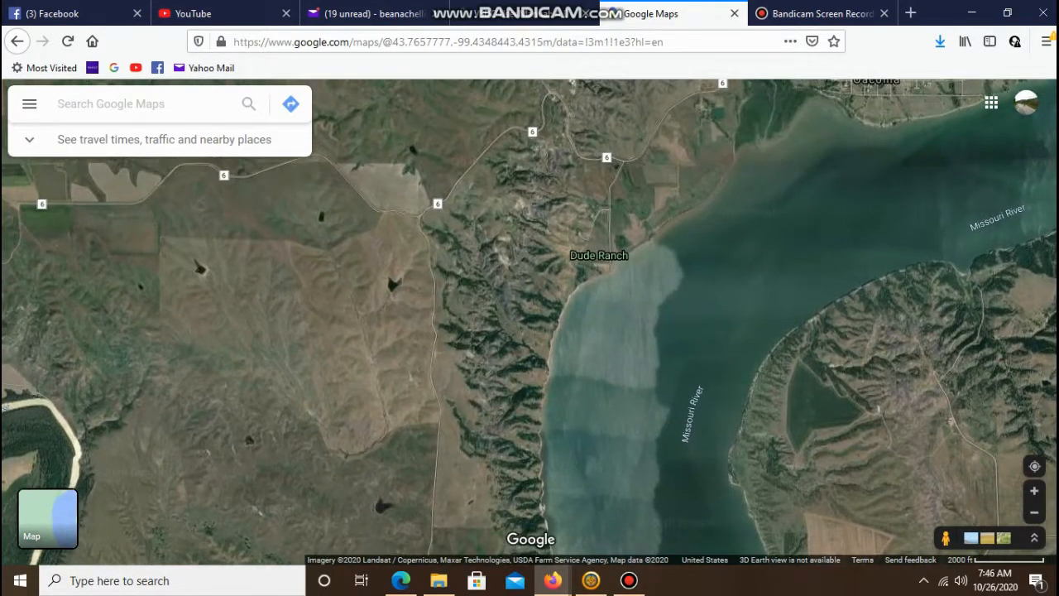
left_click_drag(497, 157, 251, 369)
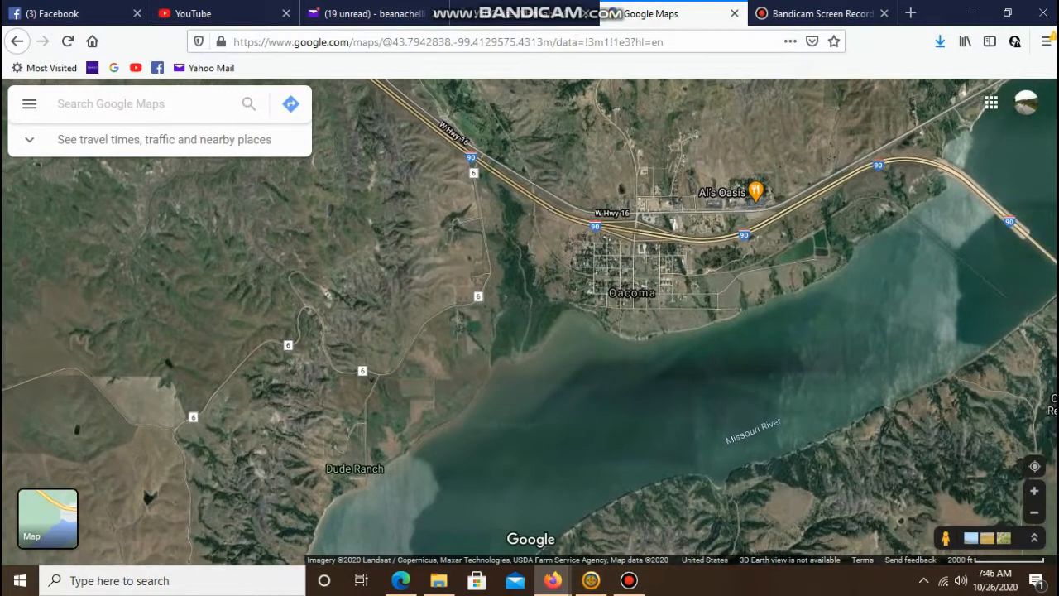
scroll(645, 285, "up", 1)
scroll(645, 286, "up", 1)
scroll(645, 285, "up", 1)
scroll(592, 291, "down", 2)
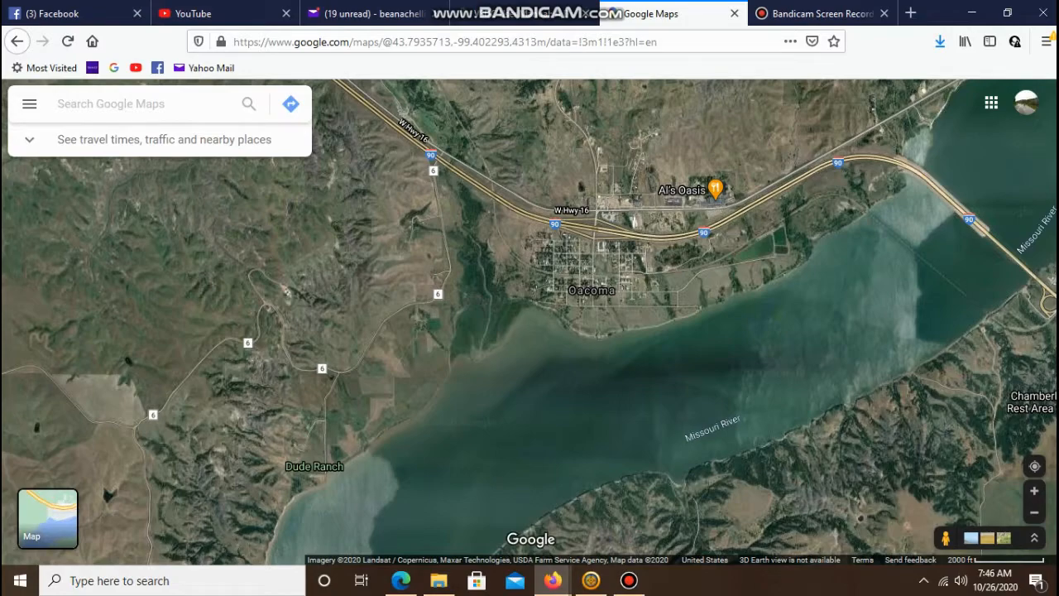
left_click_drag(592, 291, 802, 99)
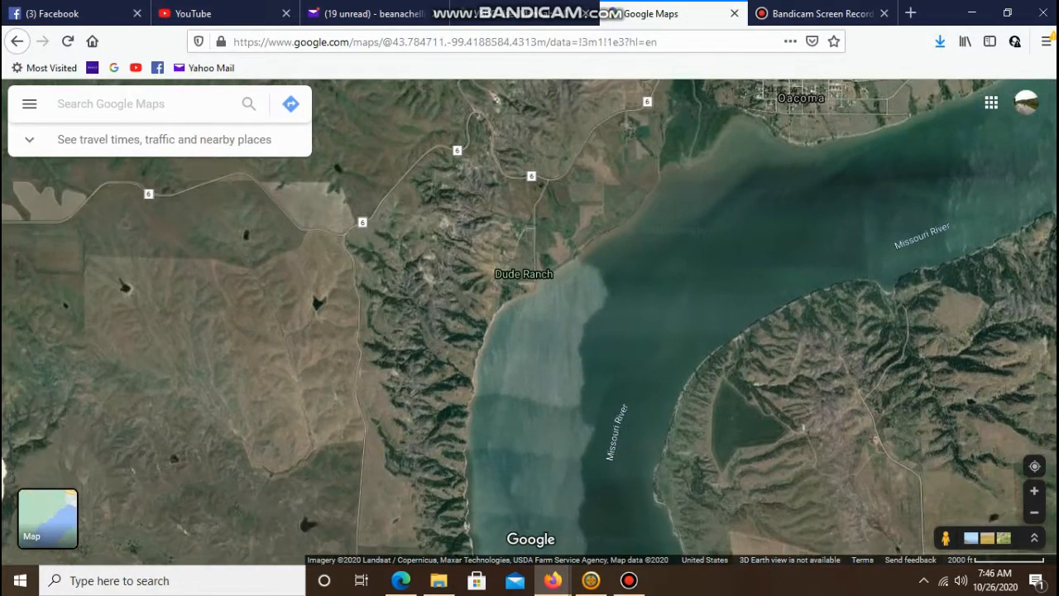
- Inspect the land south of Dude Ranch between the White River and the Missouri River up close
key("Down")
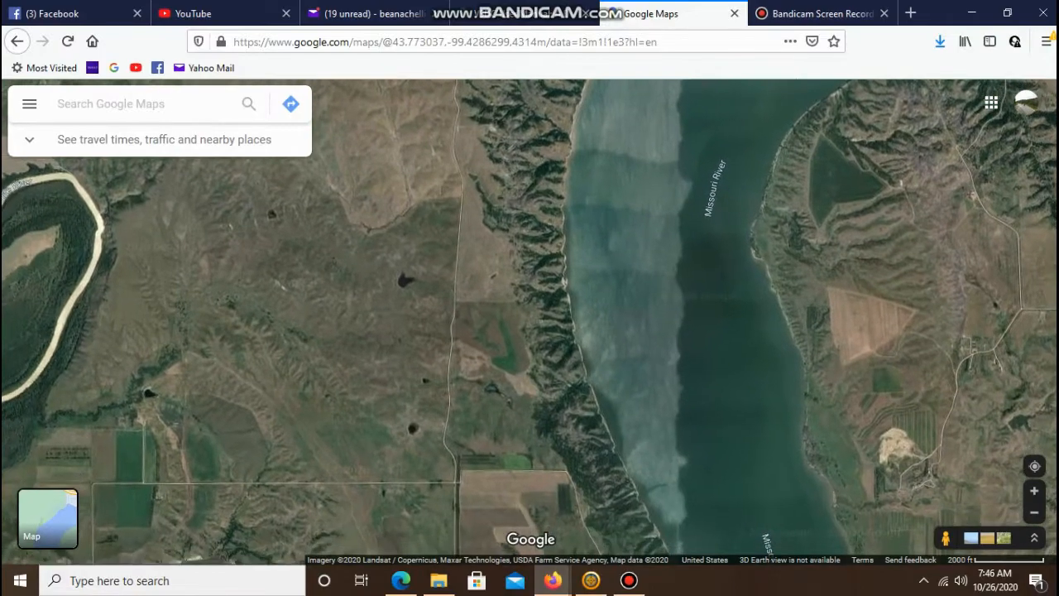
key("Down")
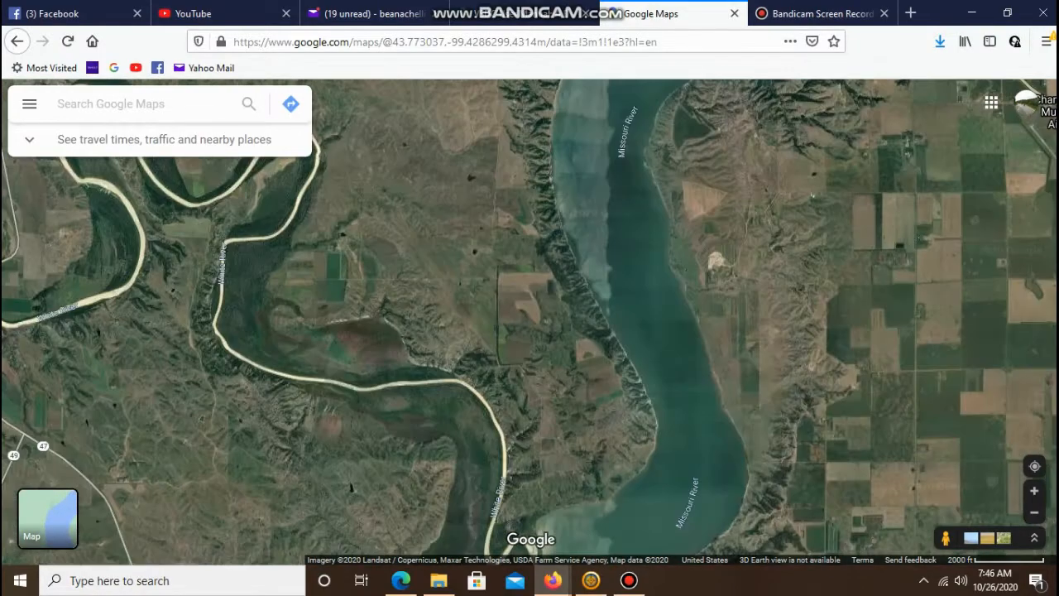
key("Down")
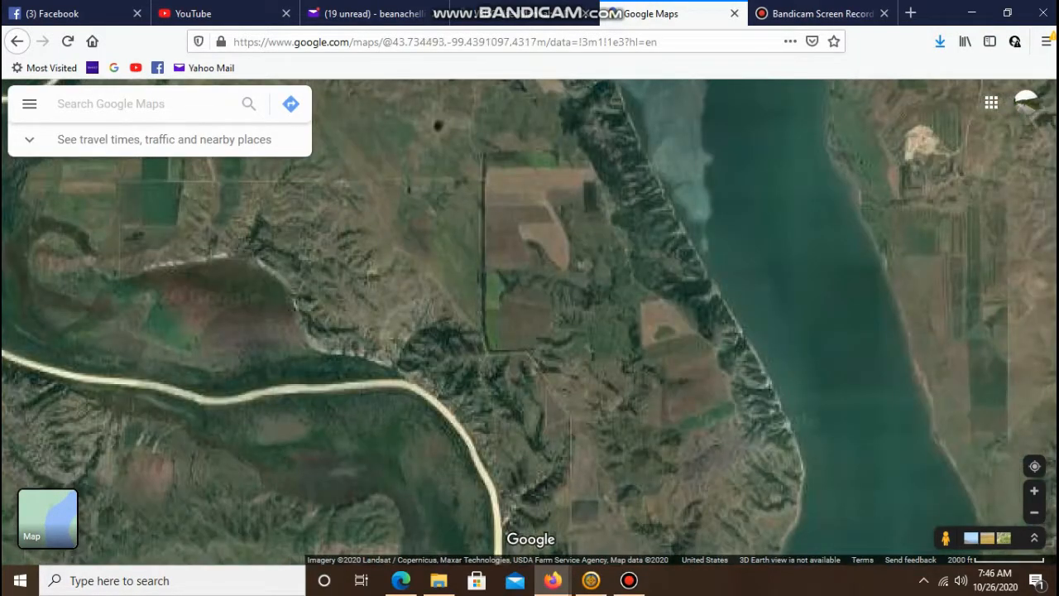
key("Down")
key("Right")
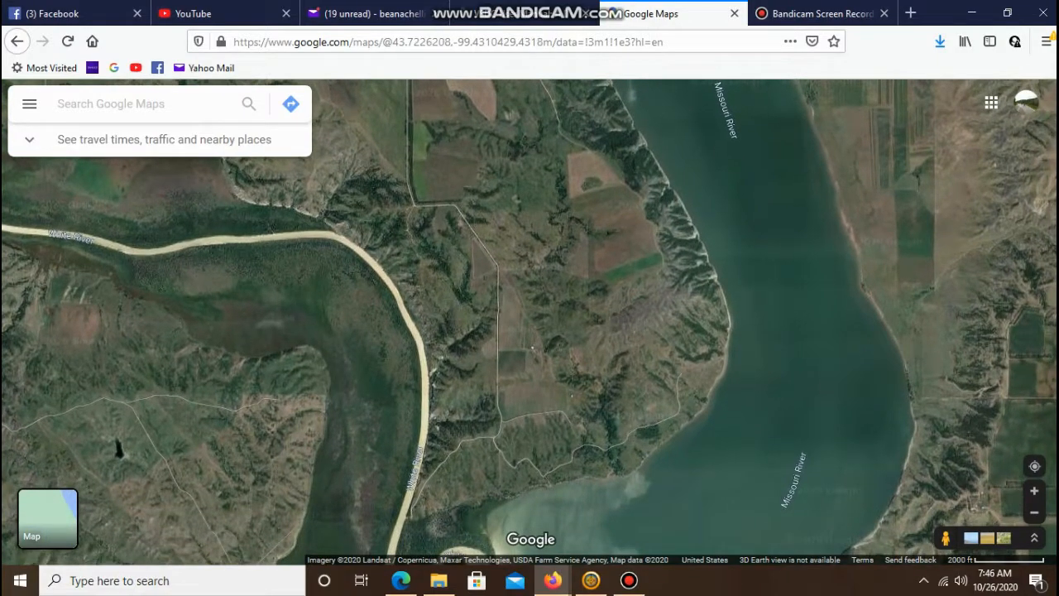
key("plus")
key("plus")
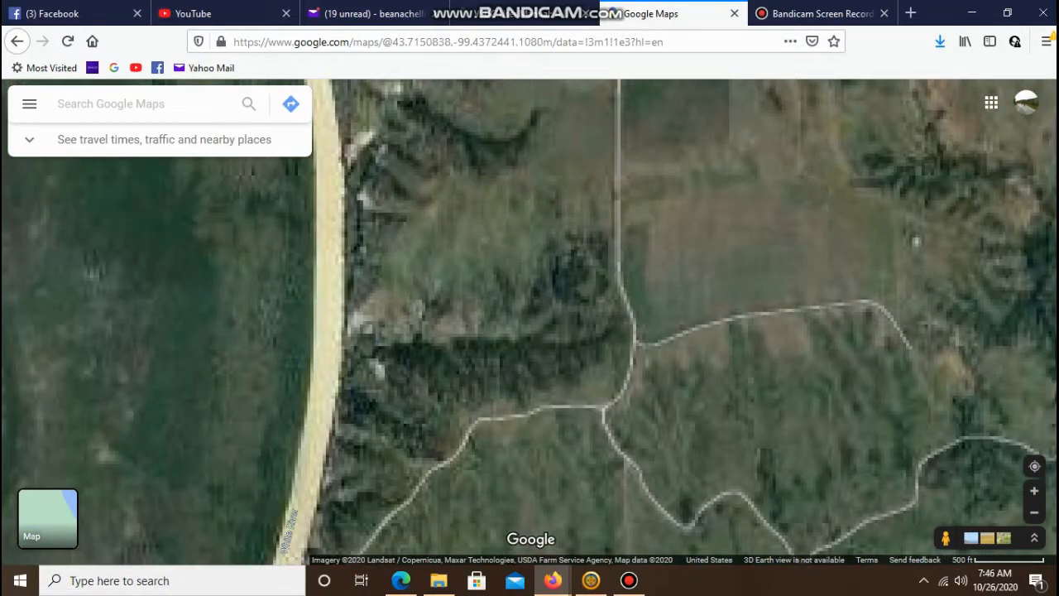
key("Right")
key("Up")
key("Right")
key("plus")
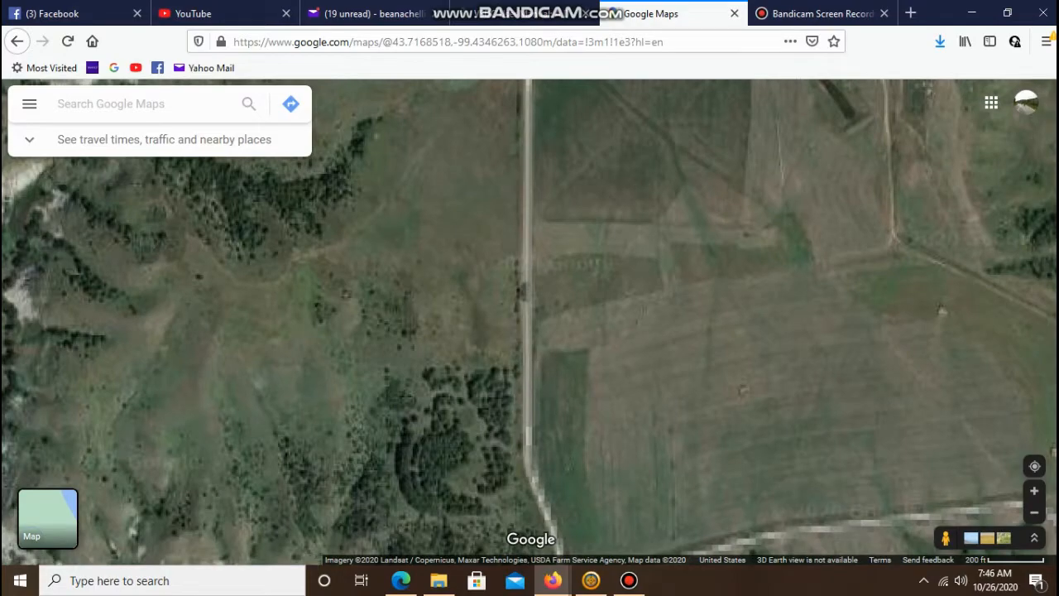
key("plus")
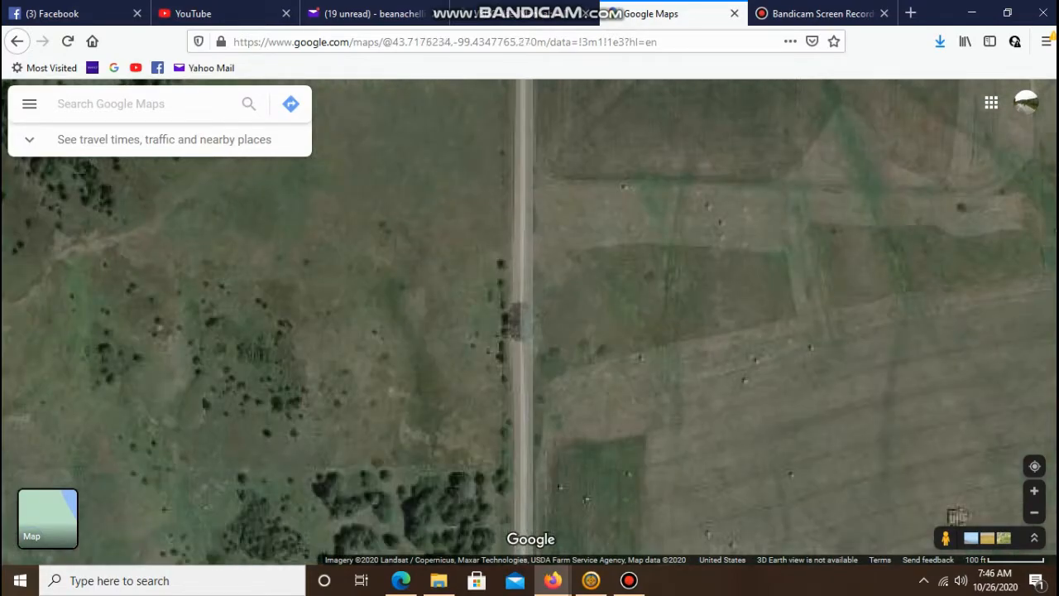
key("minus")
key("minus")
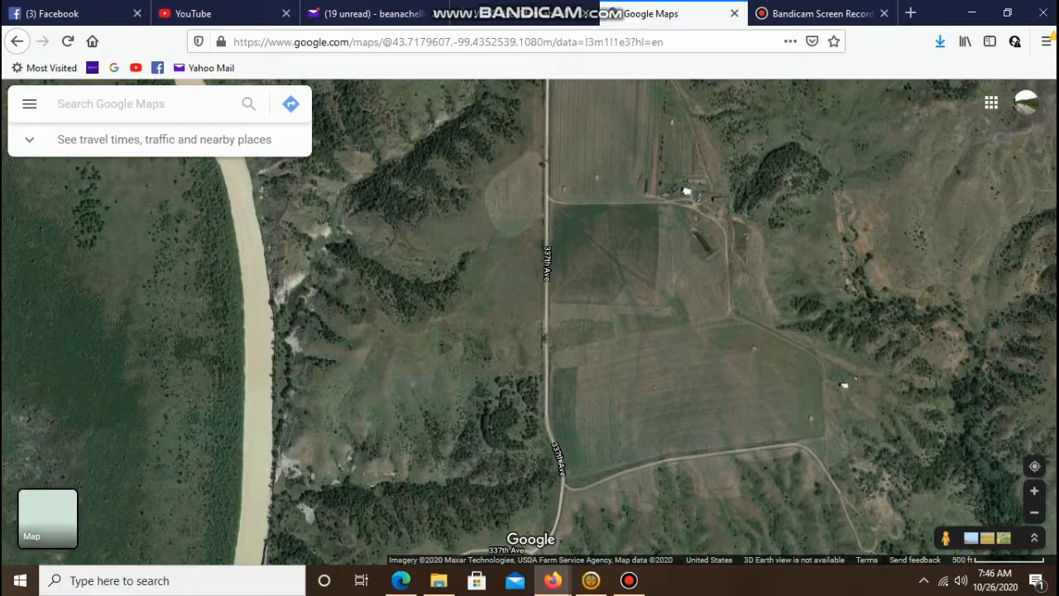
- Follow 337th Ave south toward the White River bank and the Missouri River shore
key("Down")
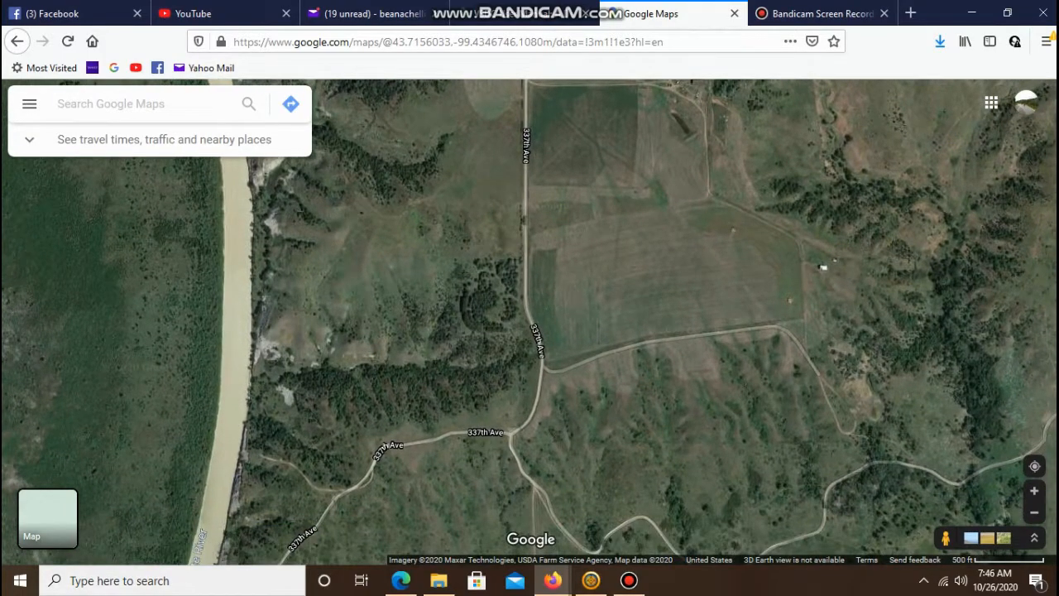
key("Down")
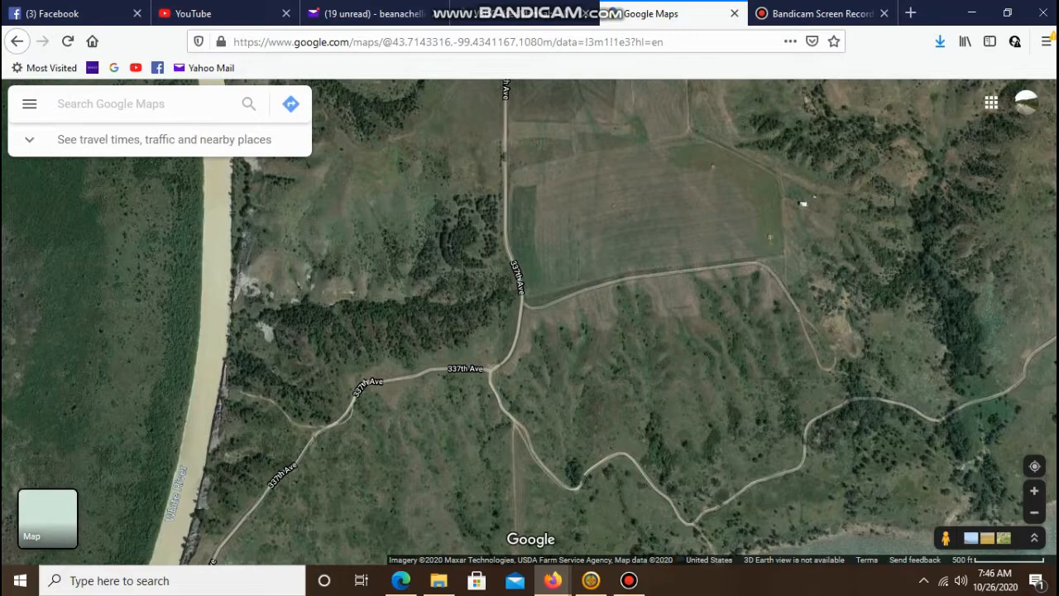
key("Down")
key("Left")
key("Down")
key("Left")
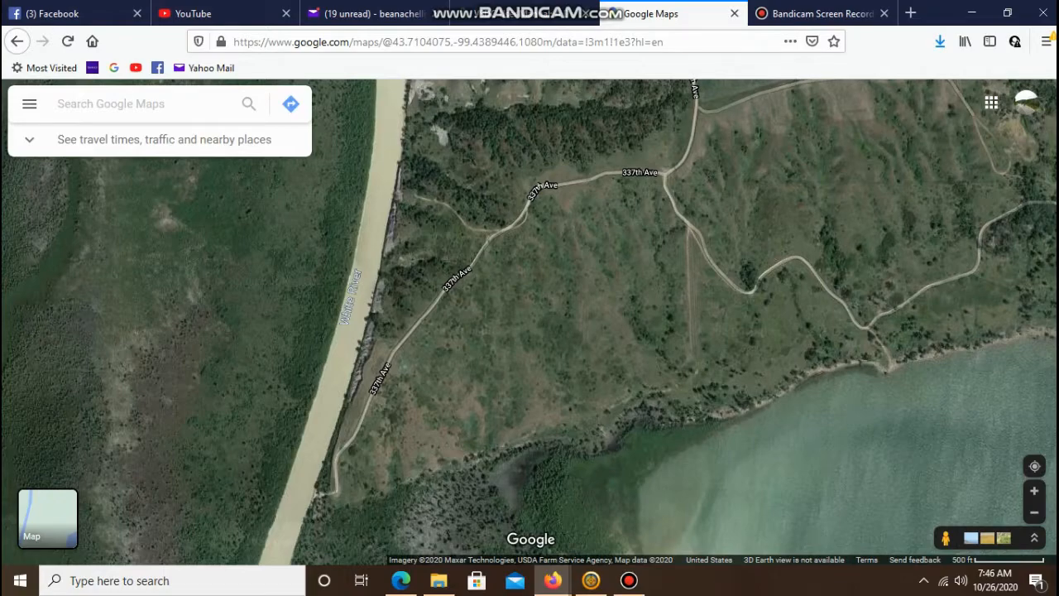
key("plus")
key("minus")
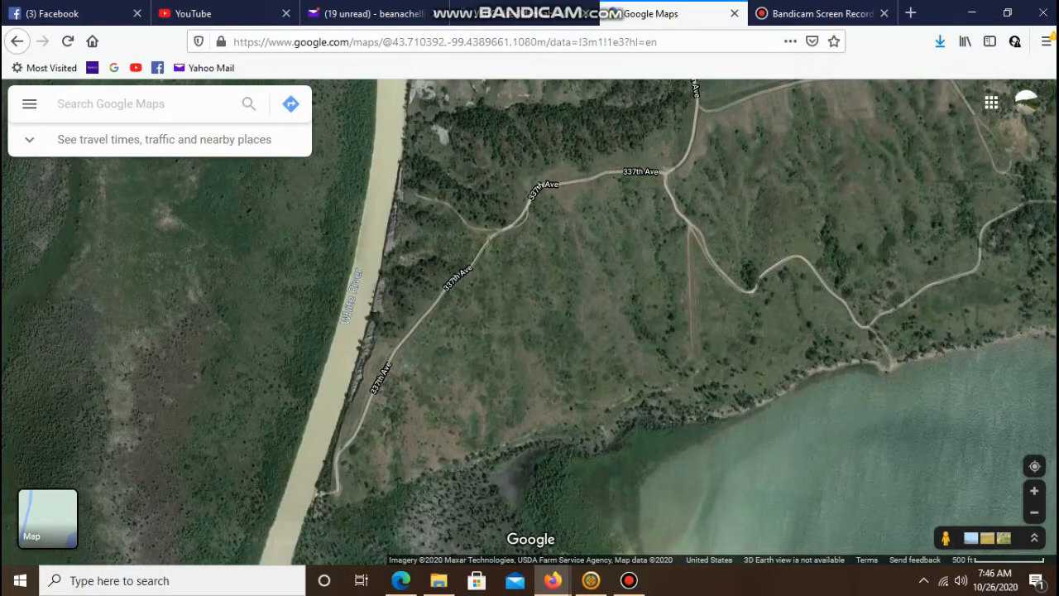
key("Up")
key("Right")
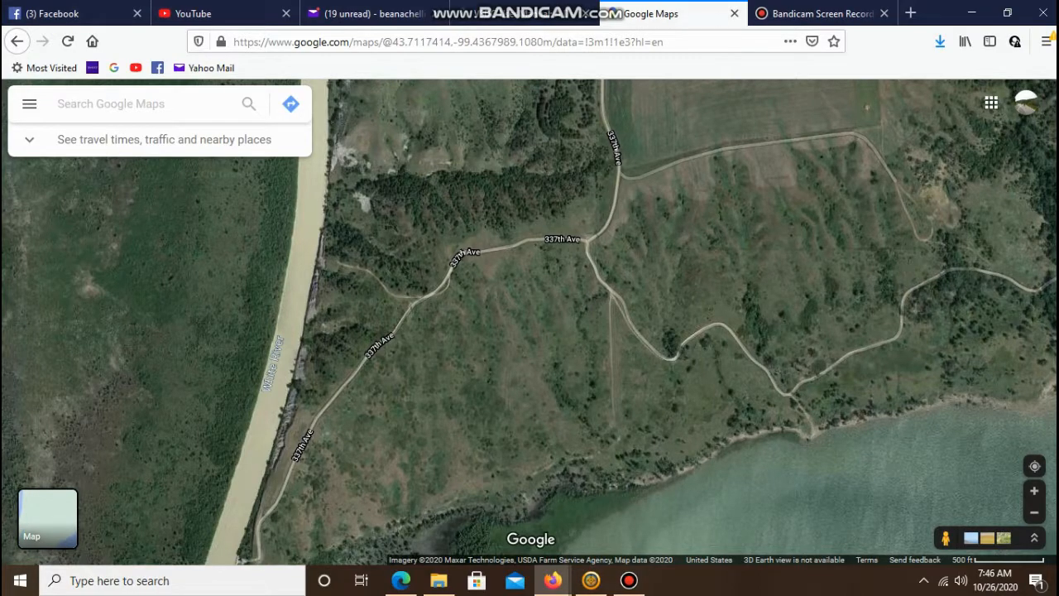
scroll(623, 197, "down", 2)
left_click_drag(623, 197, 545, 368)
left_click_drag(601, 213, 611, 266)
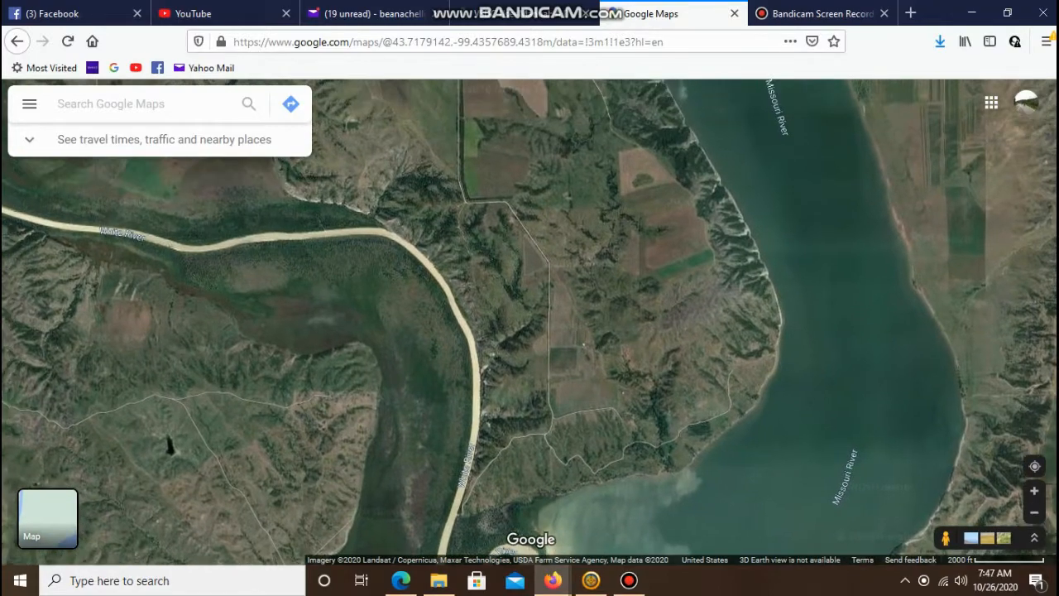
- Survey the White River's meanders and its mouth at the Missouri River from a wider view
scroll(610, 266, "down", 1)
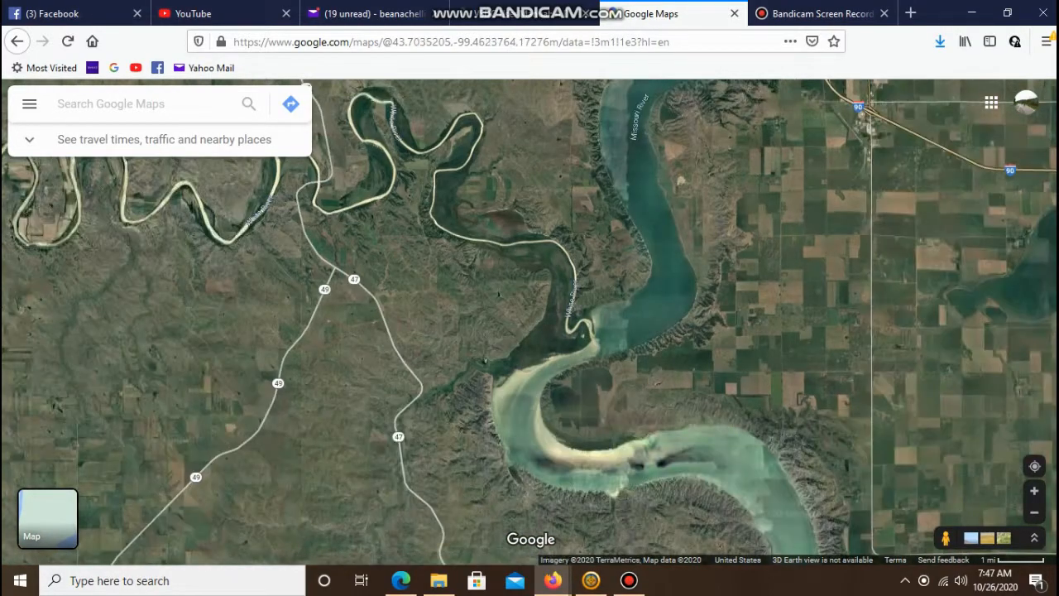
left_click_drag(485, 361, 482, 410)
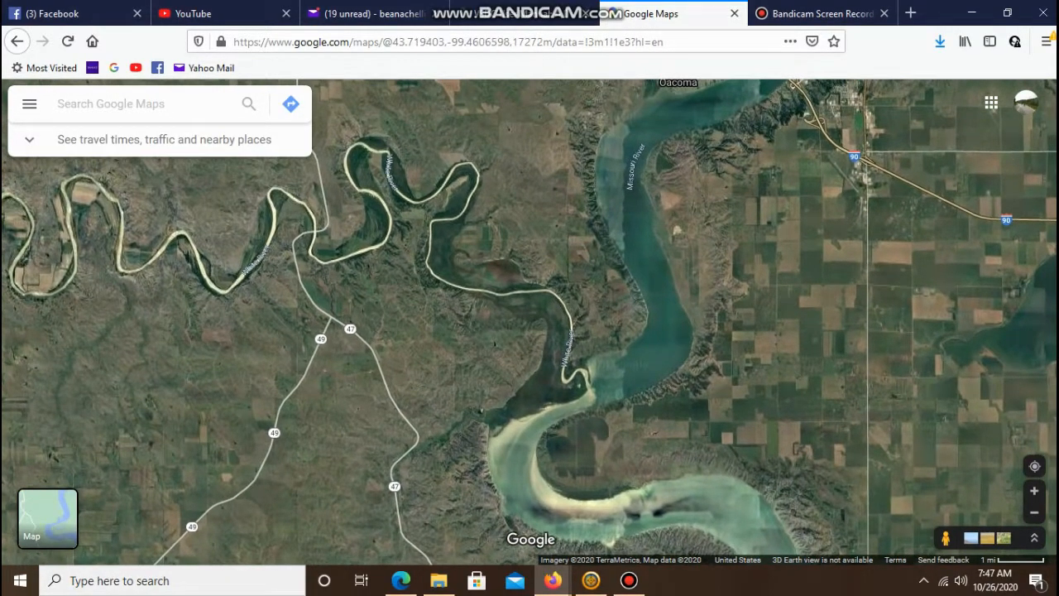
left_click_drag(539, 145, 490, 266)
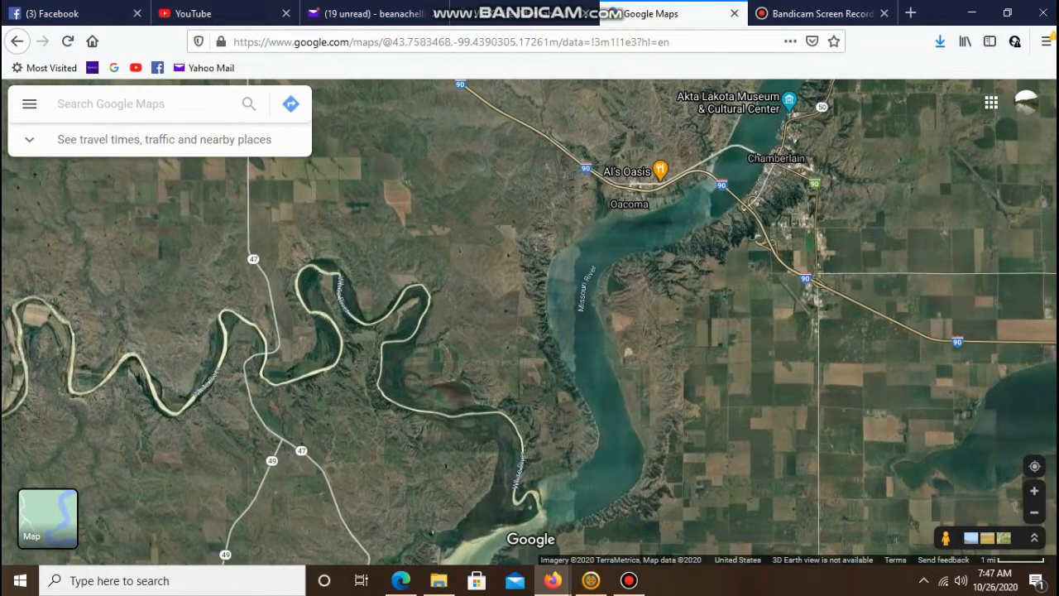
scroll(489, 266, "down", 1)
scroll(489, 265, "up", 1)
scroll(489, 265, "up", 2)
scroll(534, 331, "up", 1)
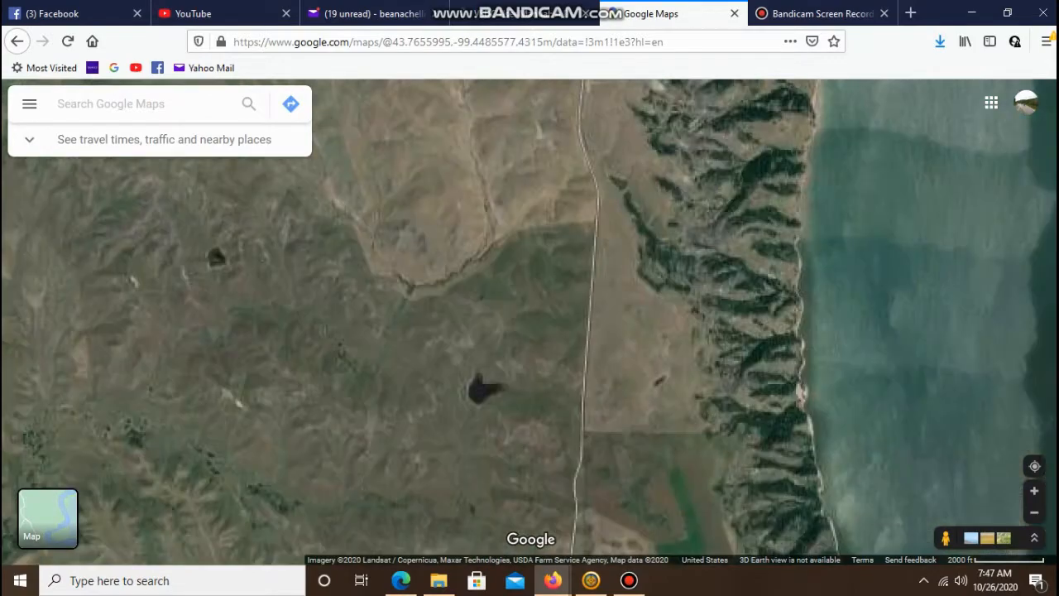
left_click_drag(533, 331, 518, 247)
left_click_drag(530, 451, 471, 101)
left_click_drag(529, 331, 481, 268)
scroll(513, 331, "down", 1)
left_click_drag(512, 331, 434, 206)
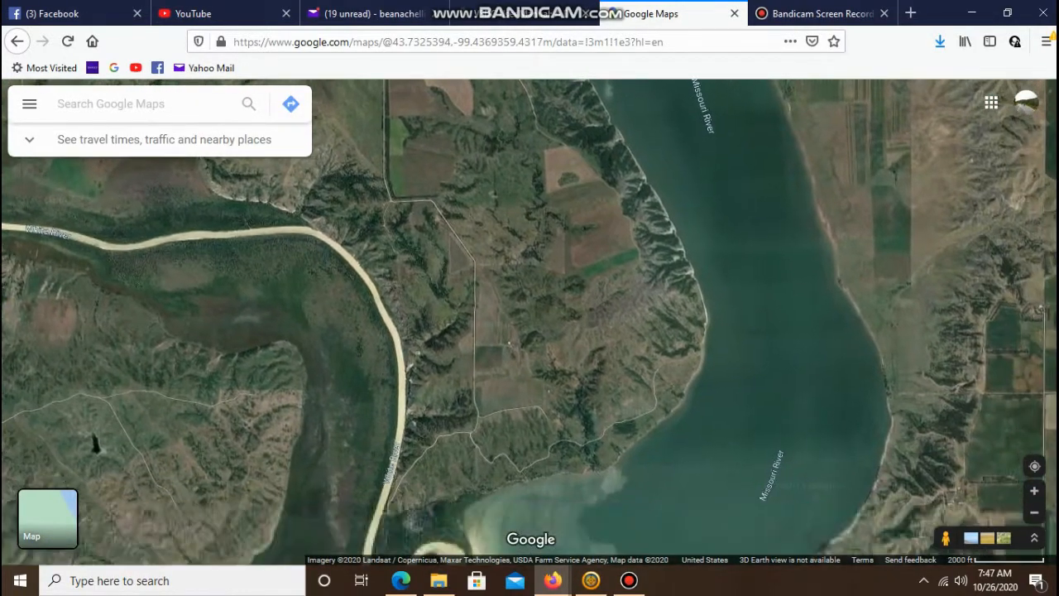
left_click_drag(513, 330, 512, 273)
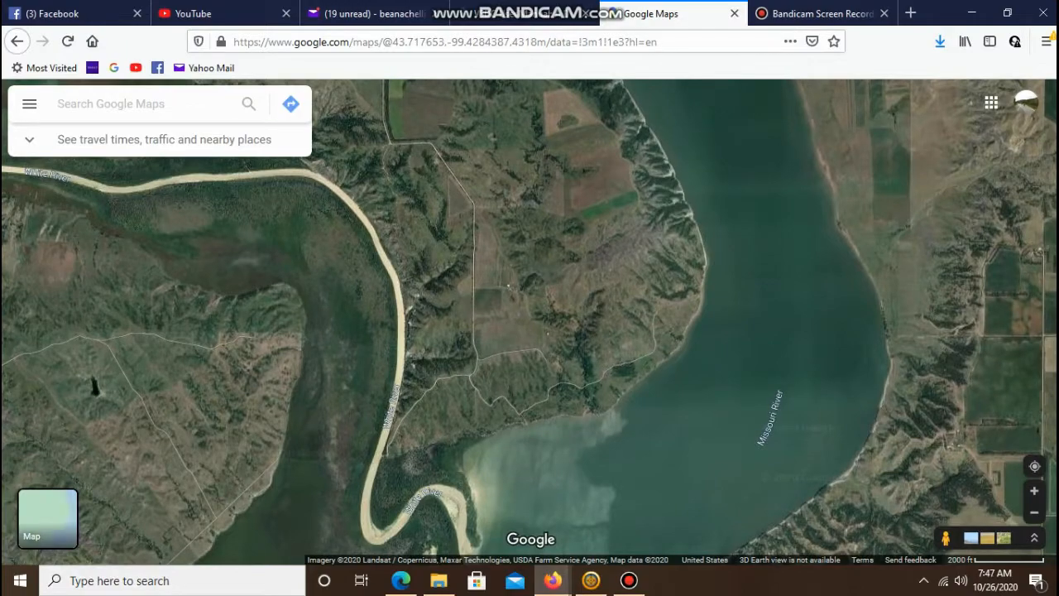
scroll(379, 414, "up", 1)
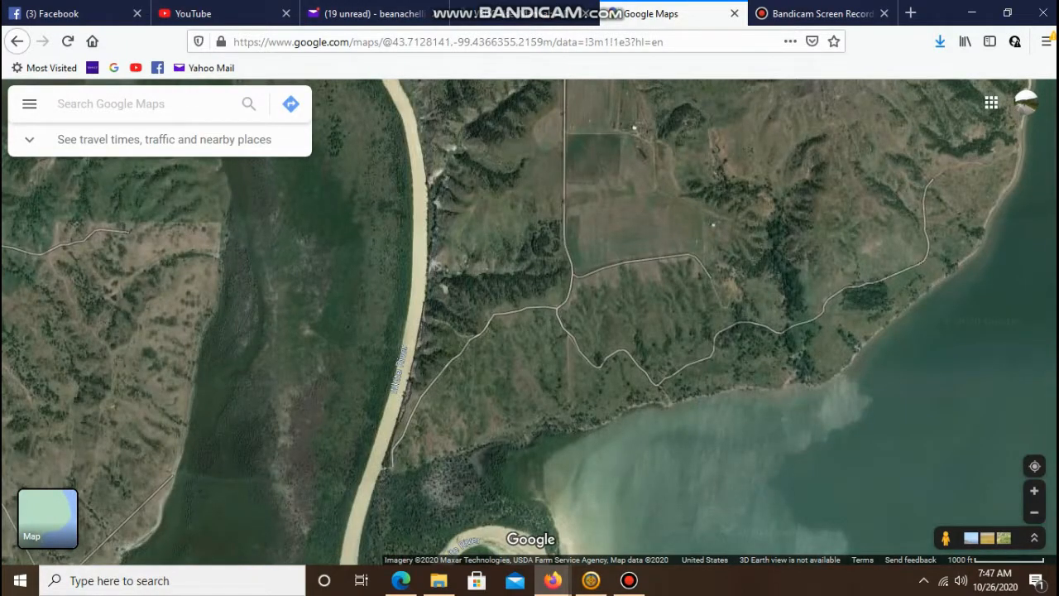
- Inspect the end of 337th Ave at the White River bank and its nearby trail junctions in detail
left_click_drag(426, 434, 470, 381)
scroll(471, 381, "up", 2)
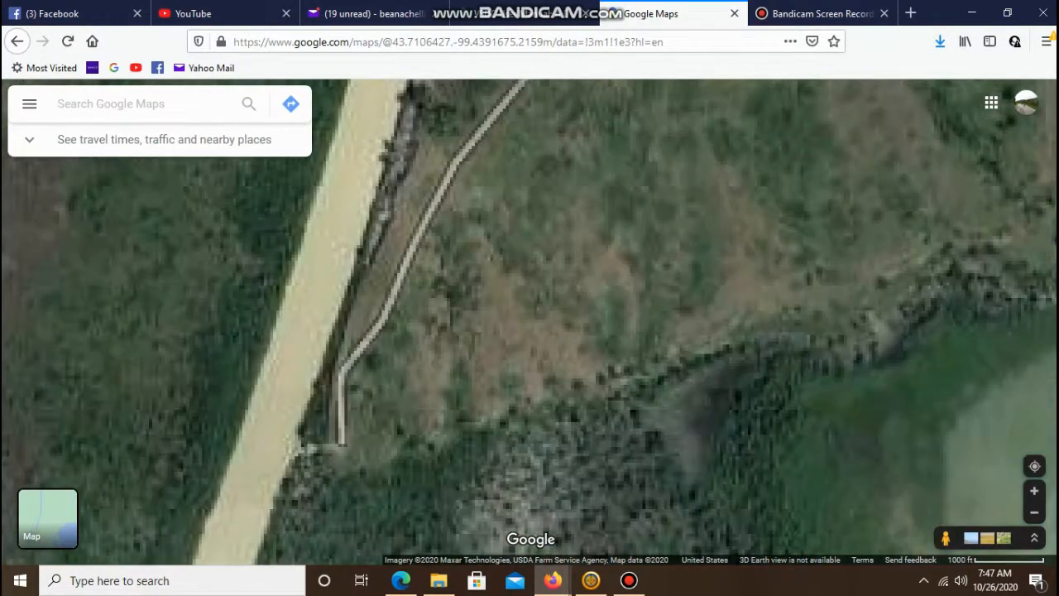
scroll(268, 444, "up", 1)
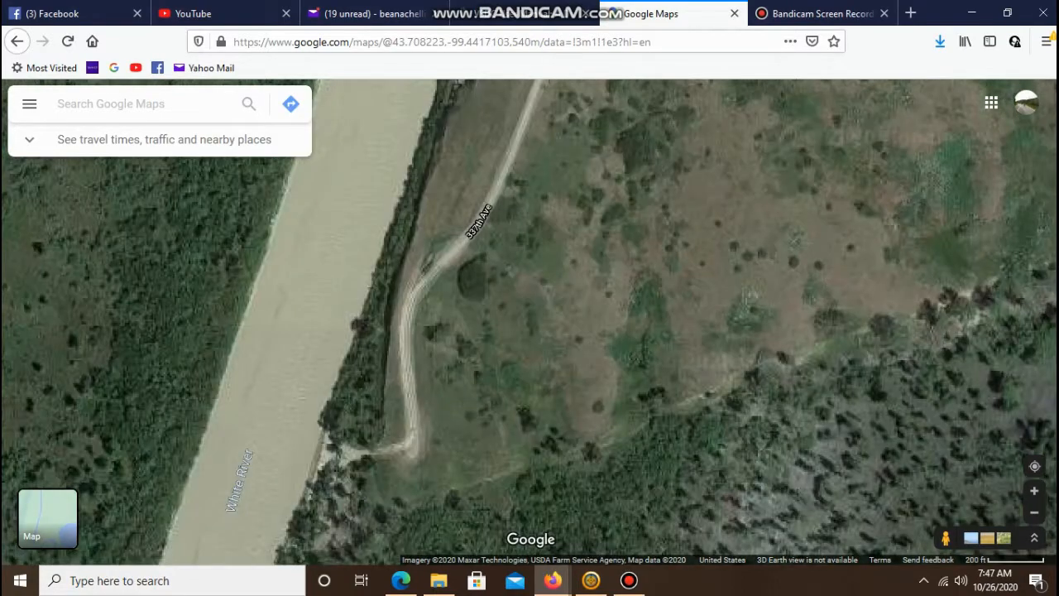
left_click_drag(268, 444, 438, 322)
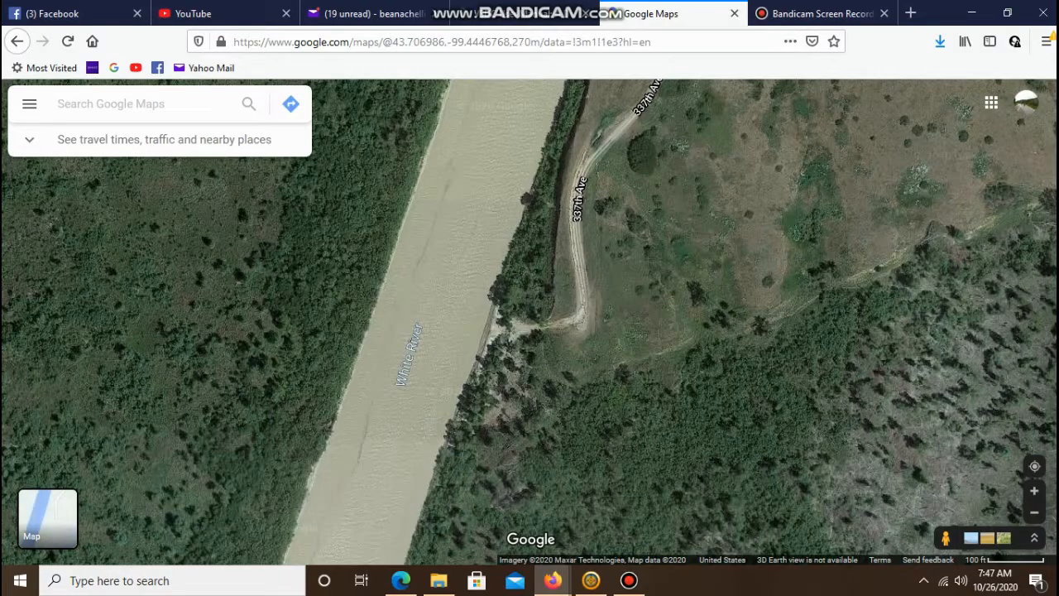
scroll(524, 326, "up", 2)
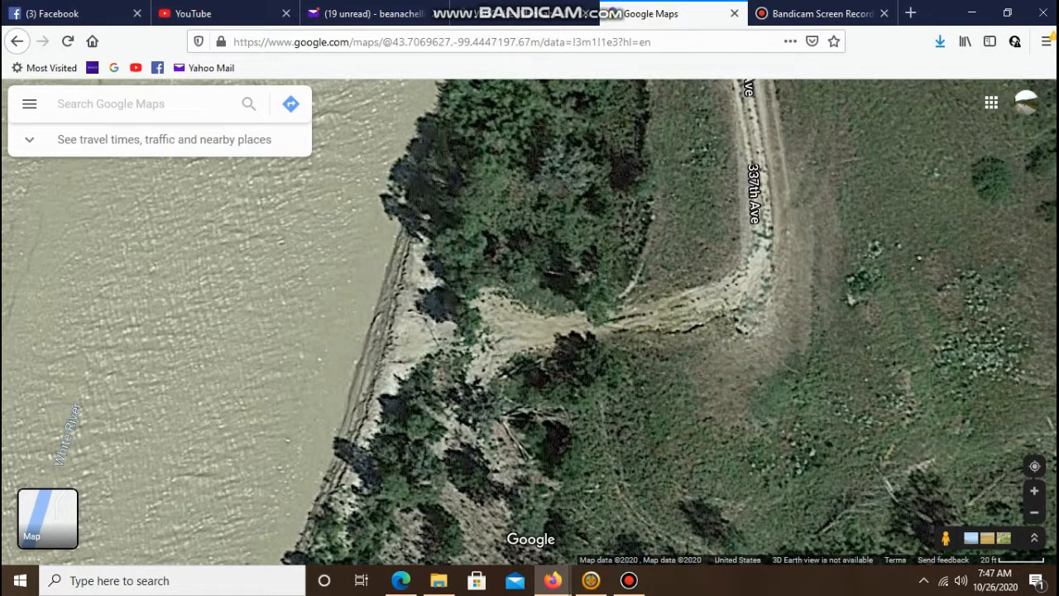
scroll(497, 326, "down", 2)
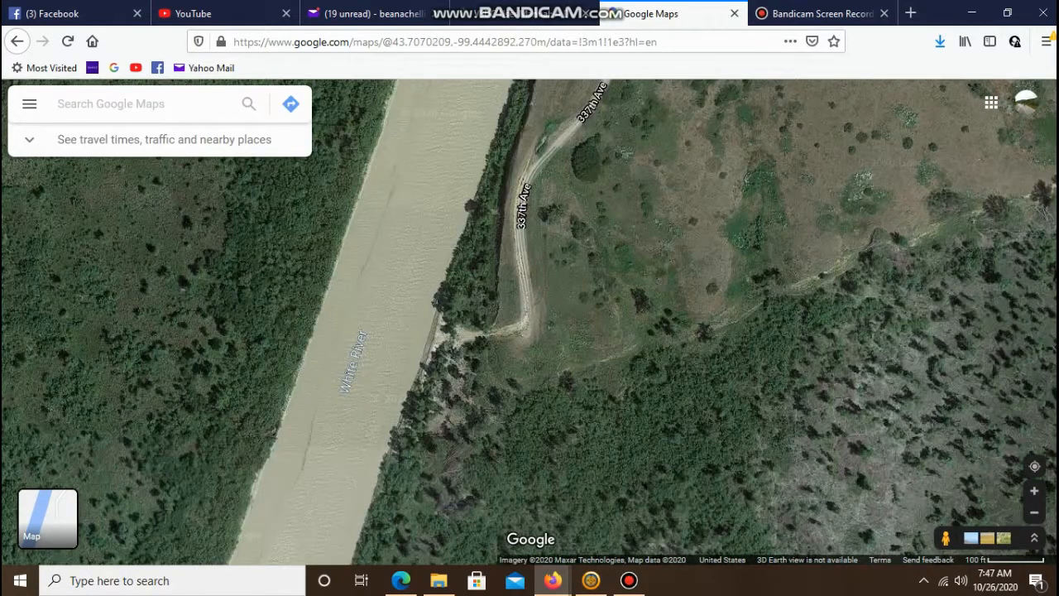
scroll(496, 326, "down", 1)
left_click_drag(550, 219, 289, 475)
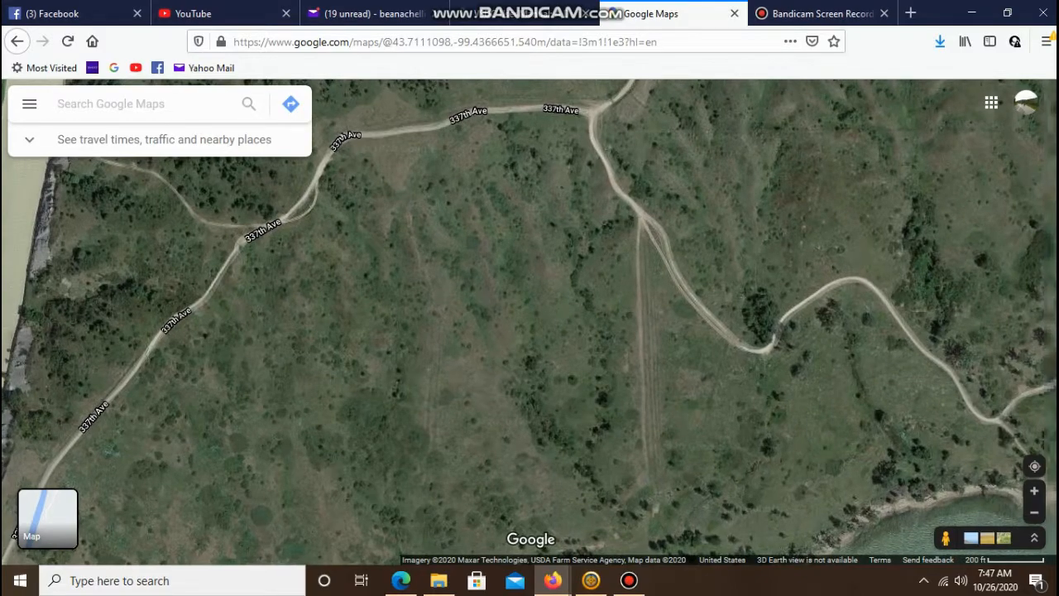
scroll(744, 264, "up", 1)
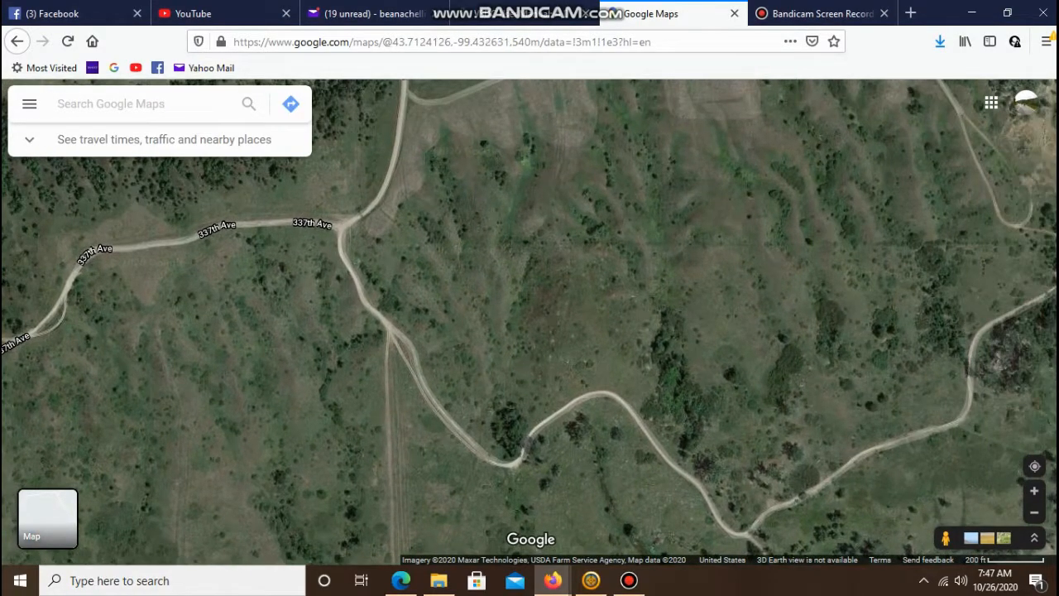
scroll(745, 264, "up", 1)
scroll(745, 264, "down", 1)
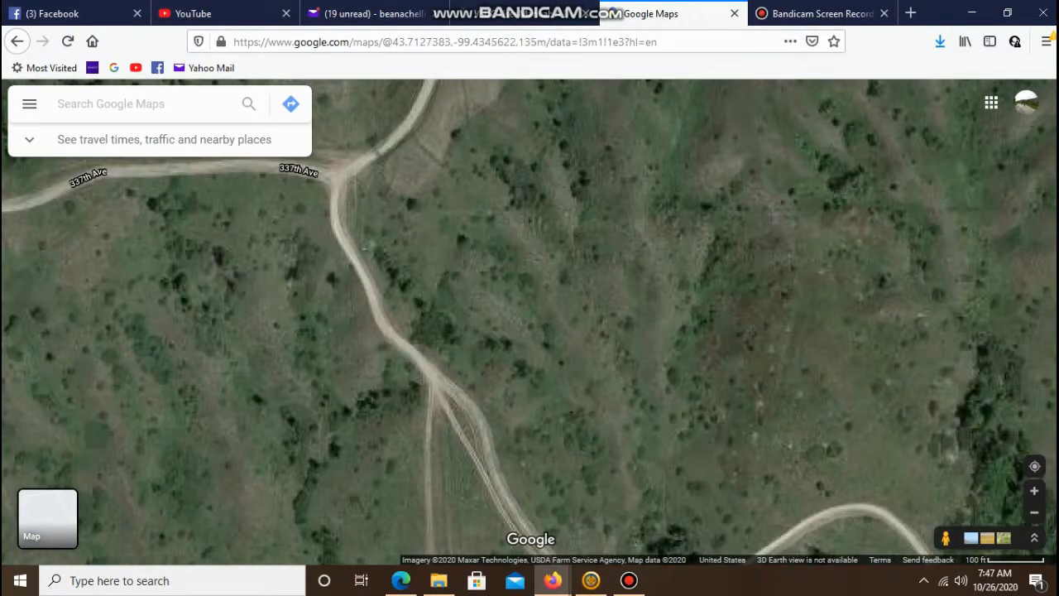
- Follow the dirt track branching off 337th Ave east through the hills to the Missouri River shore
scroll(400, 321, "down", 1)
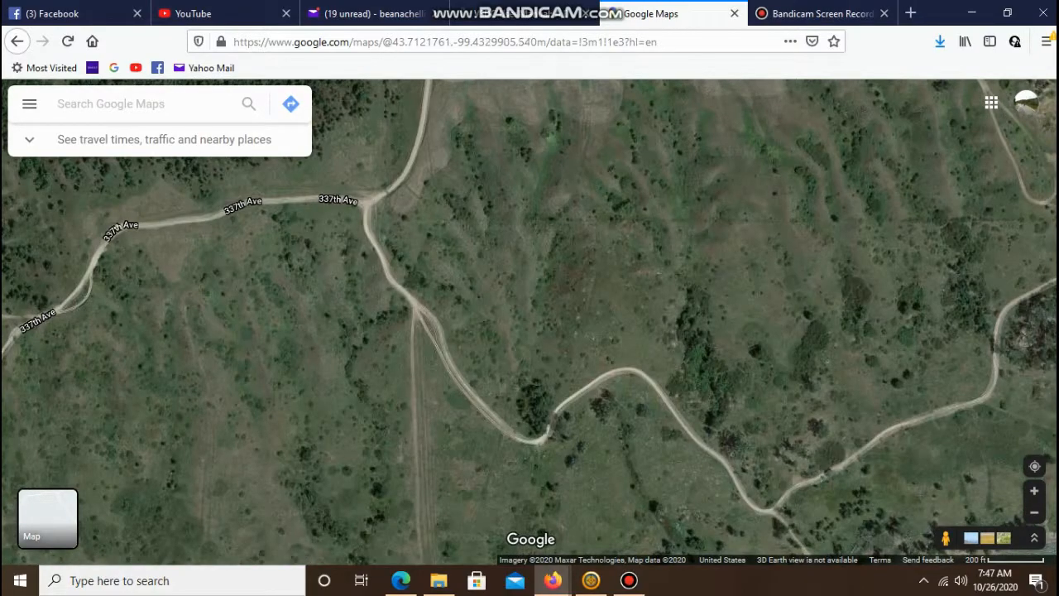
left_click_drag(573, 323, 529, 301)
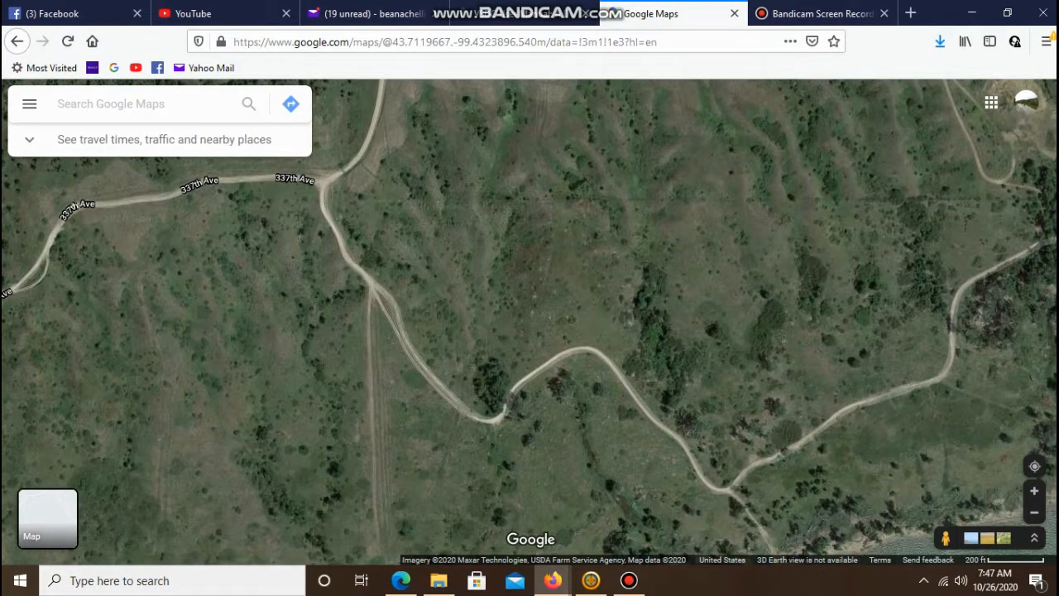
left_click_drag(661, 335, 425, 303)
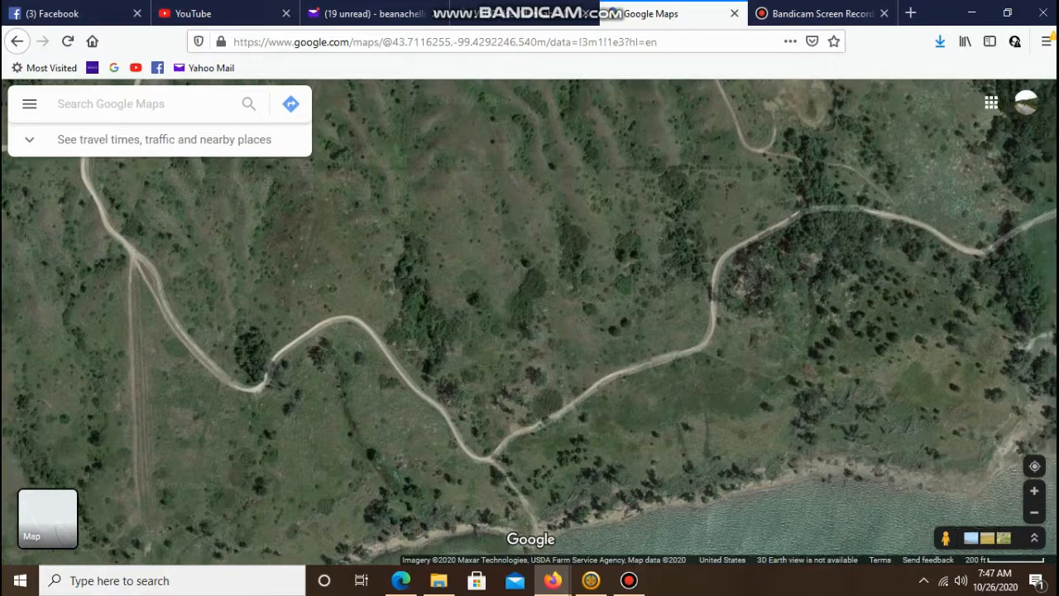
left_click_drag(744, 273, 397, 339)
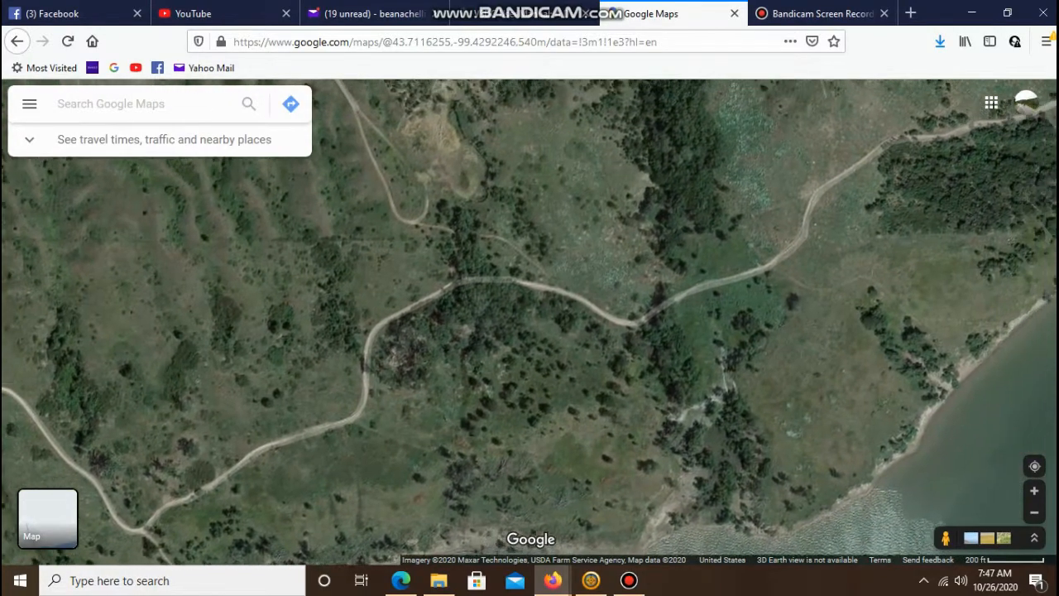
left_click_drag(645, 289, 473, 352)
left_click_drag(645, 289, 486, 364)
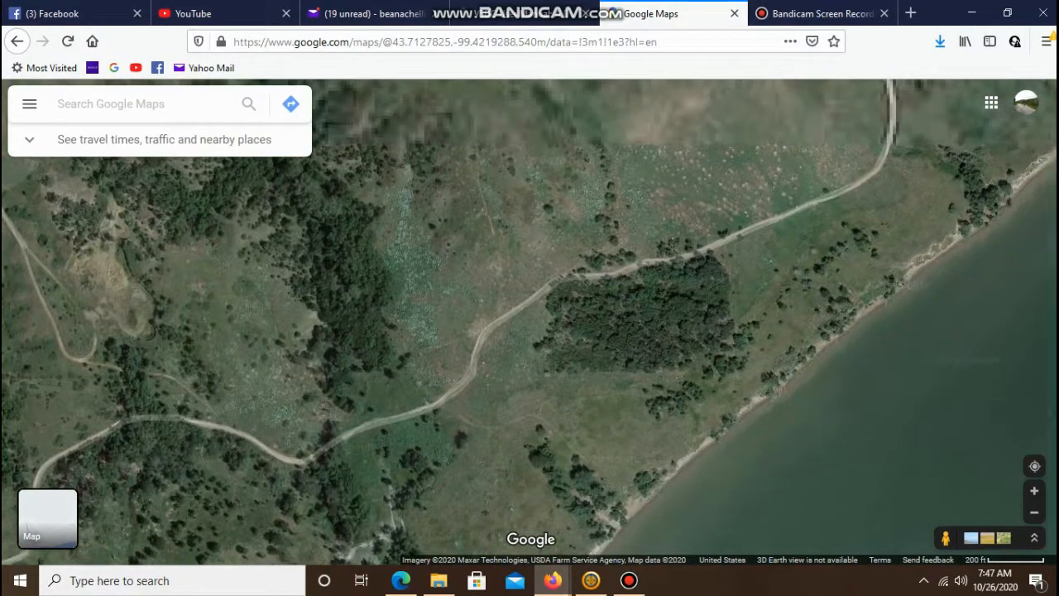
left_click_drag(645, 281, 488, 377)
left_click_drag(645, 281, 514, 413)
left_click_drag(645, 281, 687, 173)
- Inspect the shoreline where the track reaches the Missouri River up close, then return to a wider view
scroll(637, 413, "up", 2)
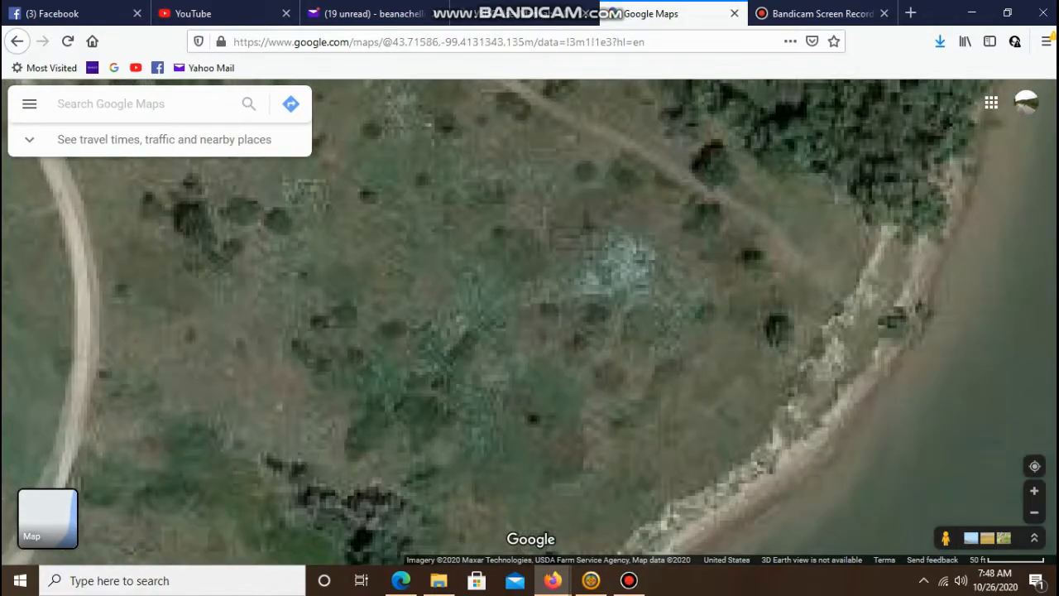
key("Right")
key("Right")
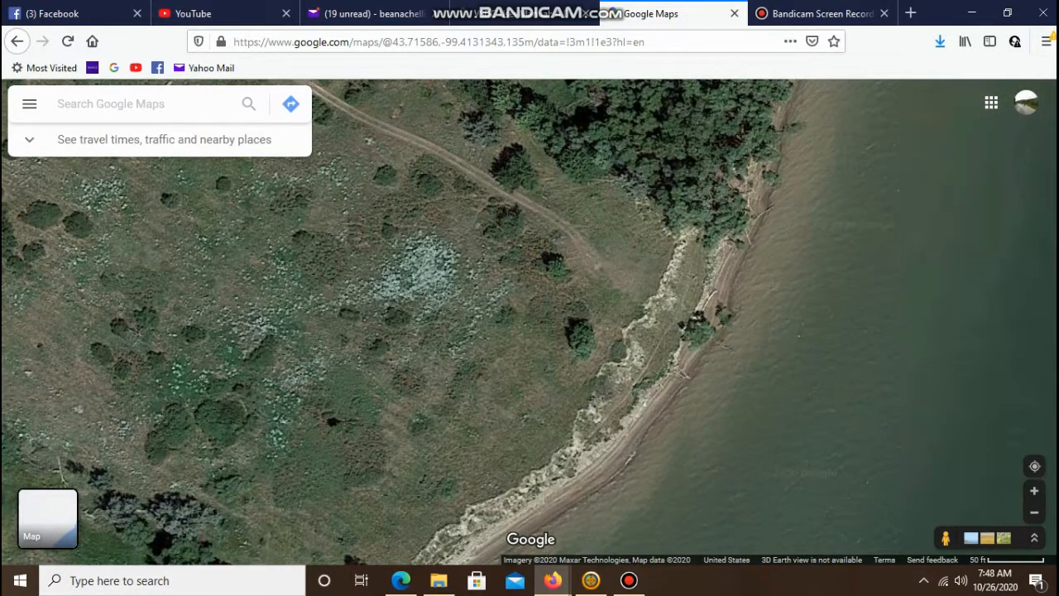
key("plus")
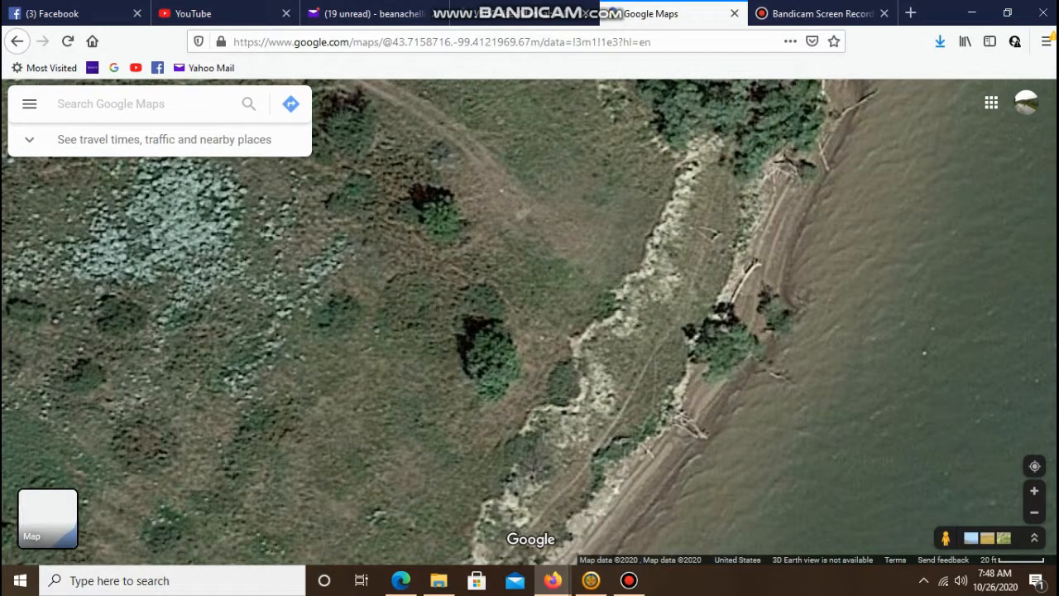
key("minus")
key("minus")
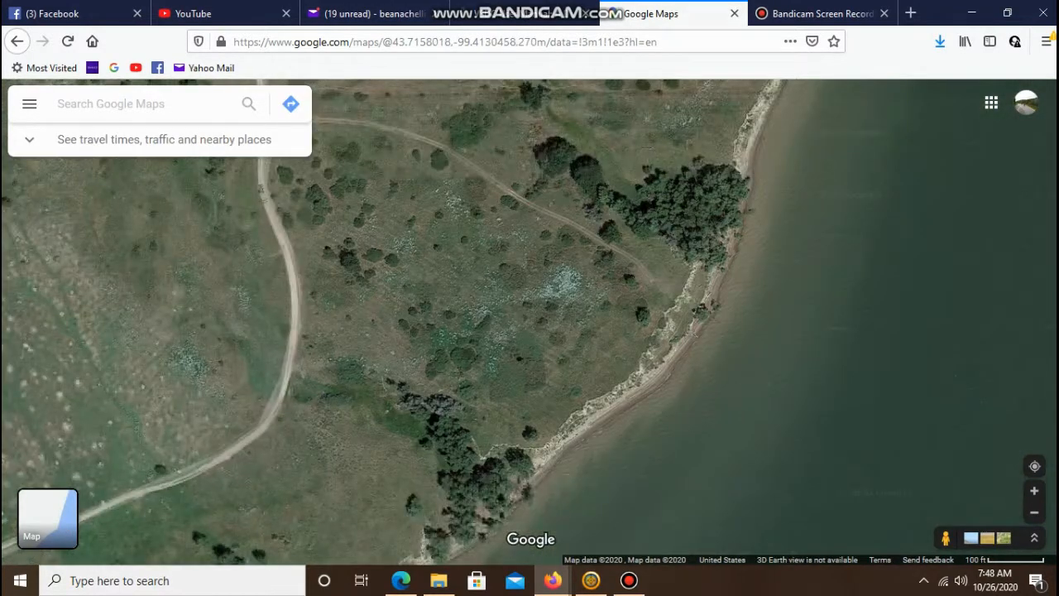
key("minus")
key("minus")
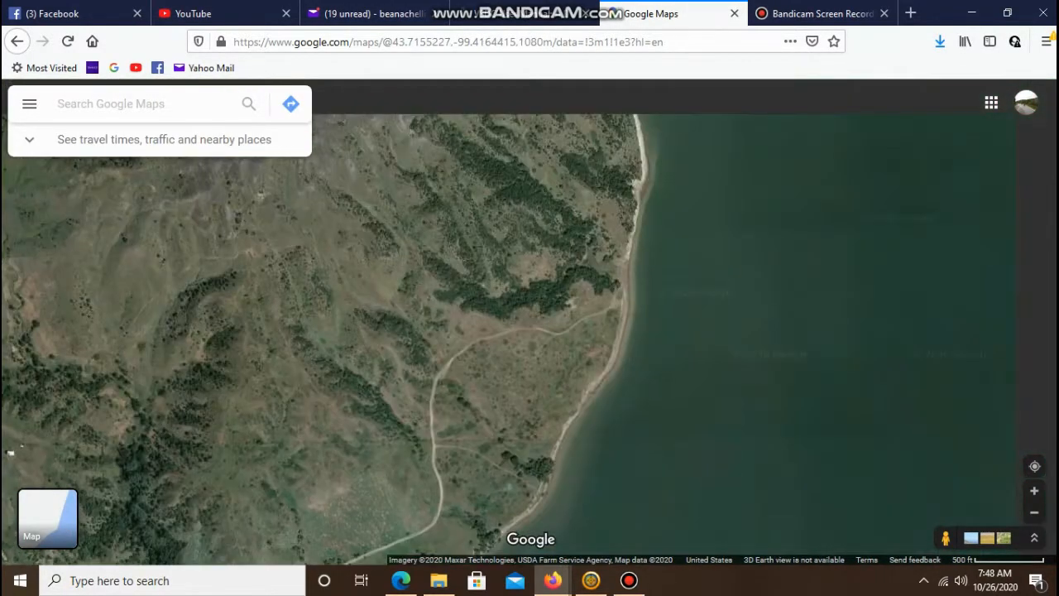
- Survey the wooded bluffs along the Missouri River shore north of the track's end
key("Up")
key("Right")
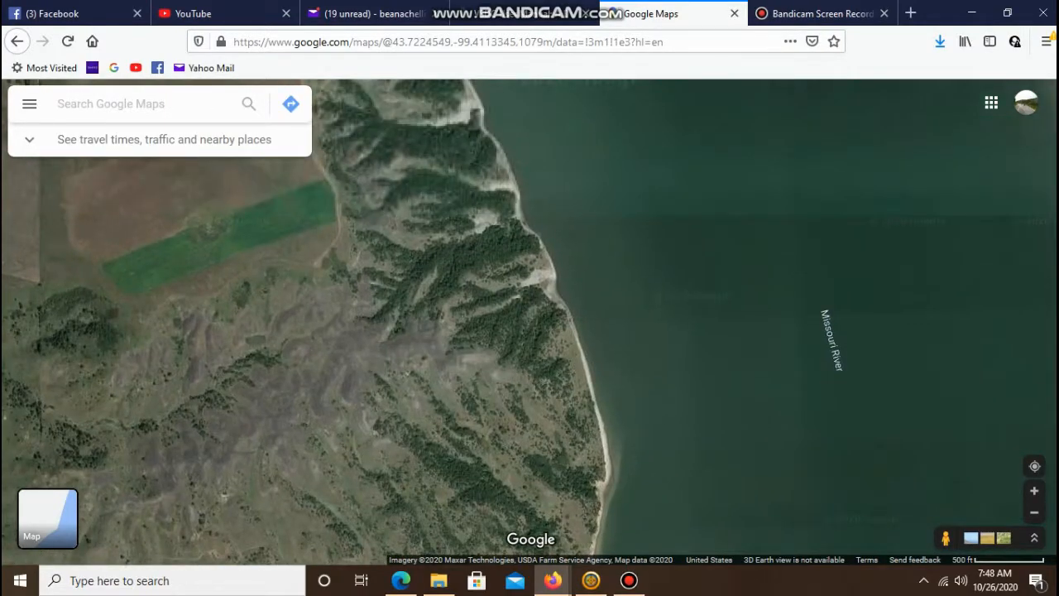
key("Up")
key("minus")
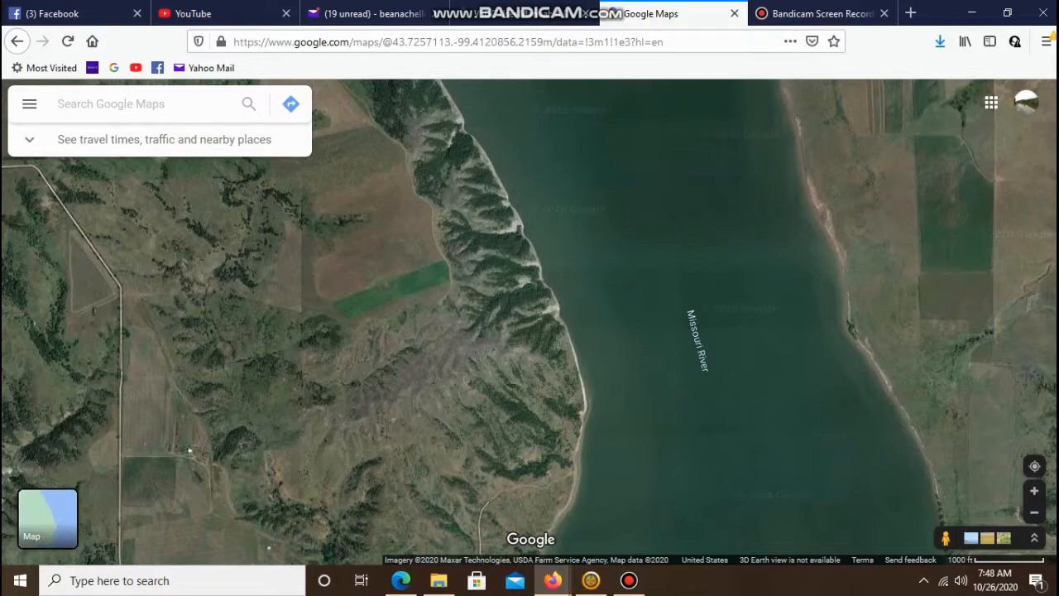
key("plus")
key("Down")
- Examine the beach and the track's final approach to the water at close range
scroll(579, 389, "up", 3)
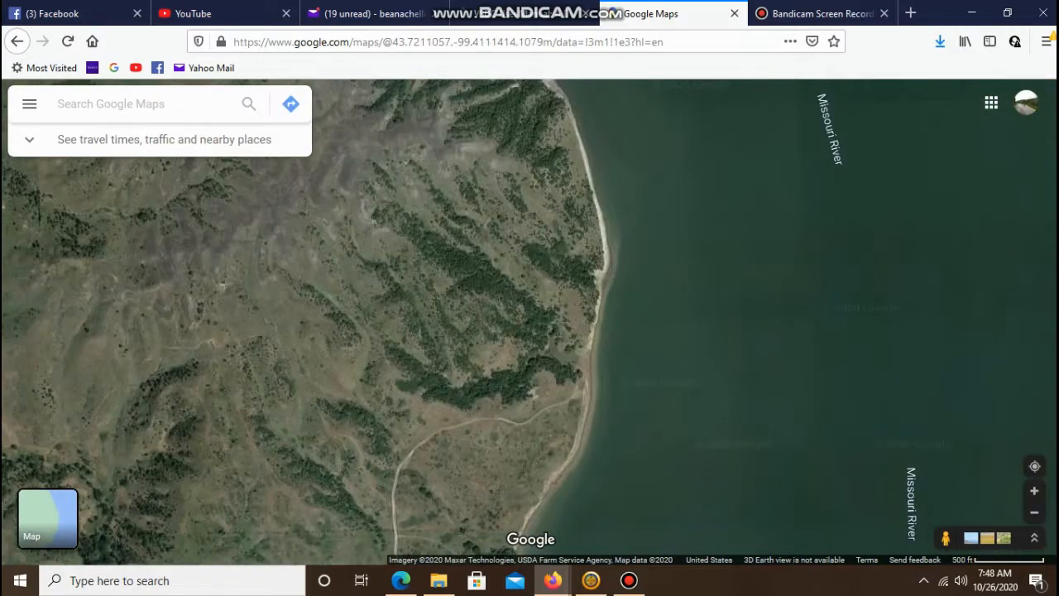
scroll(583, 414, "up", 1)
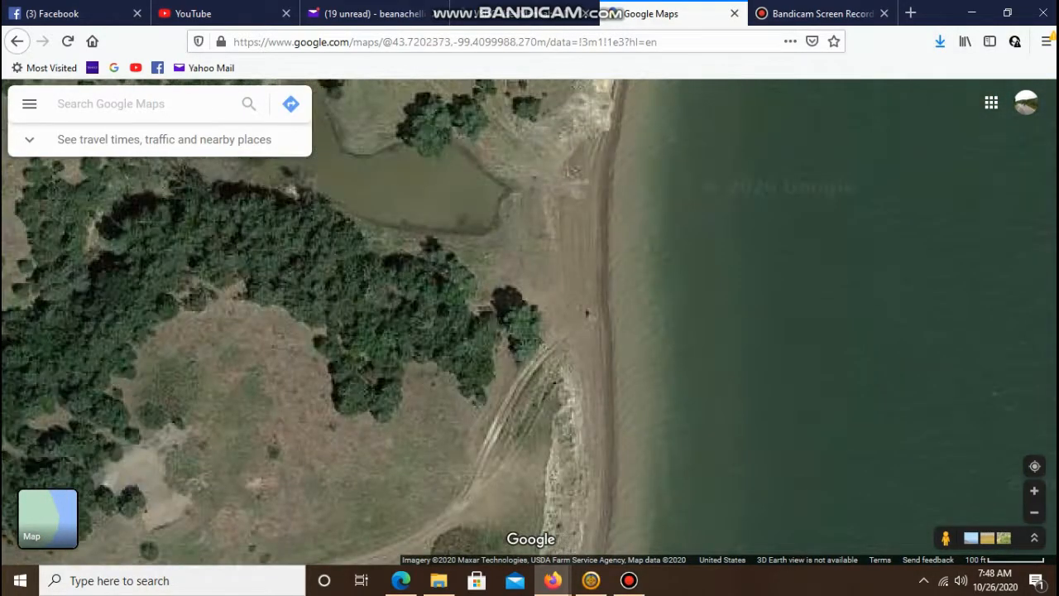
scroll(583, 414, "up", 1)
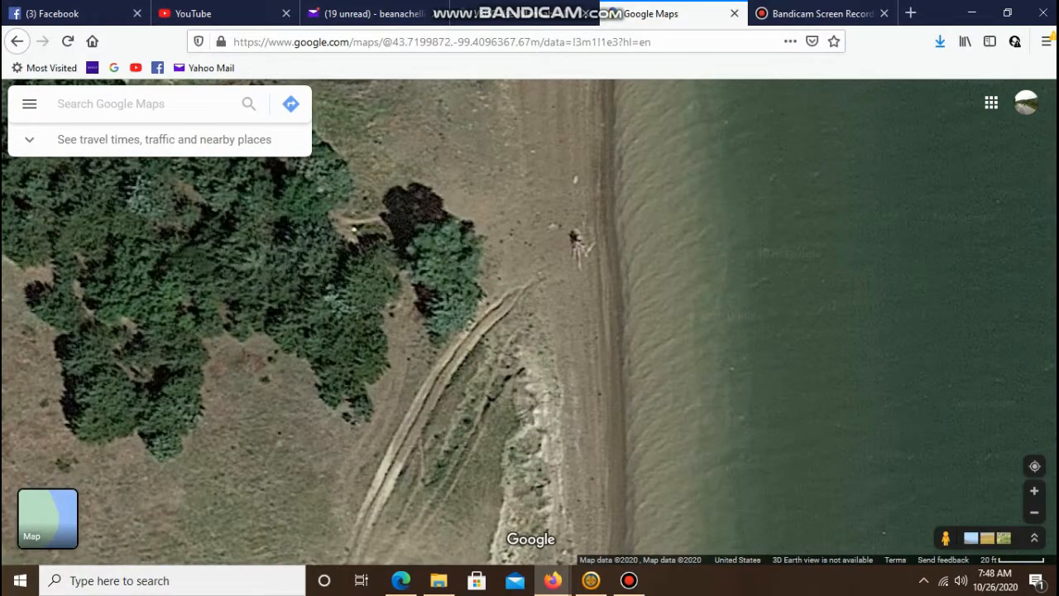
scroll(583, 414, "up", 1)
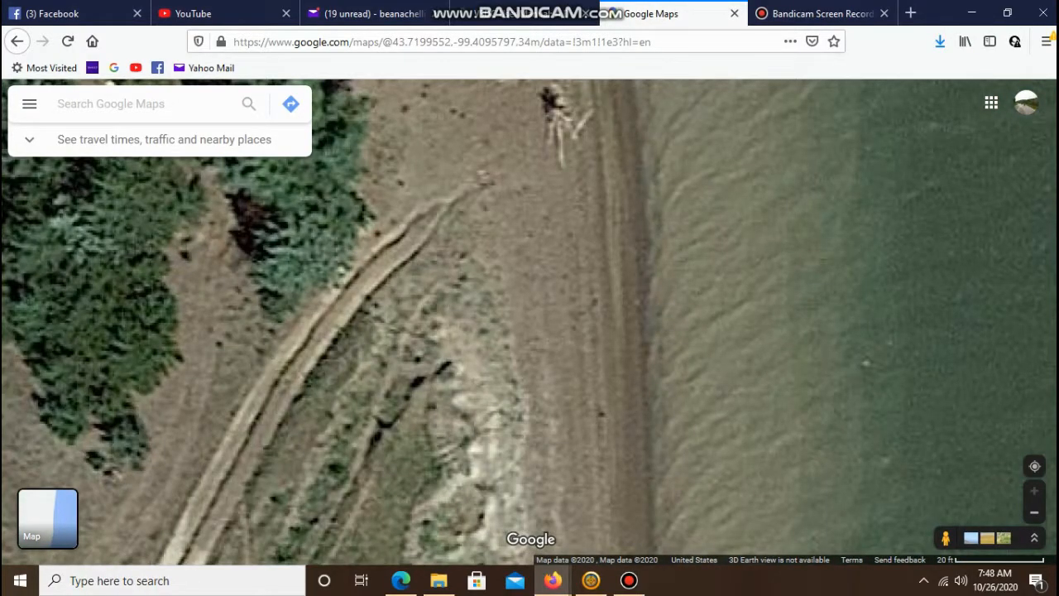
scroll(583, 414, "down", 3)
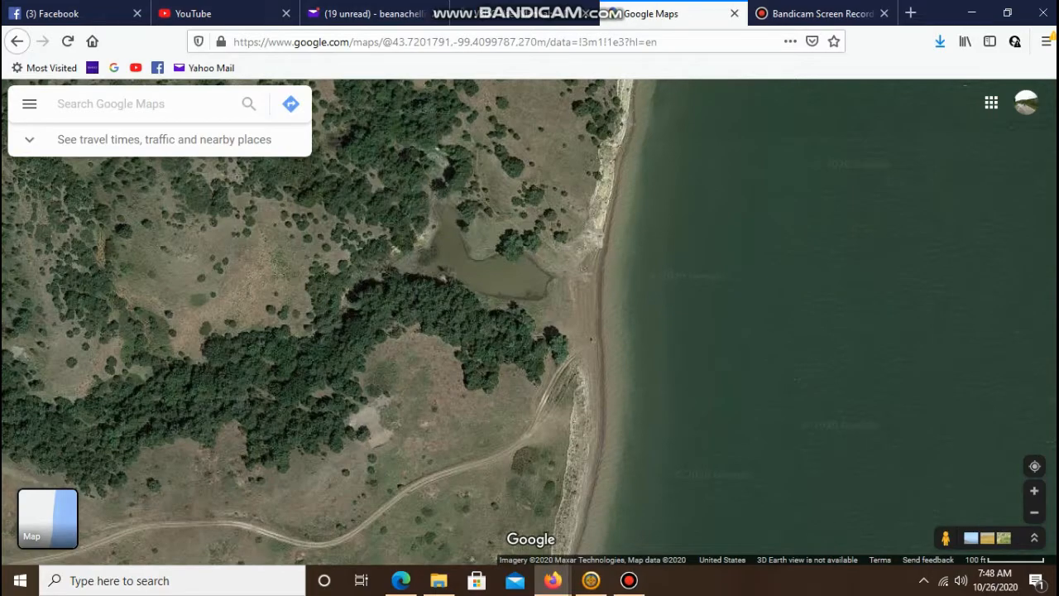
- View the whole track network between 337th Ave and the Missouri River shore from a wider view
key("Down")
key("Left")
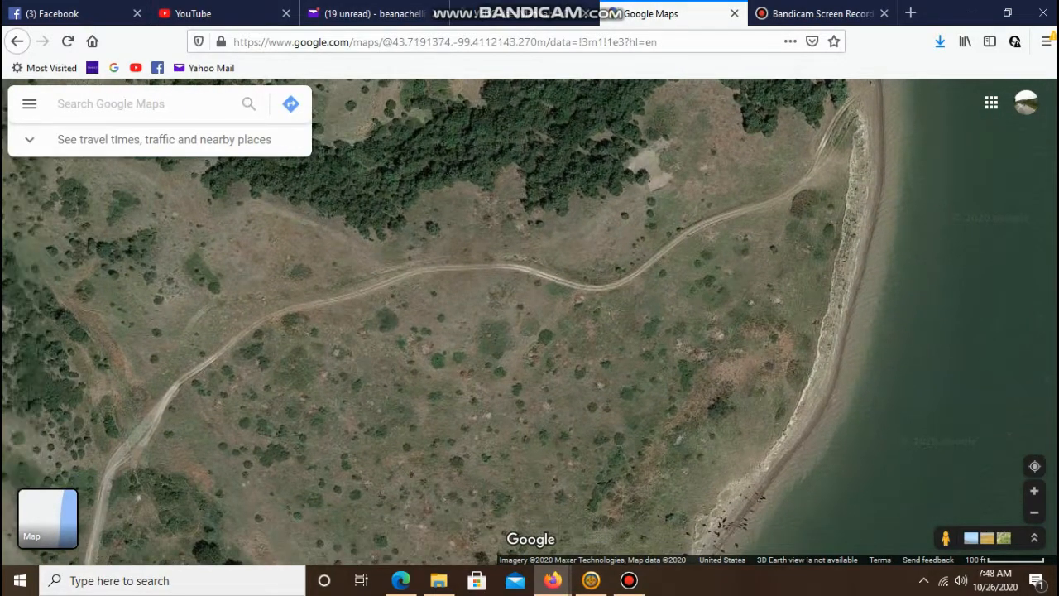
key("minus")
key("minus")
key("minus")
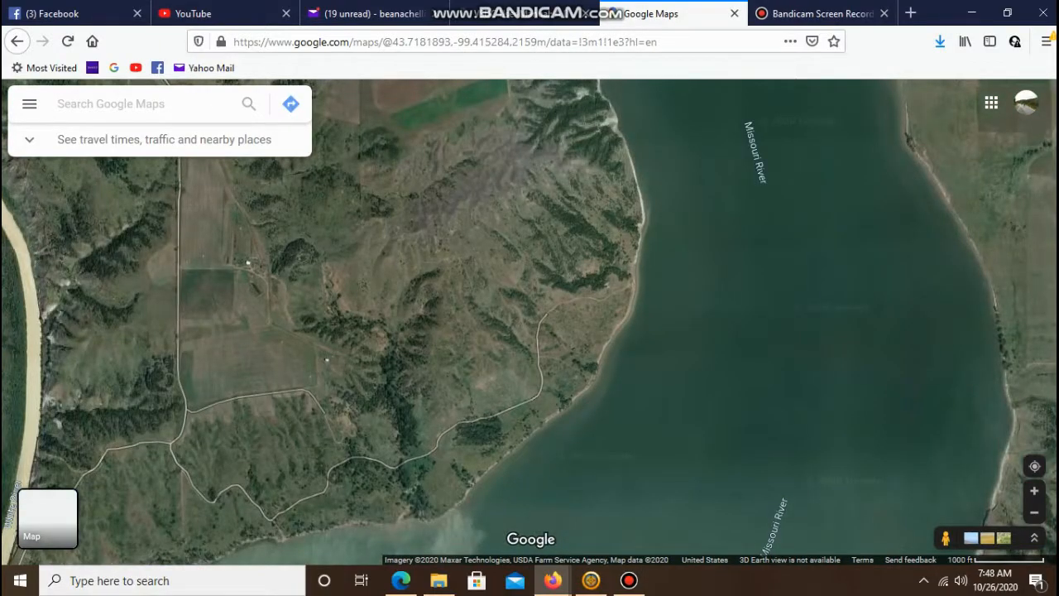
key("Down")
key("Left")
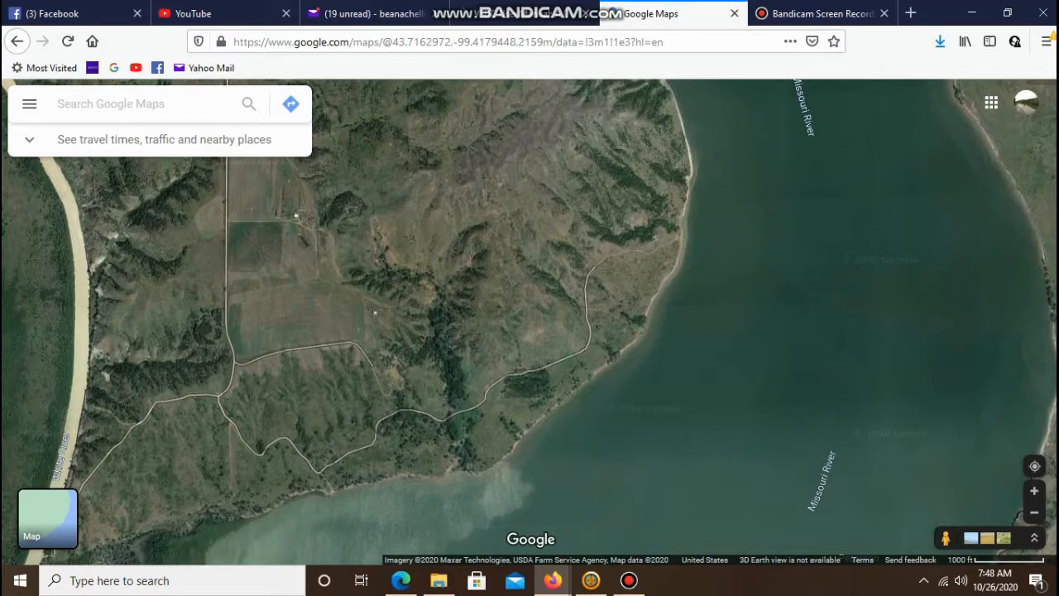
scroll(266, 454, "up", 1)
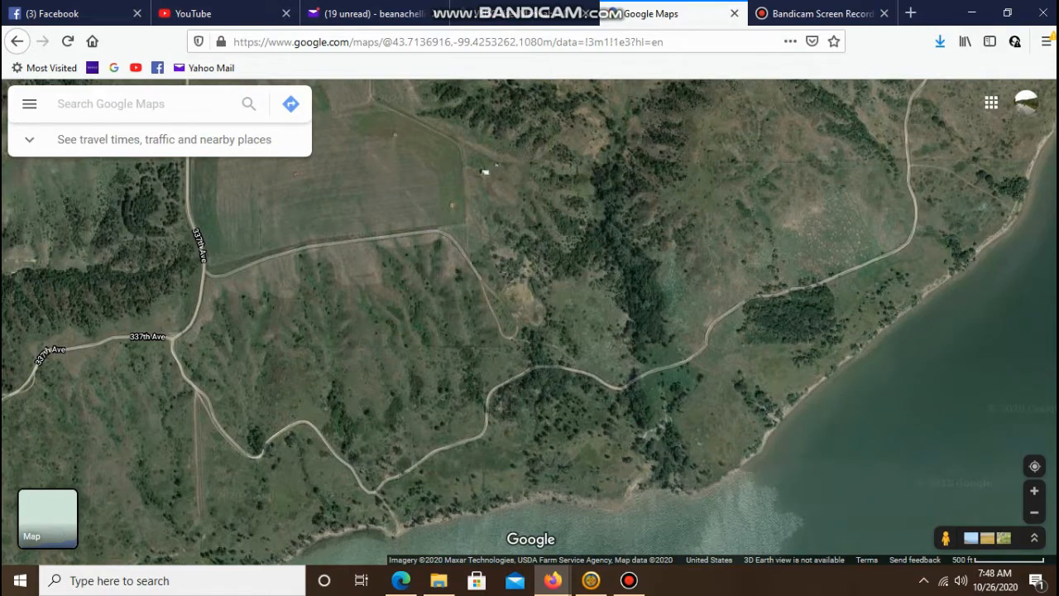
- Trace the route from the 337th Ave junction along the winding track to the riverbank
key("Up")
key("Right")
key("Up")
key("Right")
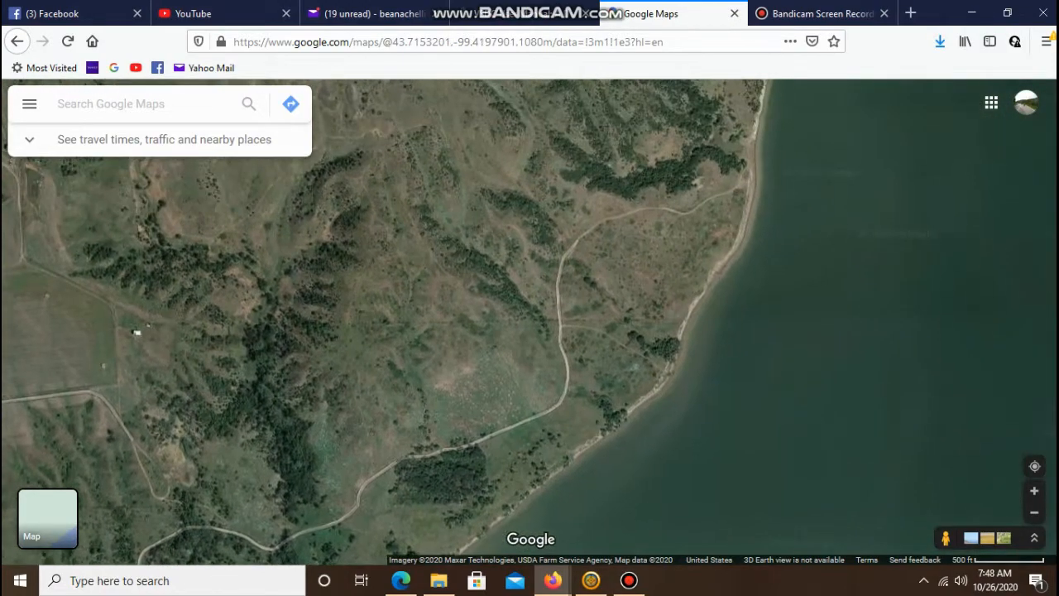
key("Left")
key("Down")
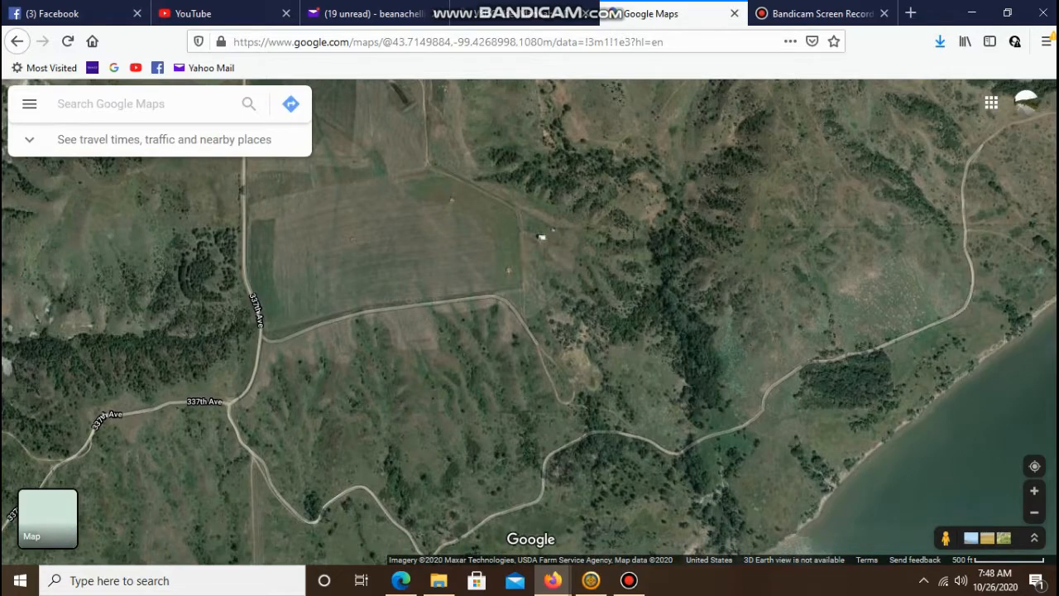
key("Right")
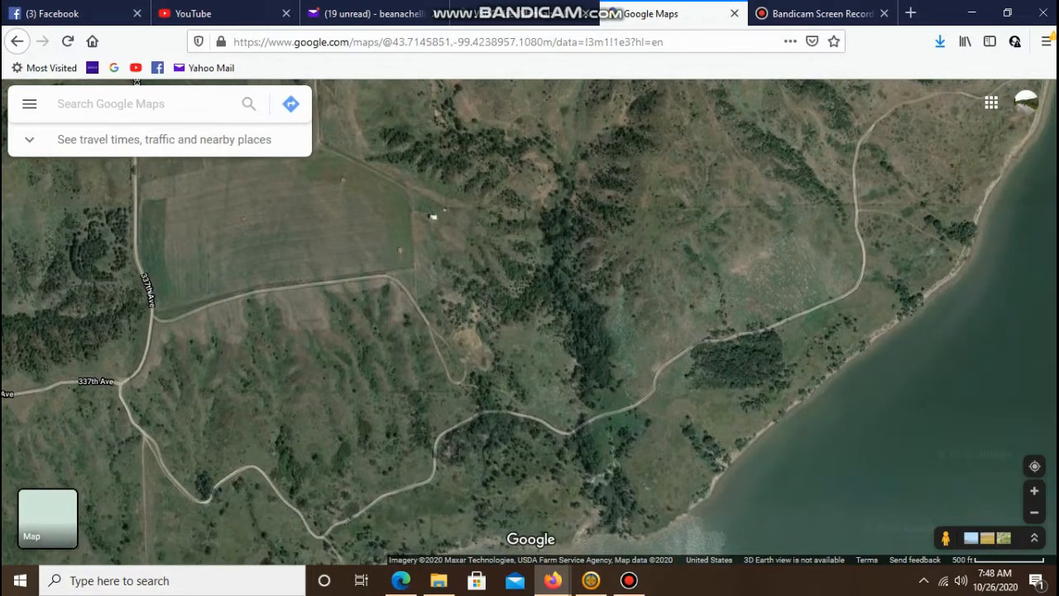
key("Up")
key("Right")
key("Right")
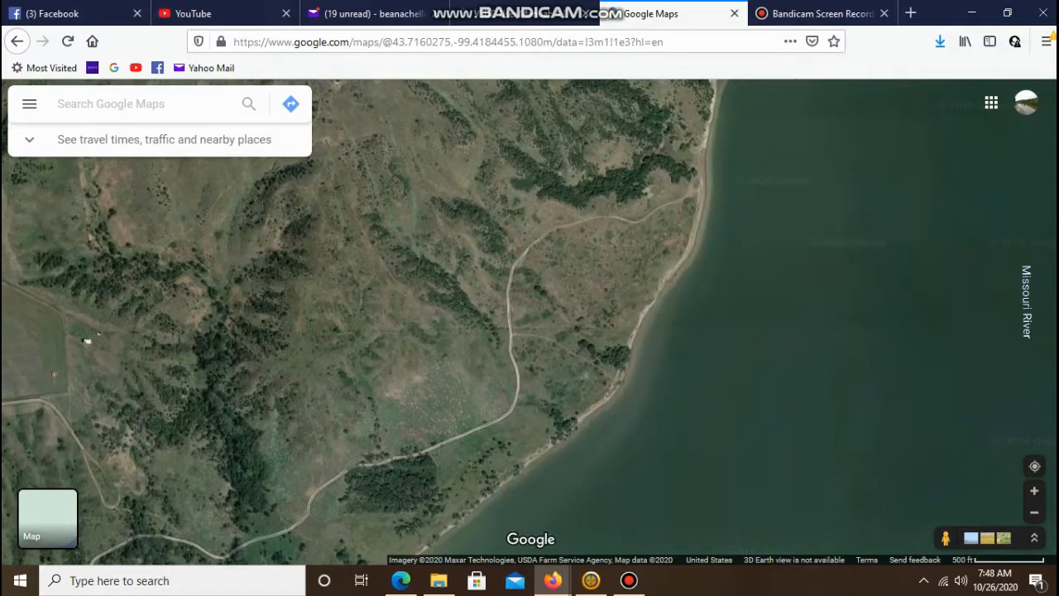
- Inspect the track's end at the beach closely once more, then back out to a wide view
key("minus")
key("plus")
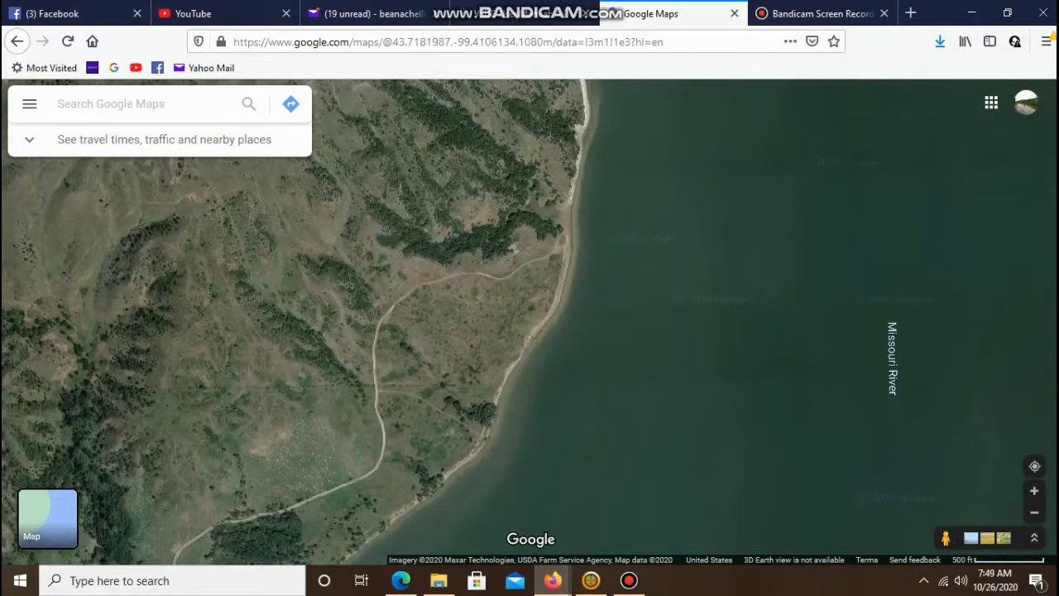
key("plus")
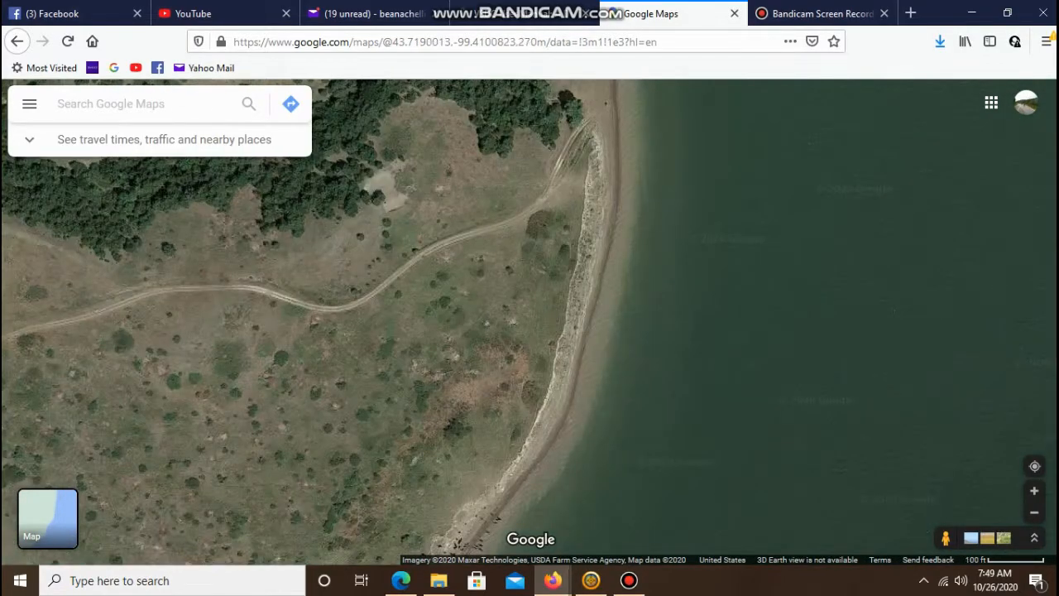
key("plus")
key("plus")
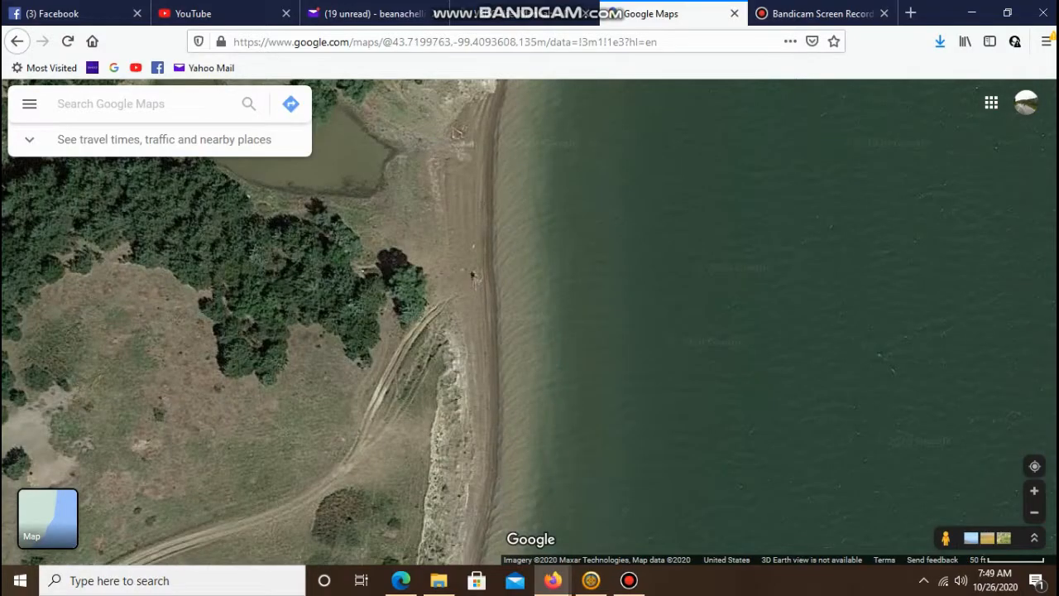
key("minus")
key("minus")
key("minus")
key("minus")
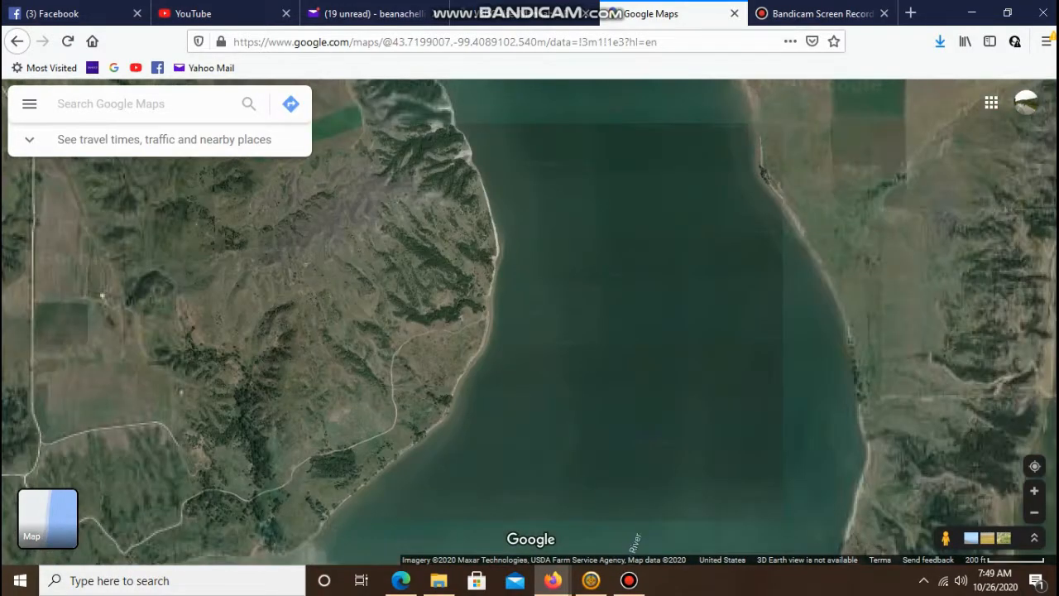
- Look southwest along the shore toward the White River mouth and Peterson Bottoms
key("Down")
key("Left")
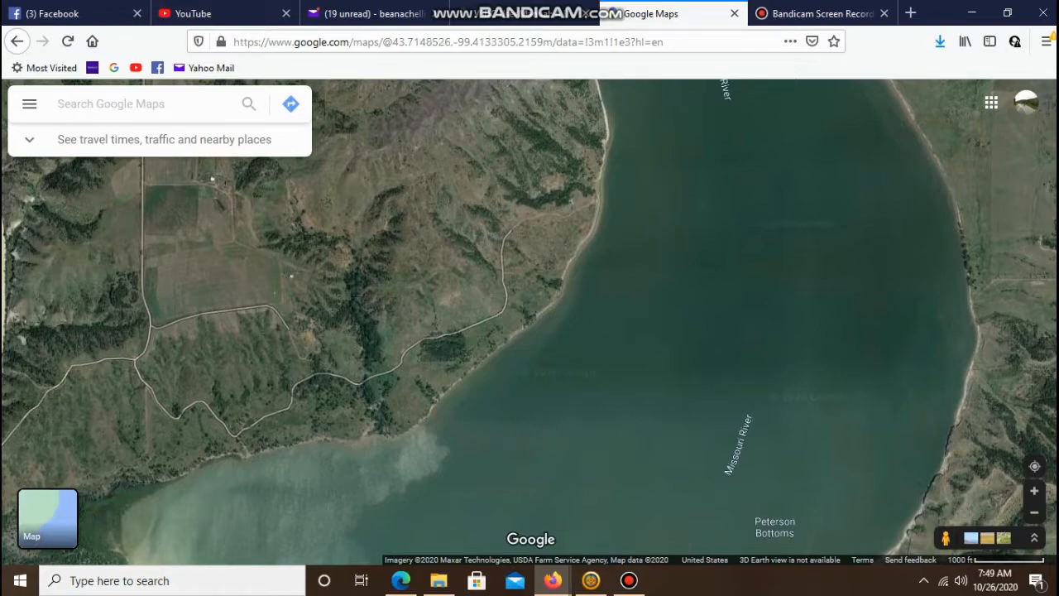
key("Down")
key("Left")
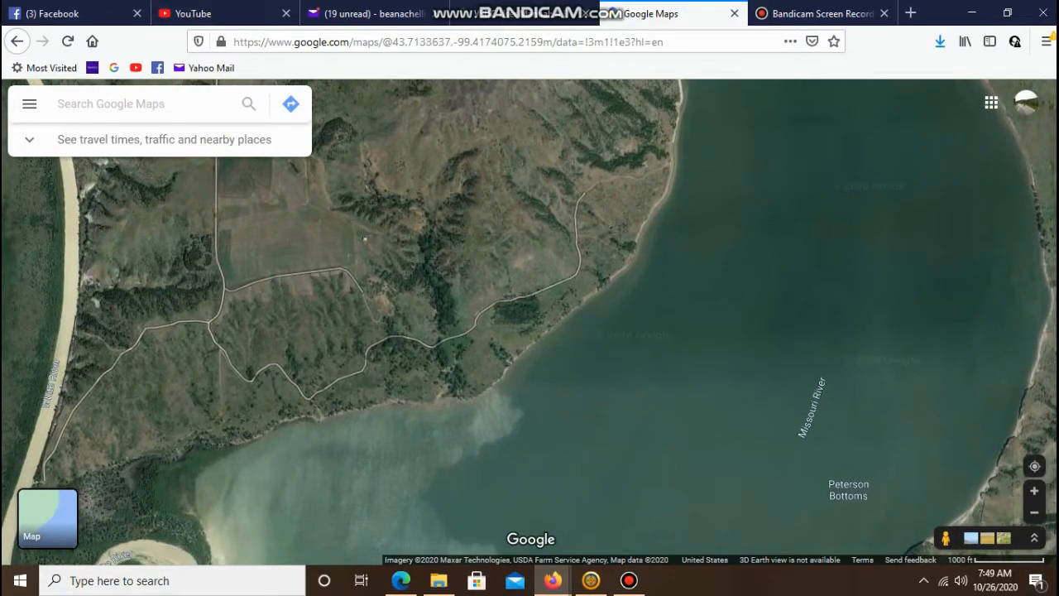
key("Down")
key("Left")
key("Down")
key("Left")
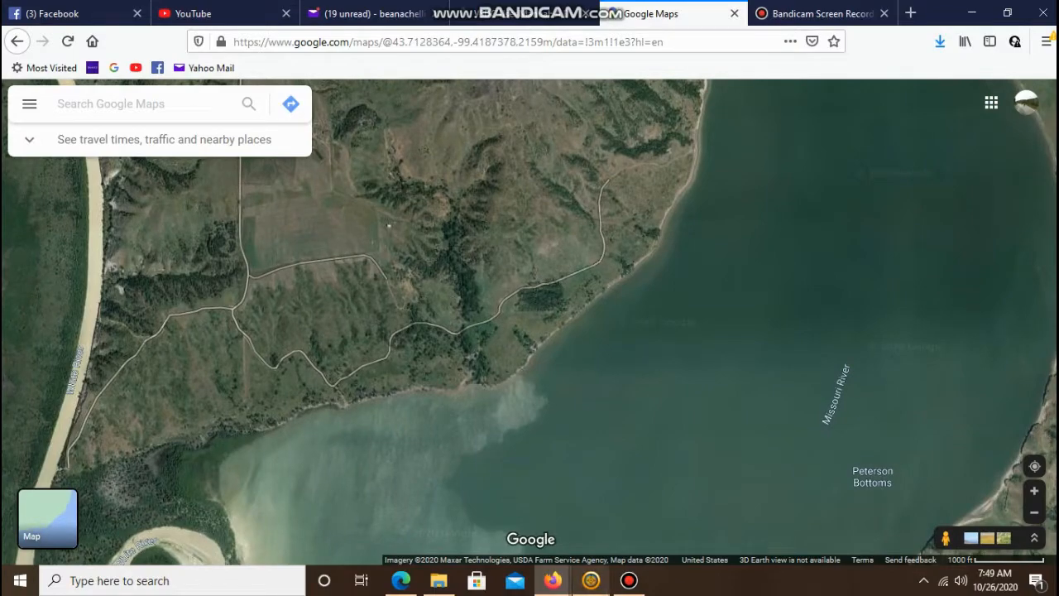
- Switch to Garmin BaseCamp and view the Oacoma to Reliance route around Lake Francis Case
left_click(591, 580)
scroll(542, 369, "down", 1)
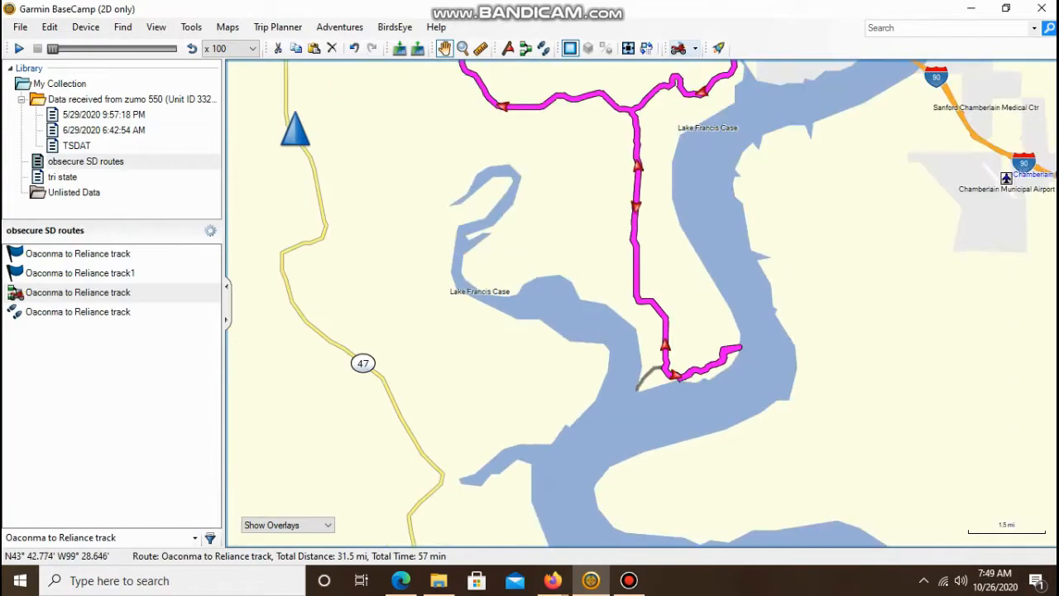
scroll(541, 366, "down", 1)
scroll(549, 297, "down", 1)
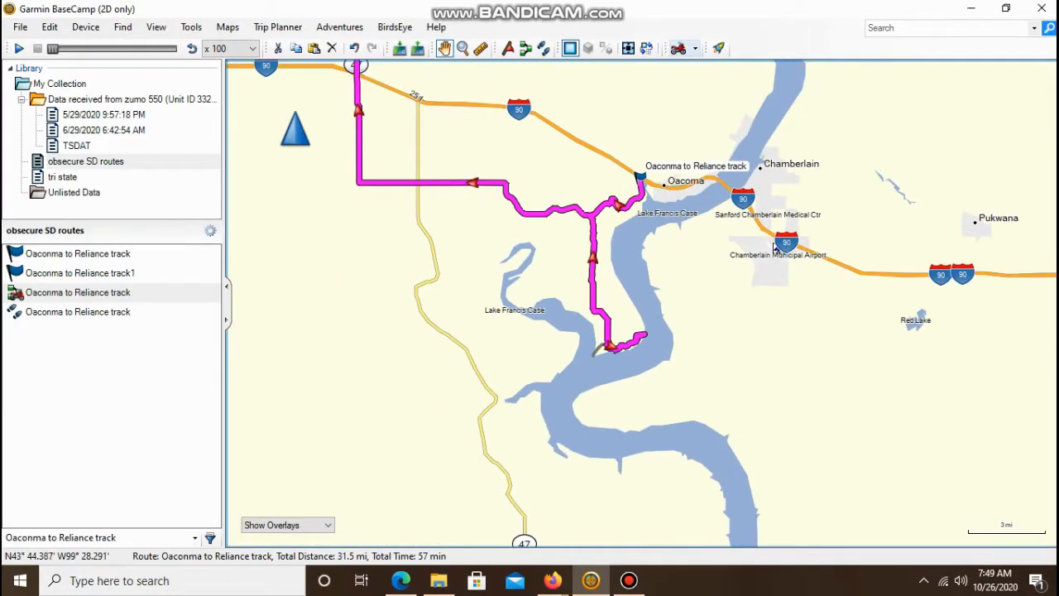
left_click_drag(775, 249, 616, 308)
scroll(617, 308, "down", 1)
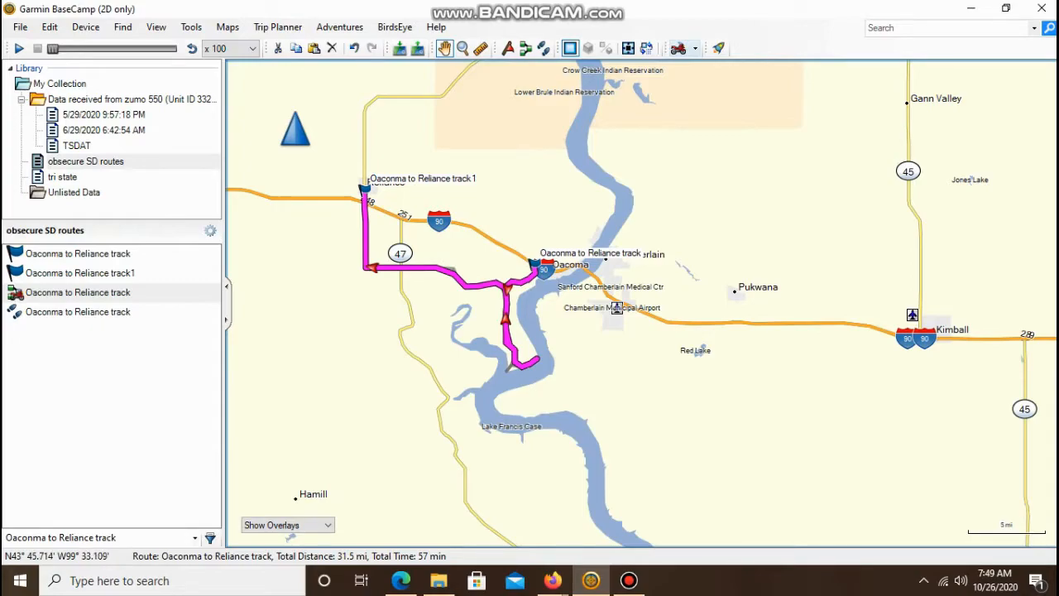
scroll(461, 282, "up", 1)
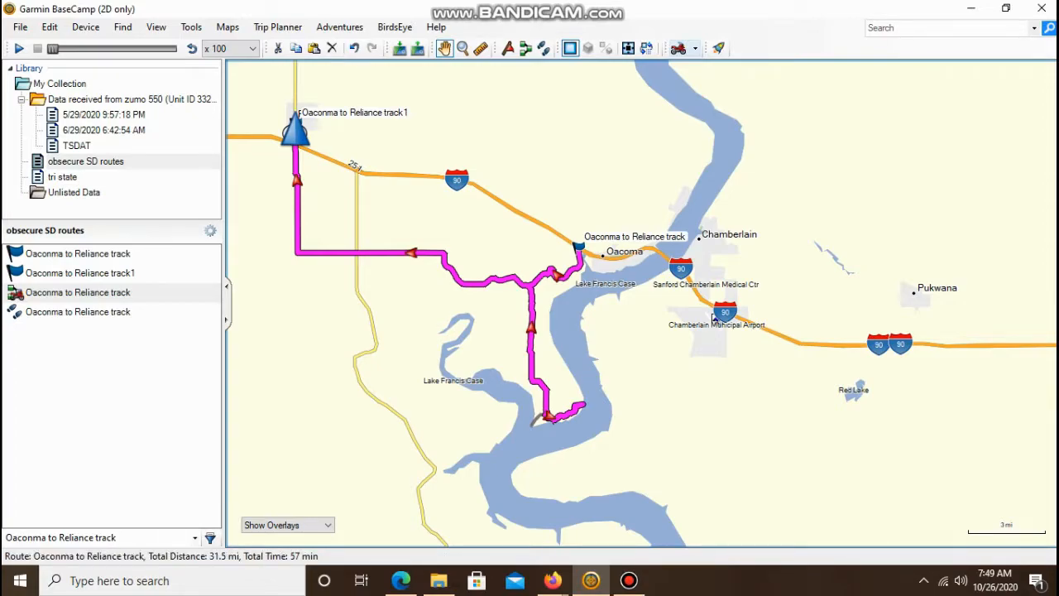
key("alt+f")
key("Right")
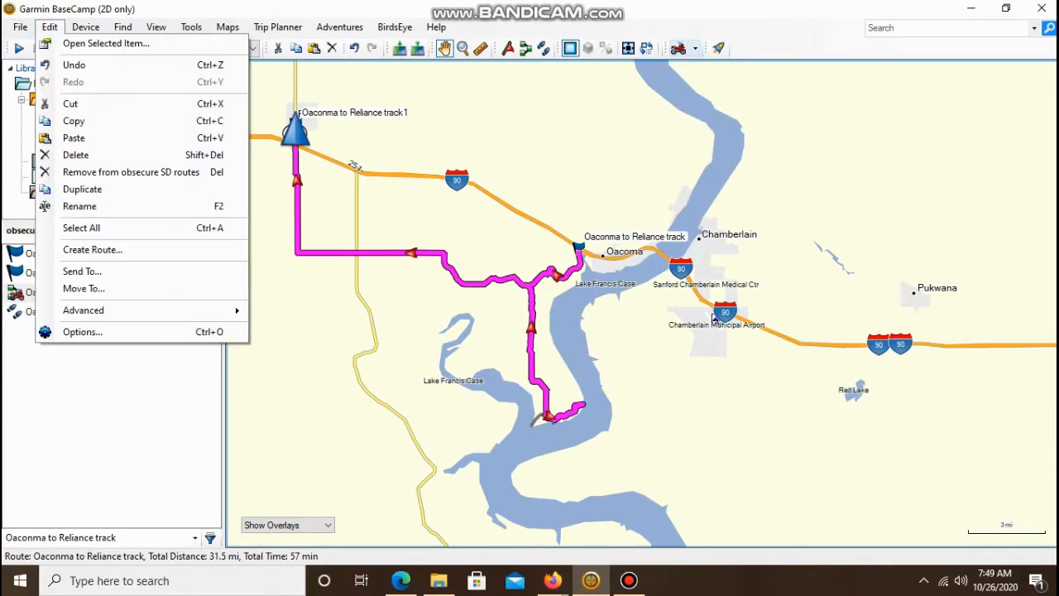
key("Escape")
key("Right")
key("Right")
key("Escape")
- Zoom in and out around the route's start near Oacoma and the I-90 interchange
scroll(306, 132, "up", 1)
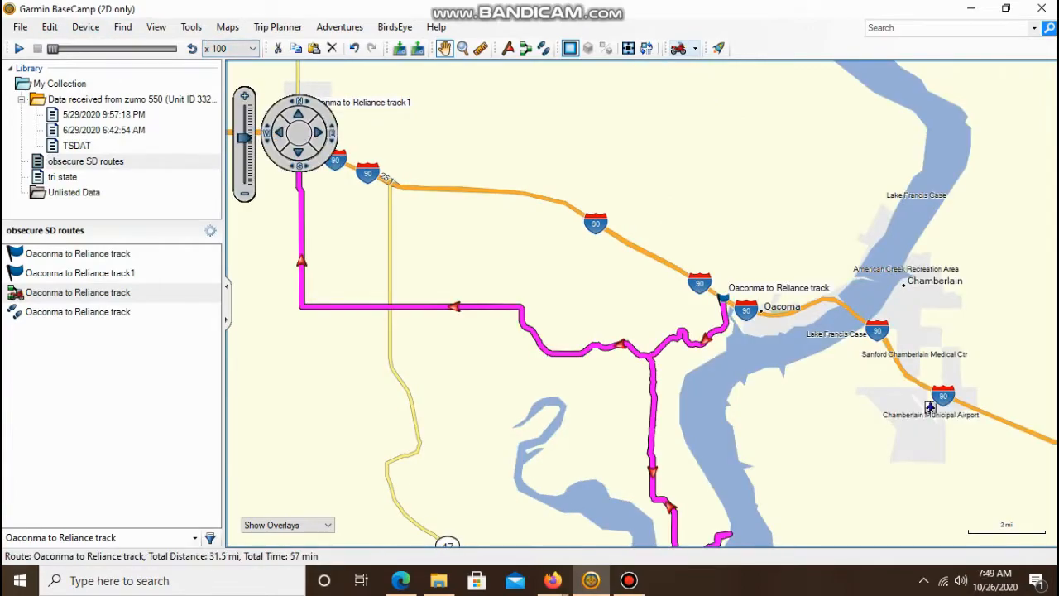
scroll(306, 133, "down", 2)
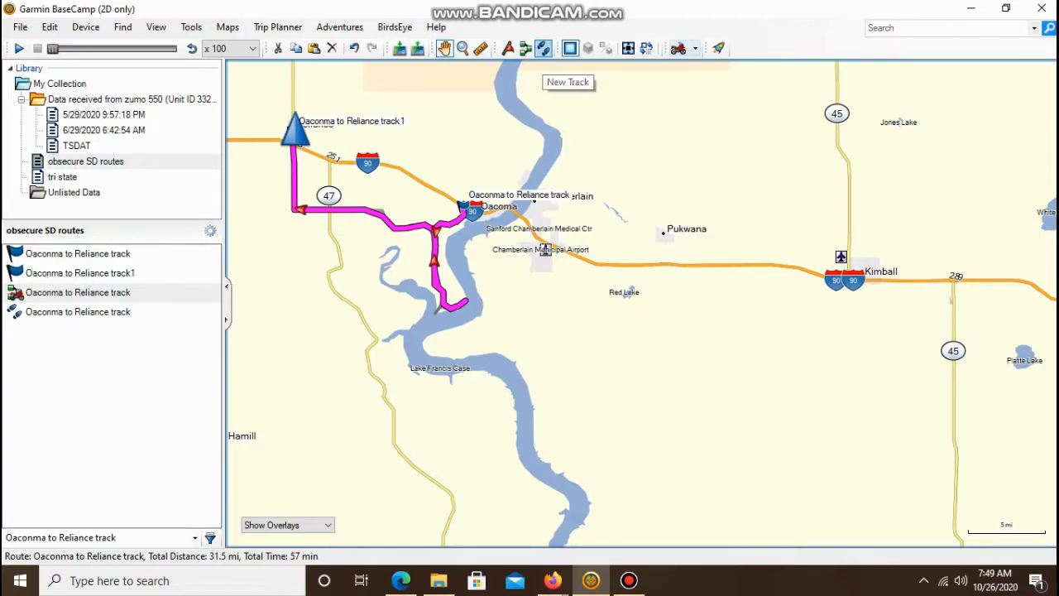
left_click(542, 48)
scroll(392, 178, "up", 2)
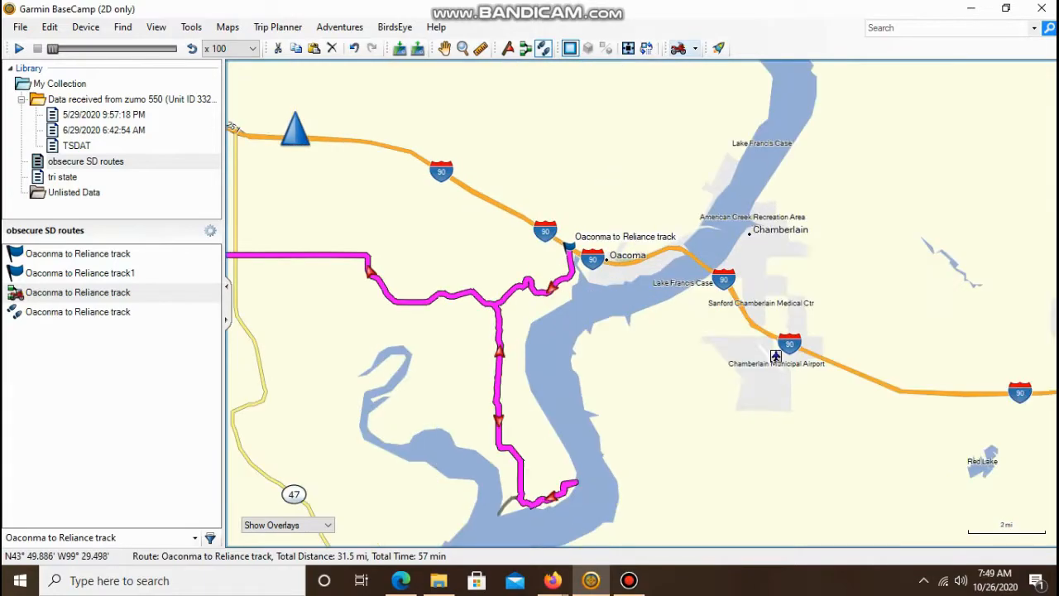
scroll(477, 226, "up", 3)
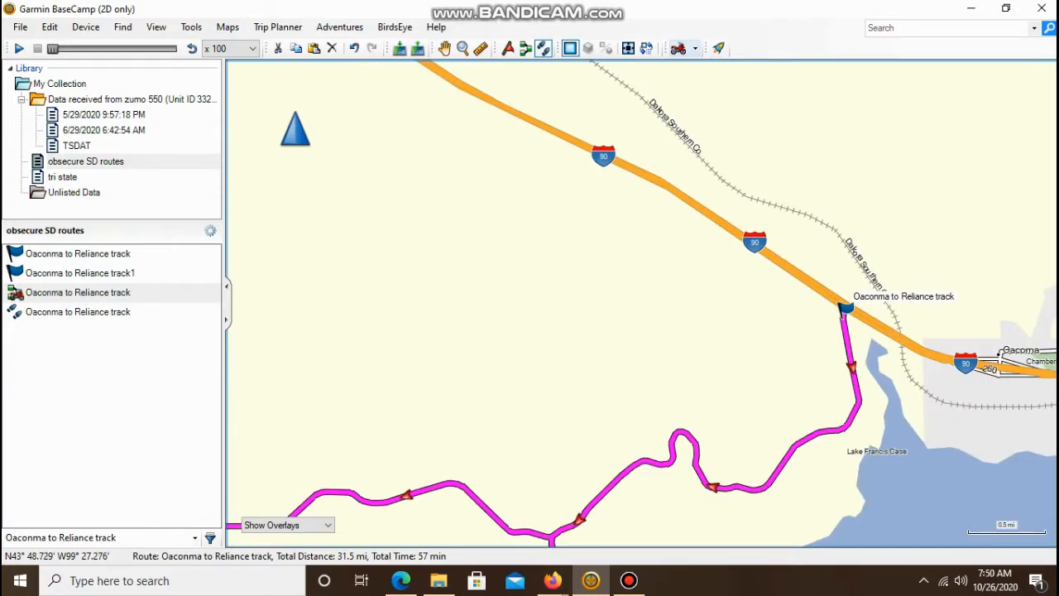
scroll(477, 243, "down", 2)
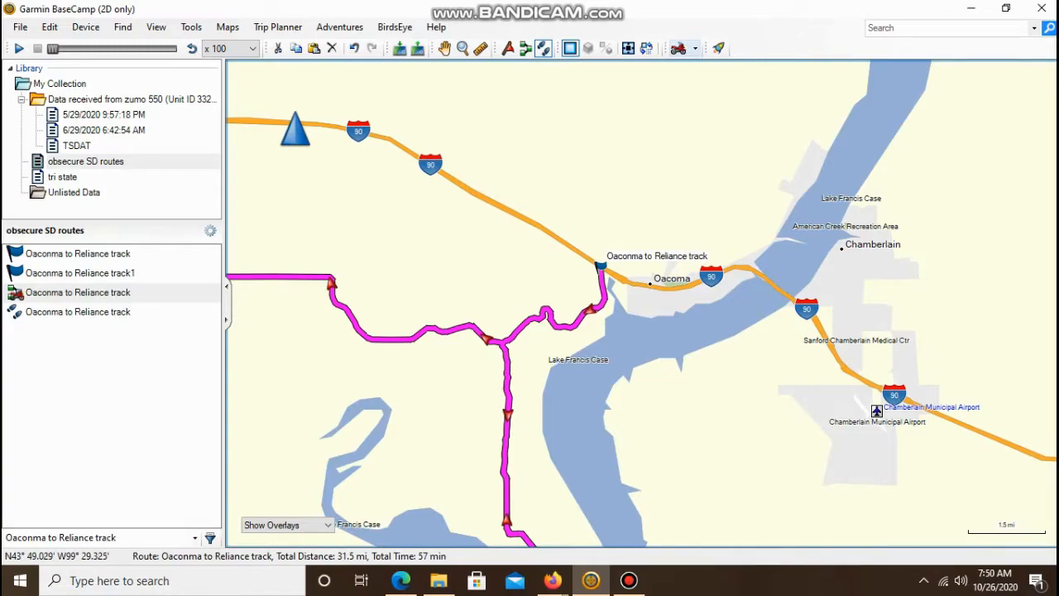
- Pan west and north along the magenta route to its end at the I-90 junction near Reliance
key("Left")
key("Left")
key("Left")
key("Left")
key("Left")
key("Left")
key("Left")
key("Left")
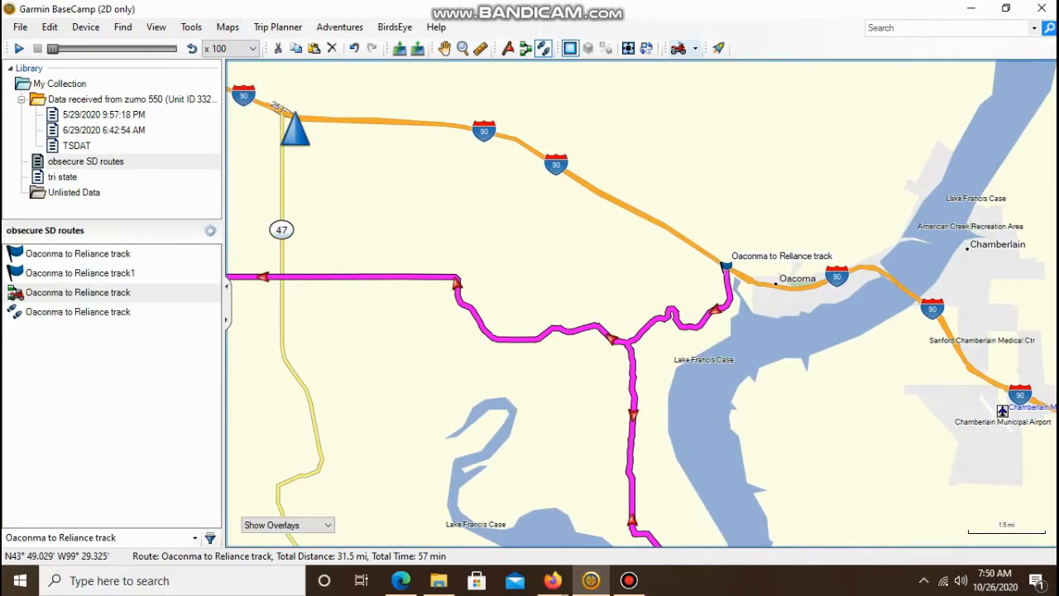
key("Left")
key("Left")
key("Left")
key("Left")
key("Left")
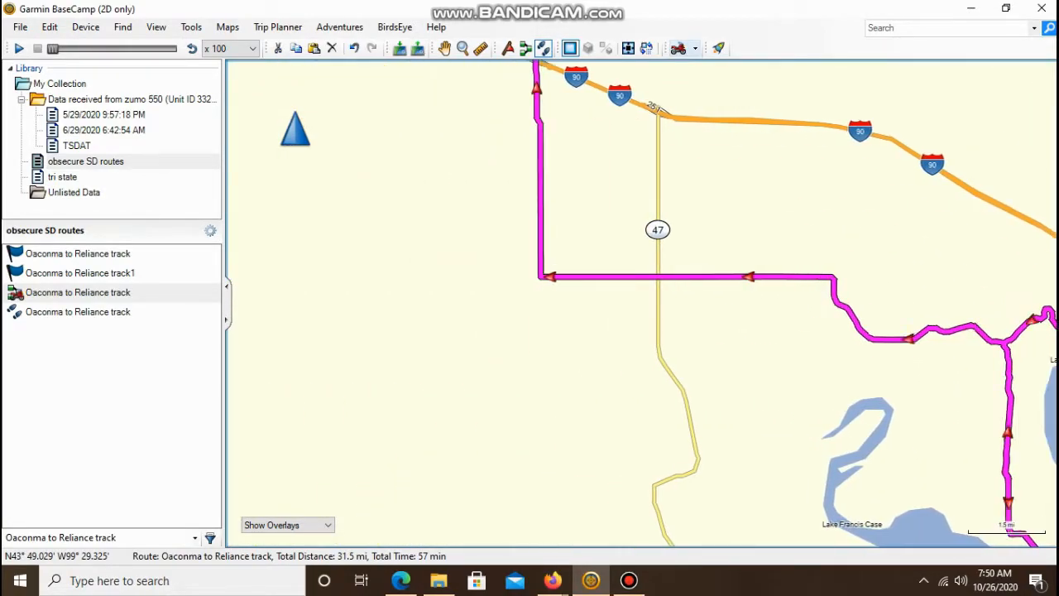
key("Left")
key("Left")
key("Left")
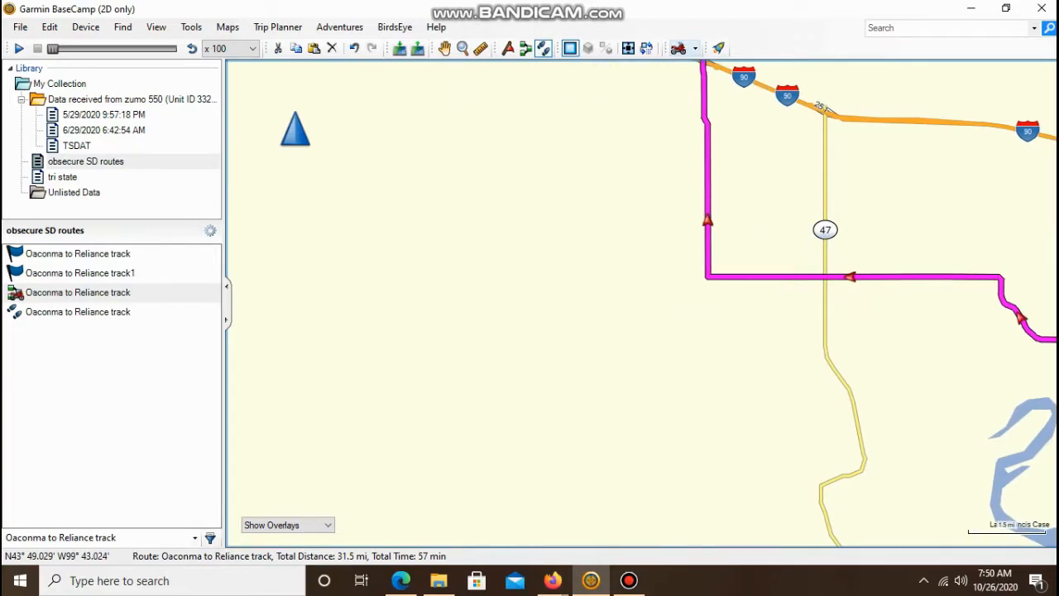
key("Up")
key("Up")
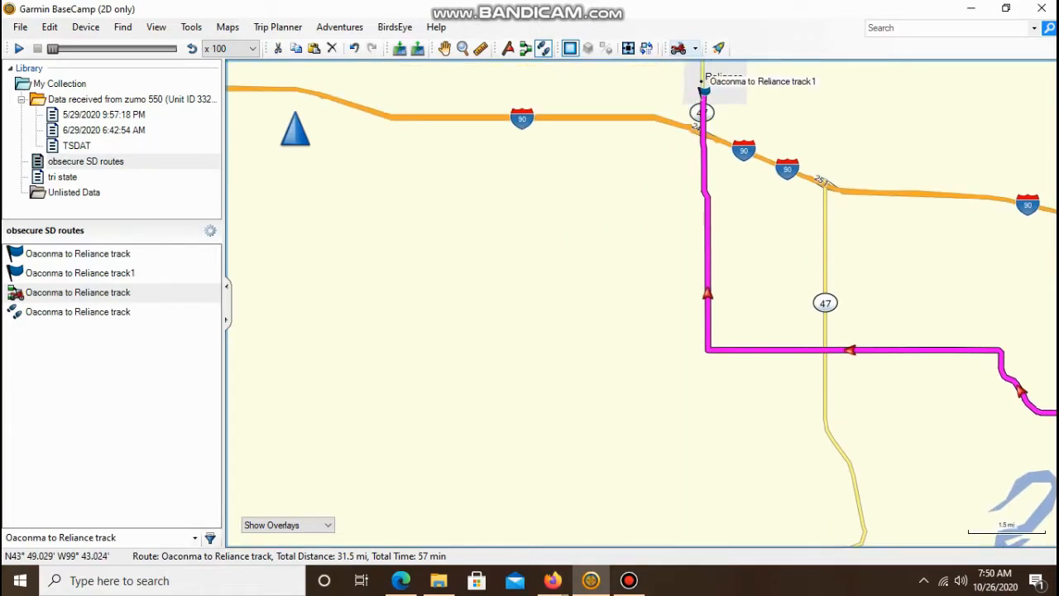
scroll(467, 288, "up", 1)
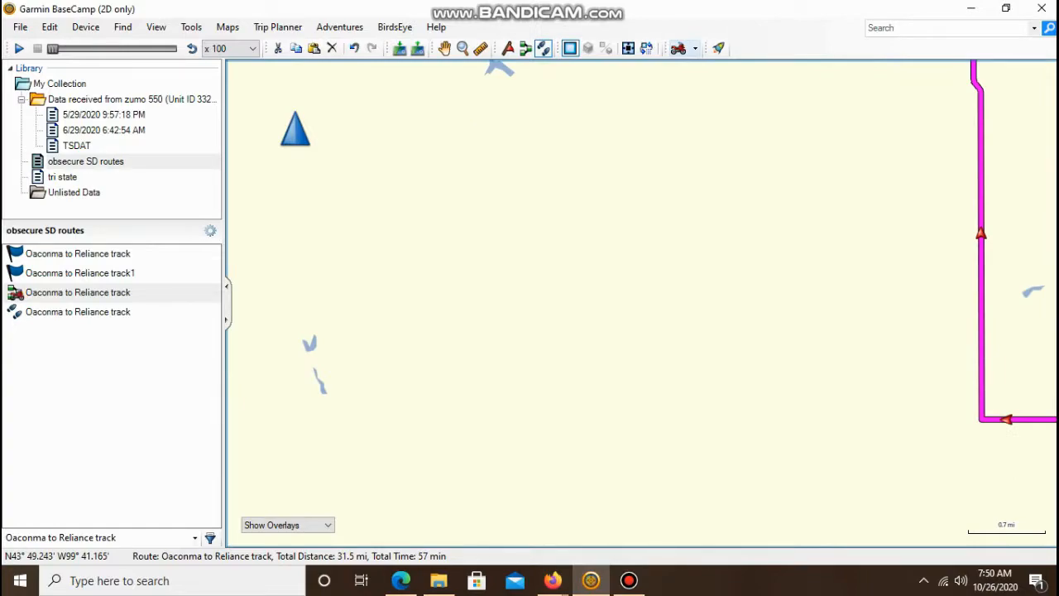
scroll(466, 288, "down", 1)
scroll(466, 290, "down", 1)
scroll(468, 286, "down", 1)
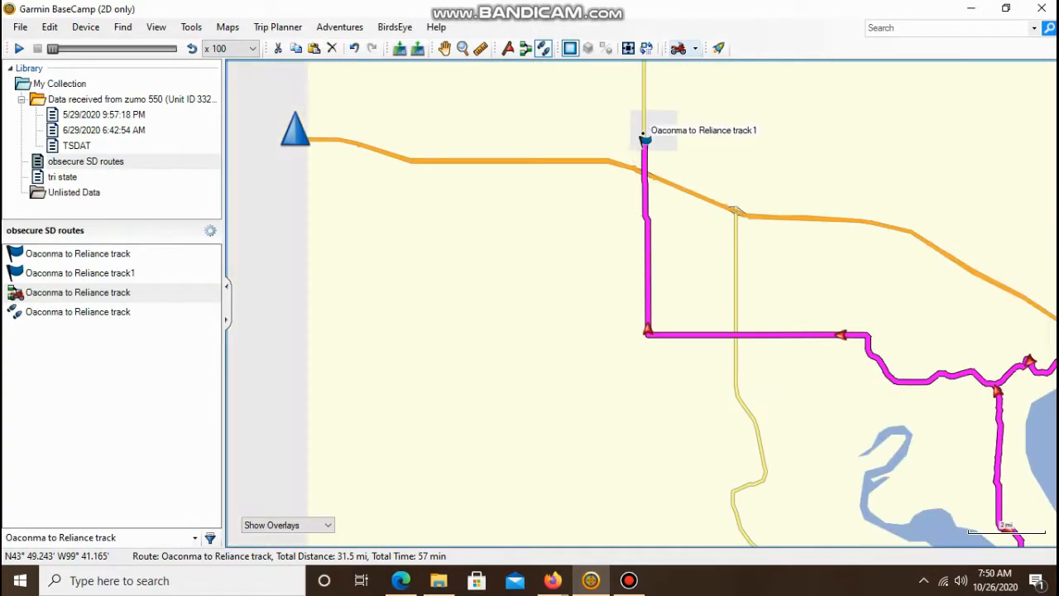
- Follow I-90 west toward Kennebec and zoom in closely near 312th Ave and 241st St
key("Left")
key("Left")
key("Left")
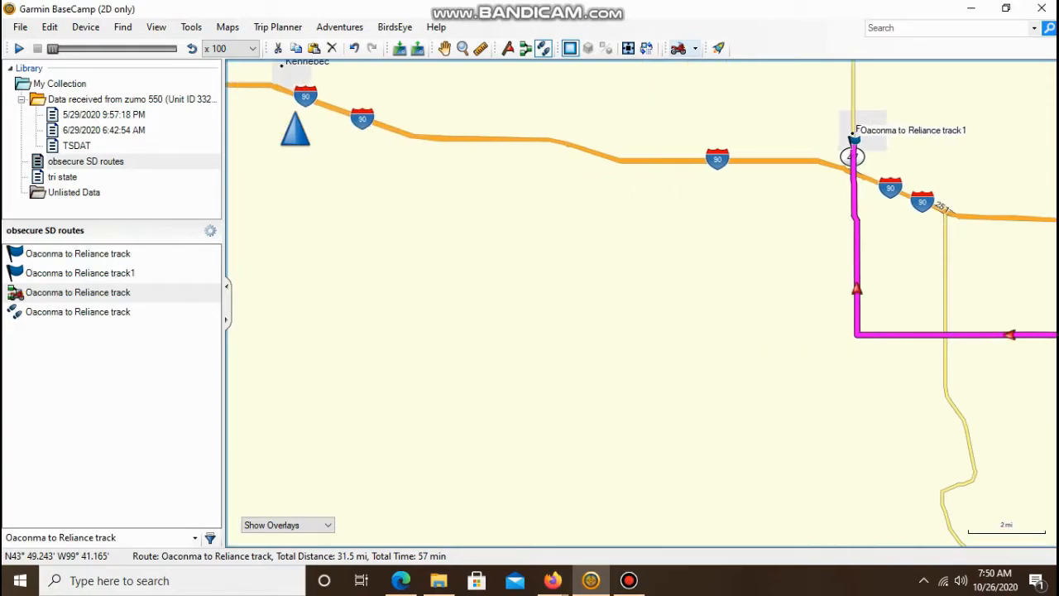
key("Up")
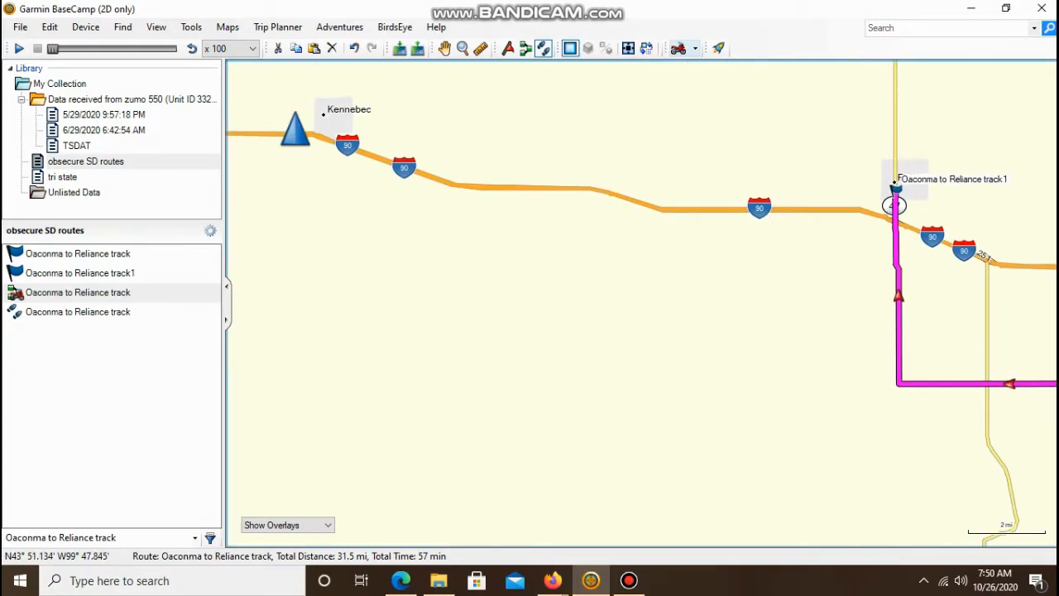
scroll(476, 253, "up", 2)
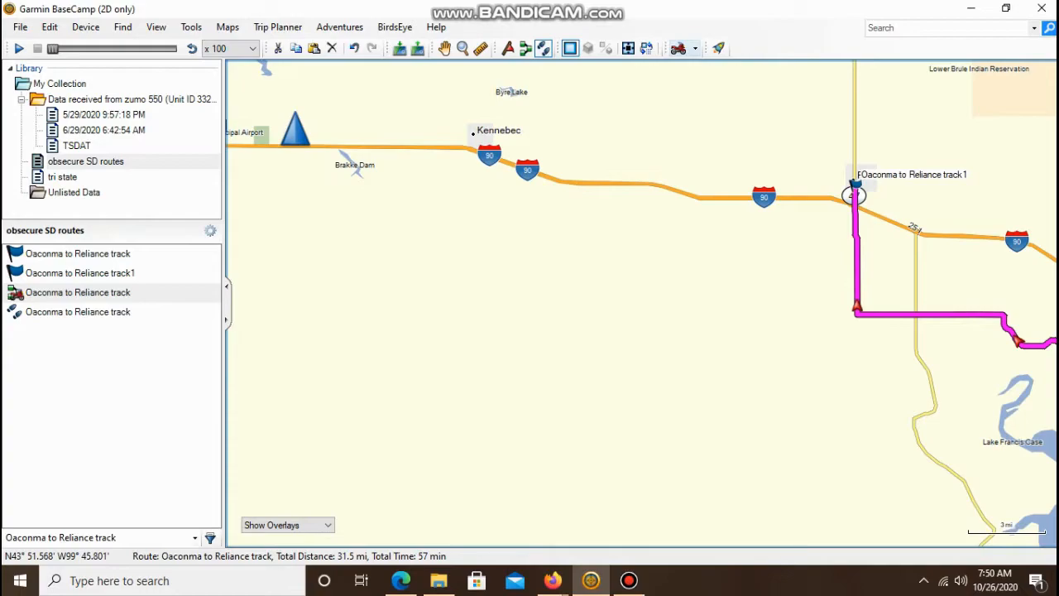
scroll(816, 210, "down", 1)
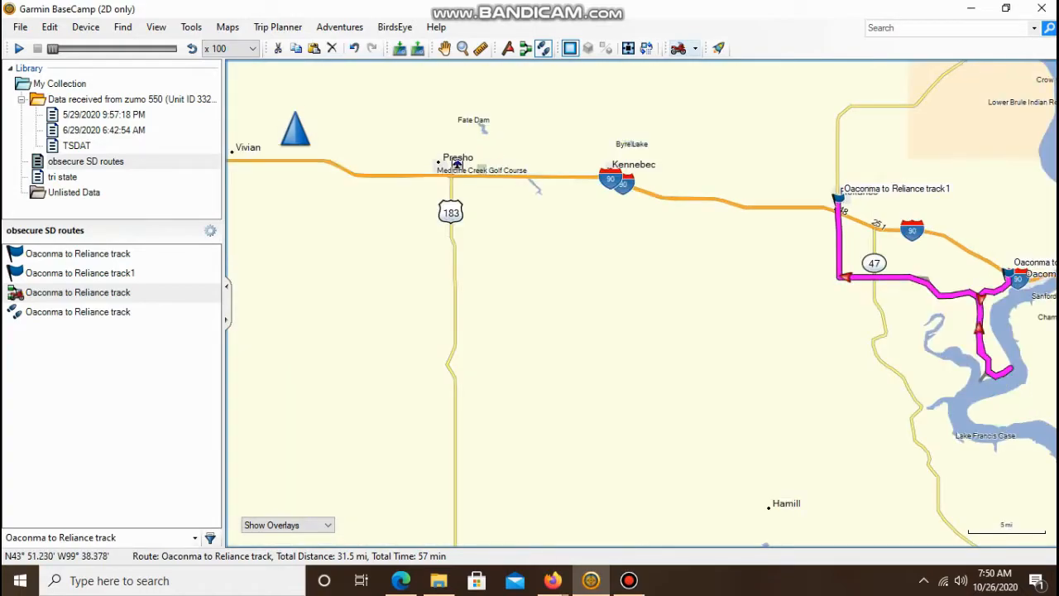
scroll(537, 240, "up", 2)
scroll(584, 425, "up", 3)
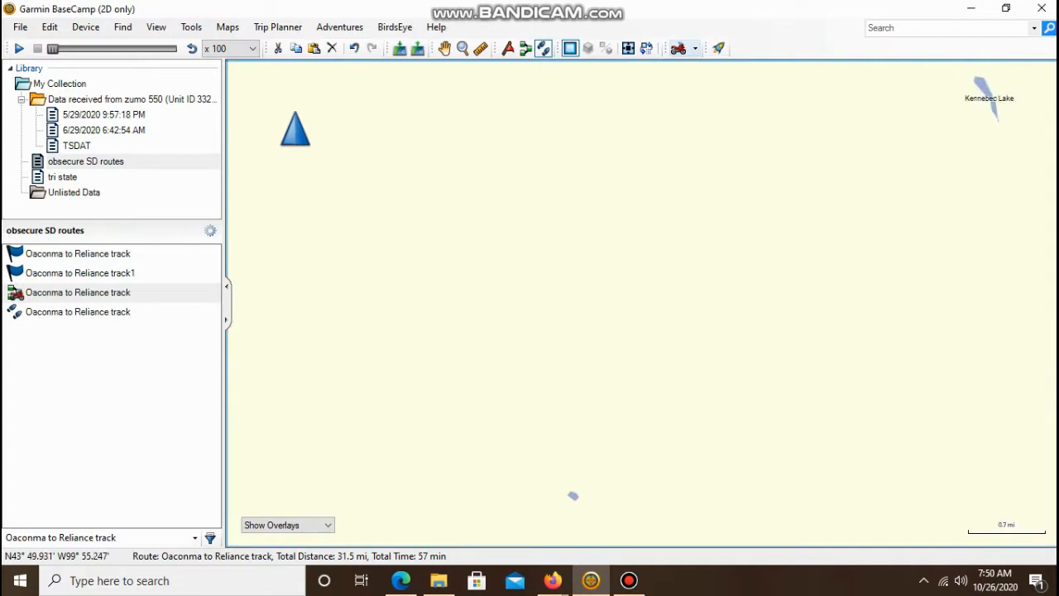
scroll(584, 425, "up", 2)
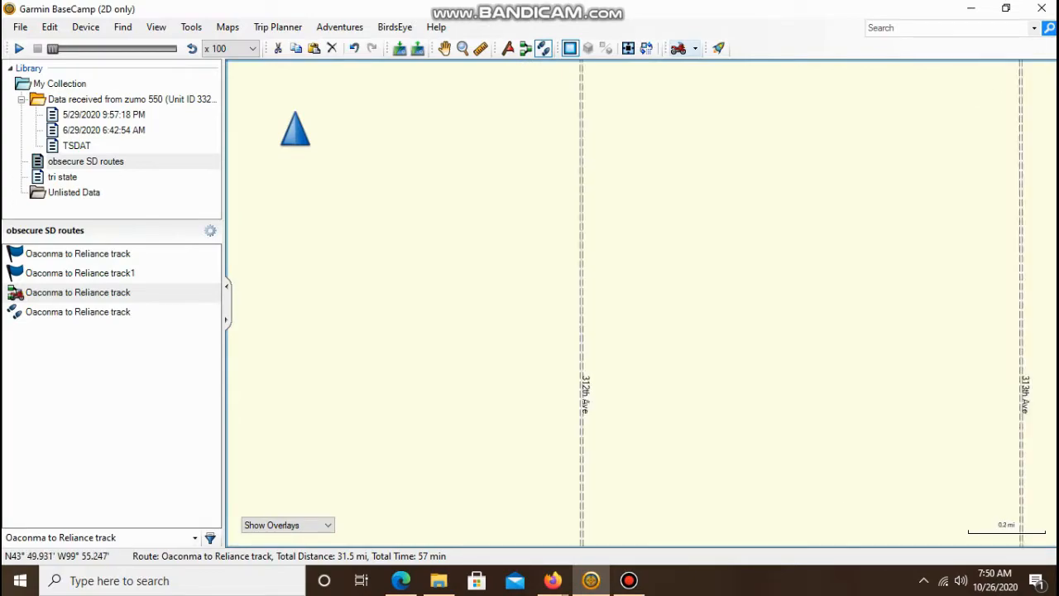
scroll(617, 372, "up", 1)
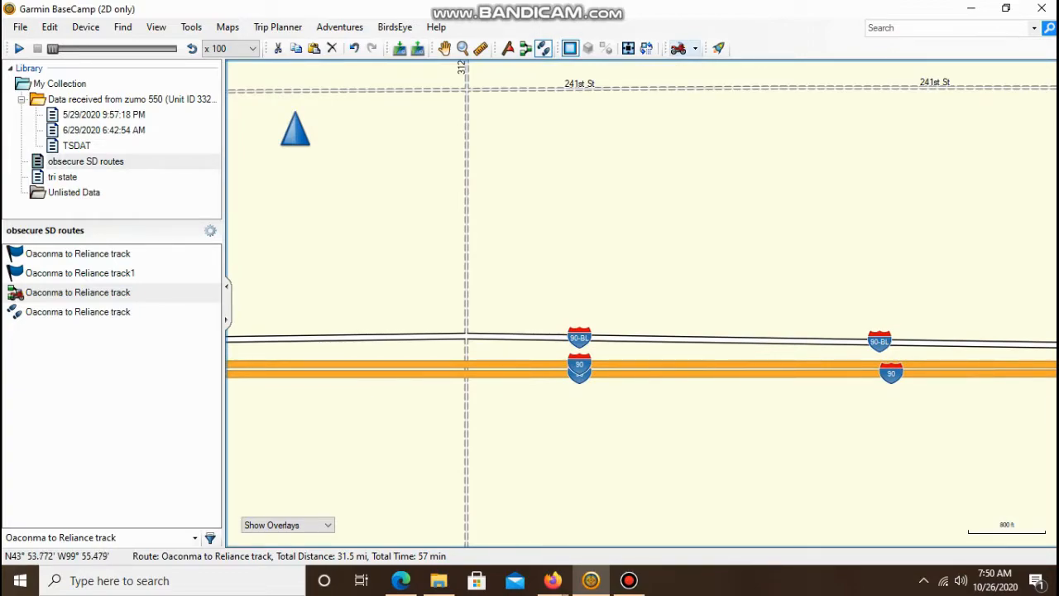
- Switch to Google Maps and view the satellite imagery of I-90 and Highway 47 near Reliance
left_click(552, 580)
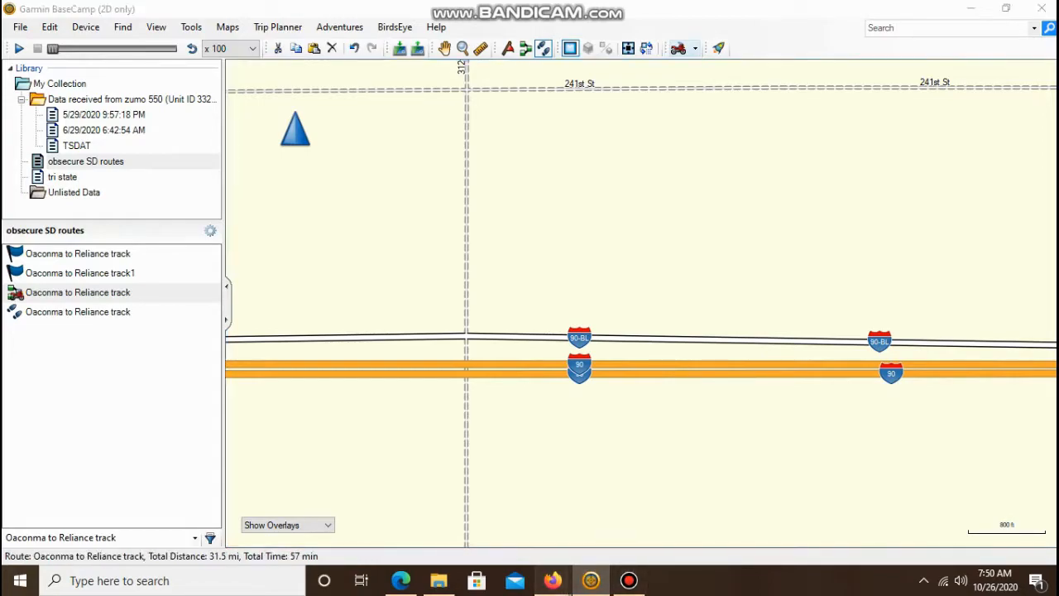
left_click(471, 506)
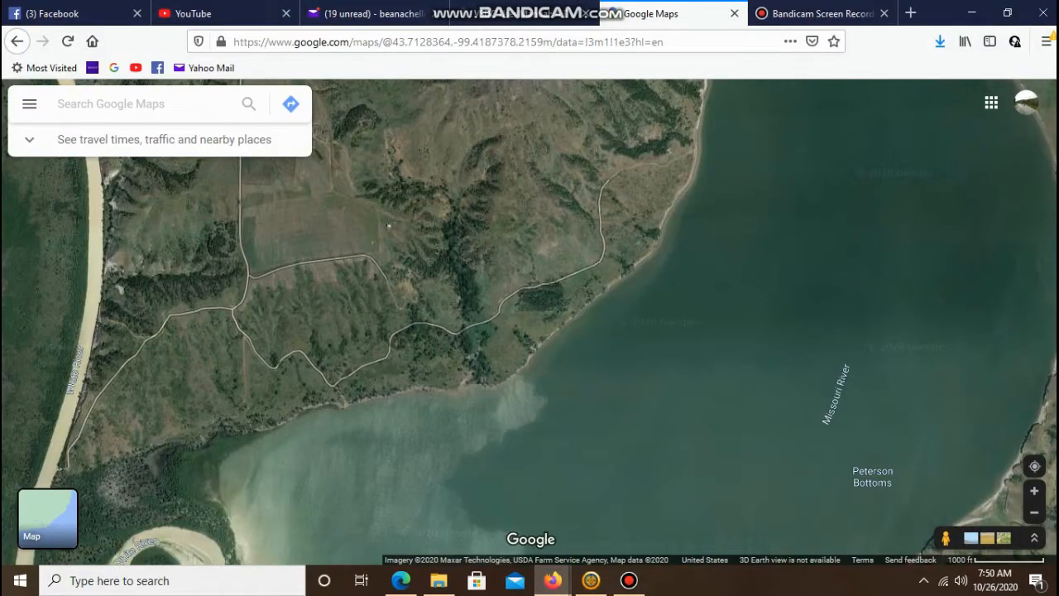
scroll(381, 303, "down", 3)
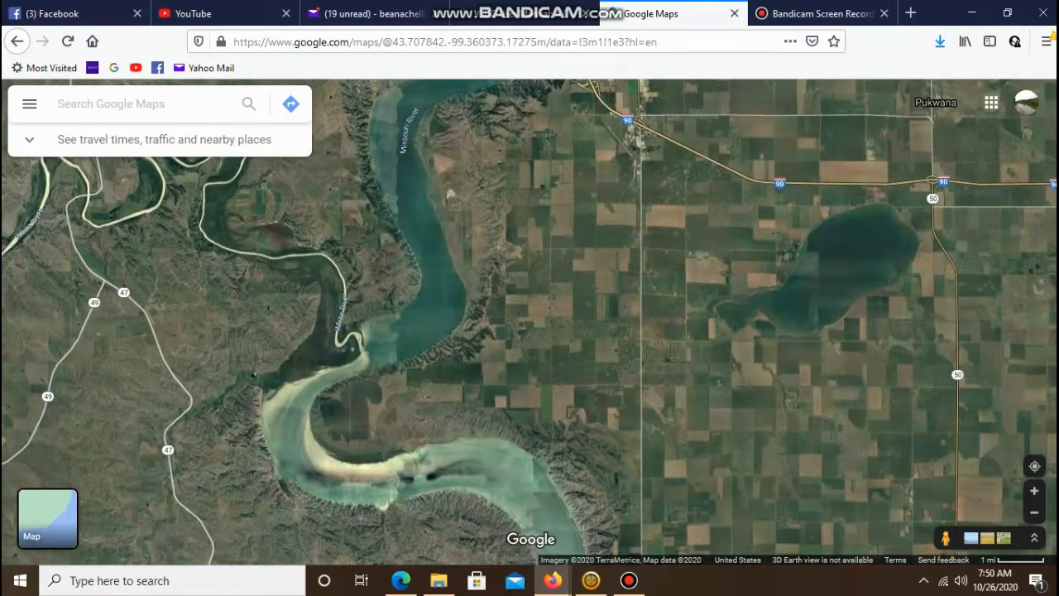
left_click_drag(381, 304, 579, 430)
left_click_drag(413, 207, 592, 460)
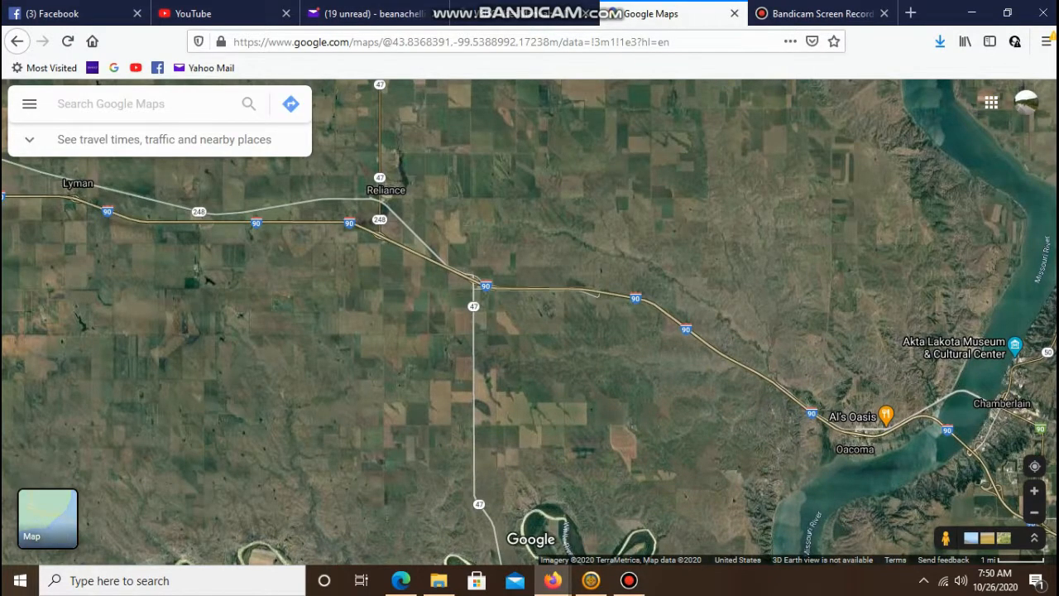
scroll(608, 315, "up", 2)
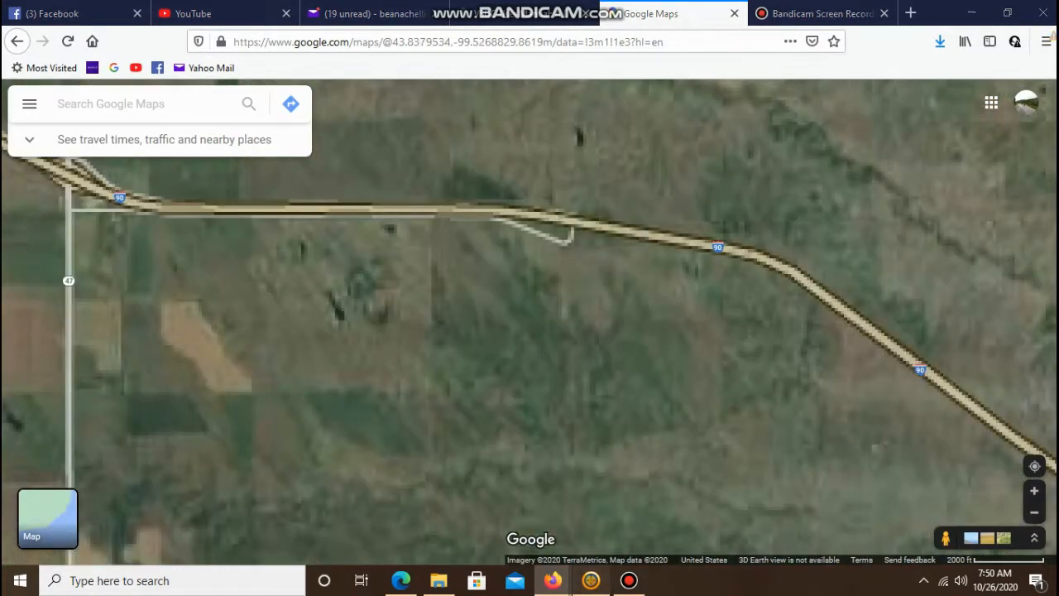
- Return to BaseCamp and pan the map north around 312th Ave and 241st St
key("alt+Tab")
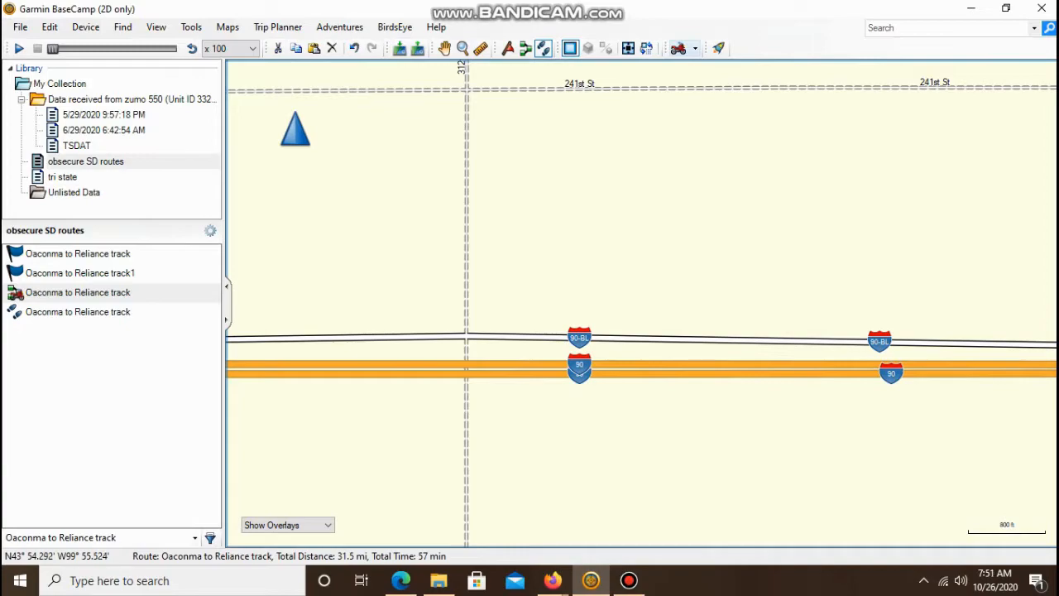
key("Up")
key("Up")
key("Up")
key("Up")
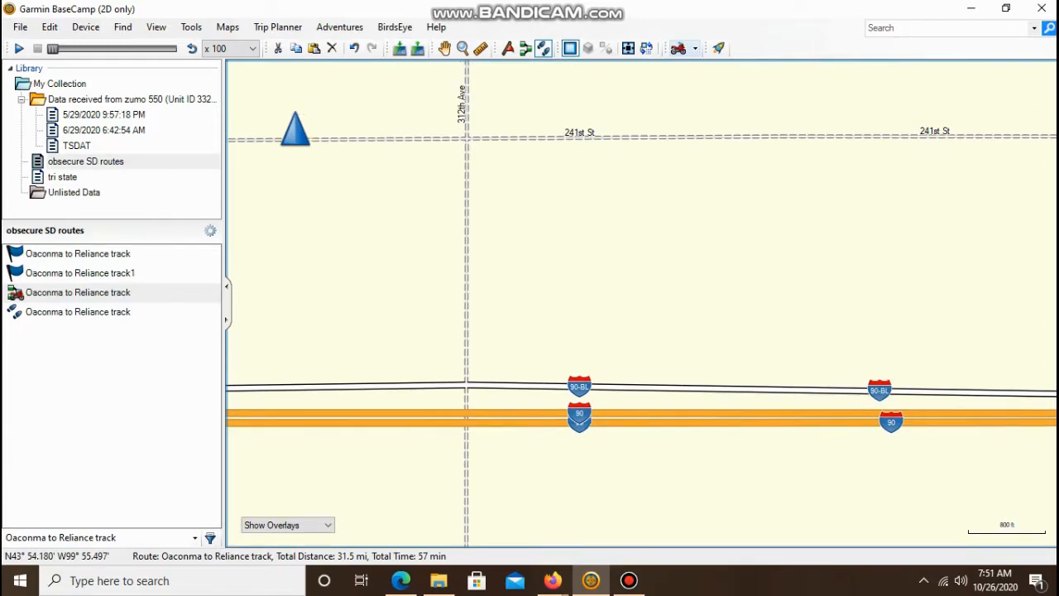
key("Up")
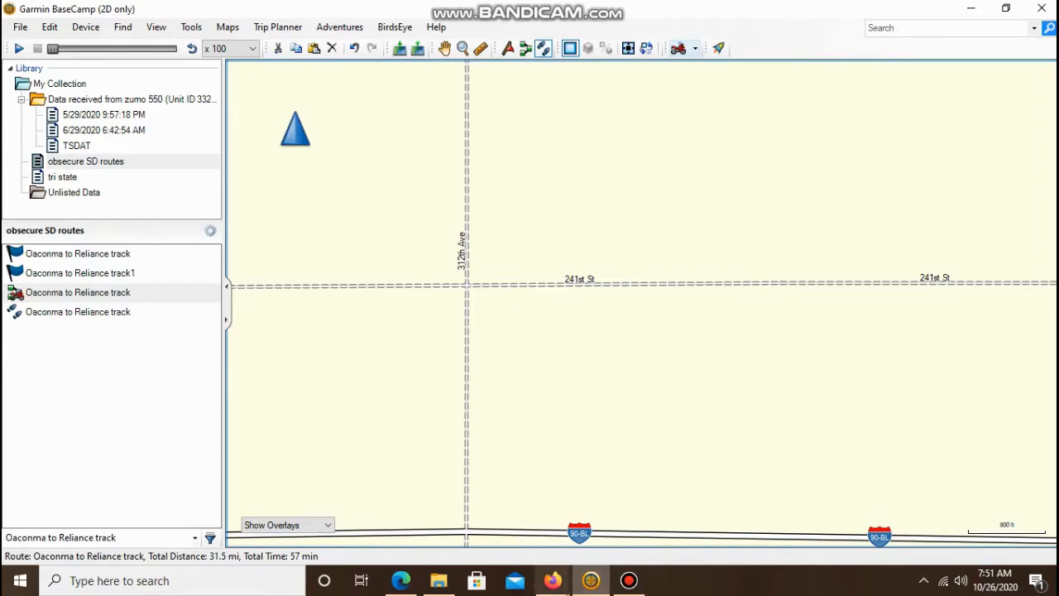
- Switch to Google Maps and inspect the satellite view of 245th St beside I-90, then return to BaseCamp
mouse_move(552, 580)
left_click(467, 508)
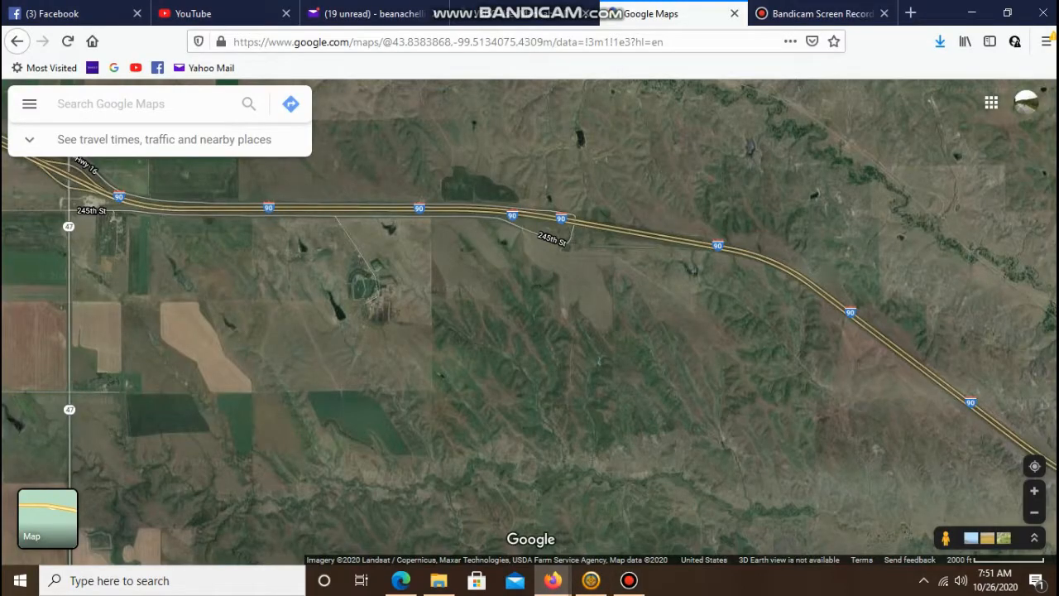
scroll(552, 207, "up", 2)
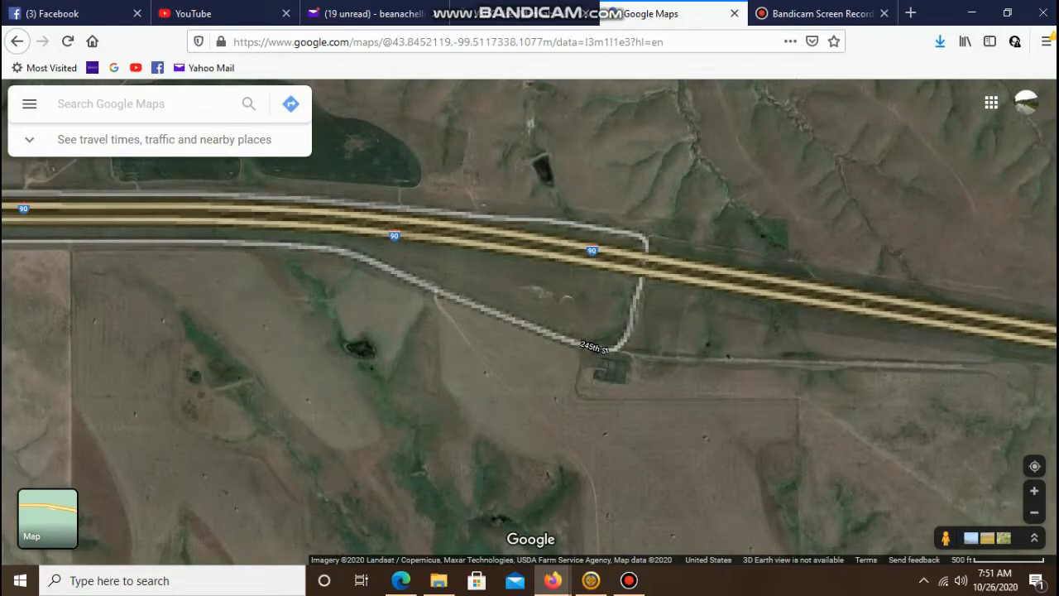
scroll(449, 333, "up", 1)
left_click_drag(449, 333, 372, 348)
left_click_drag(529, 290, 329, 391)
left_click_drag(838, 435, 423, 306)
scroll(545, 382, "down", 1)
scroll(541, 374, "down", 1)
left_click(591, 580)
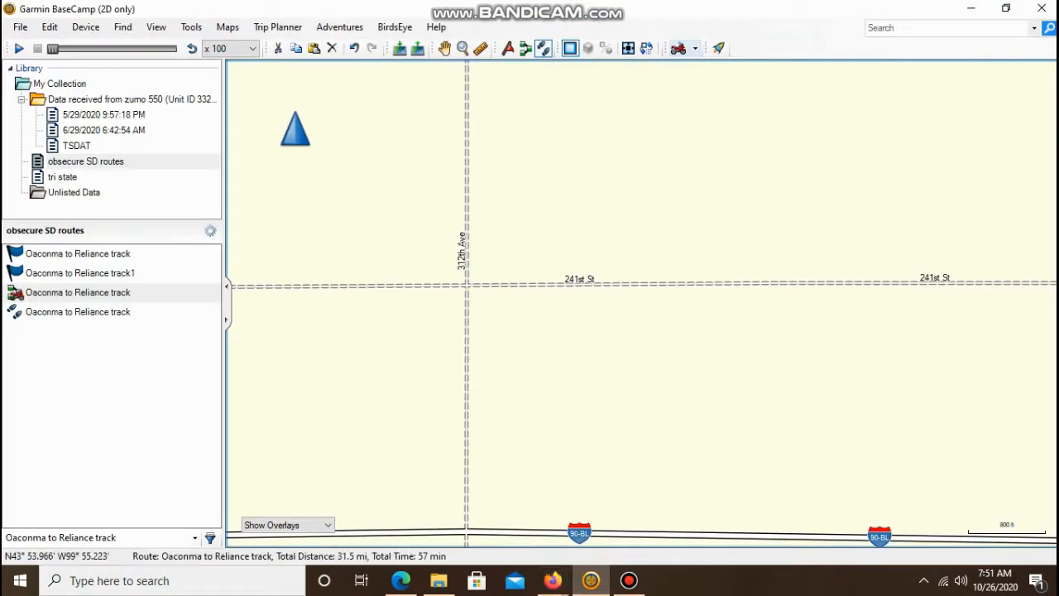
- Zoom out and back in along I-90 near Kennebec to examine Brakke Dam and its access road
scroll(590, 379, "down", 1)
scroll(707, 321, "down", 1)
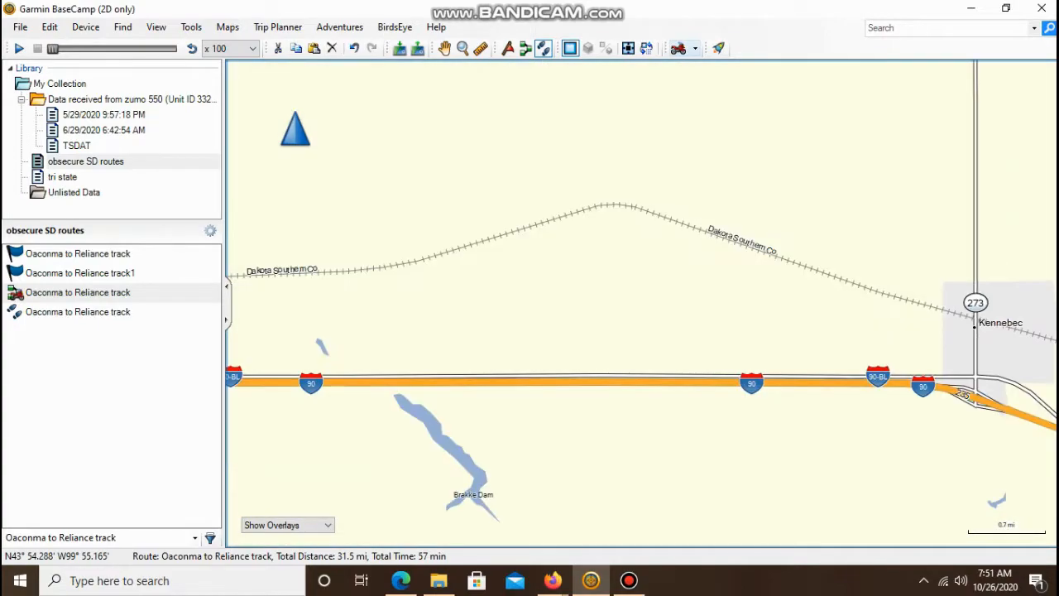
scroll(636, 360, "down", 2)
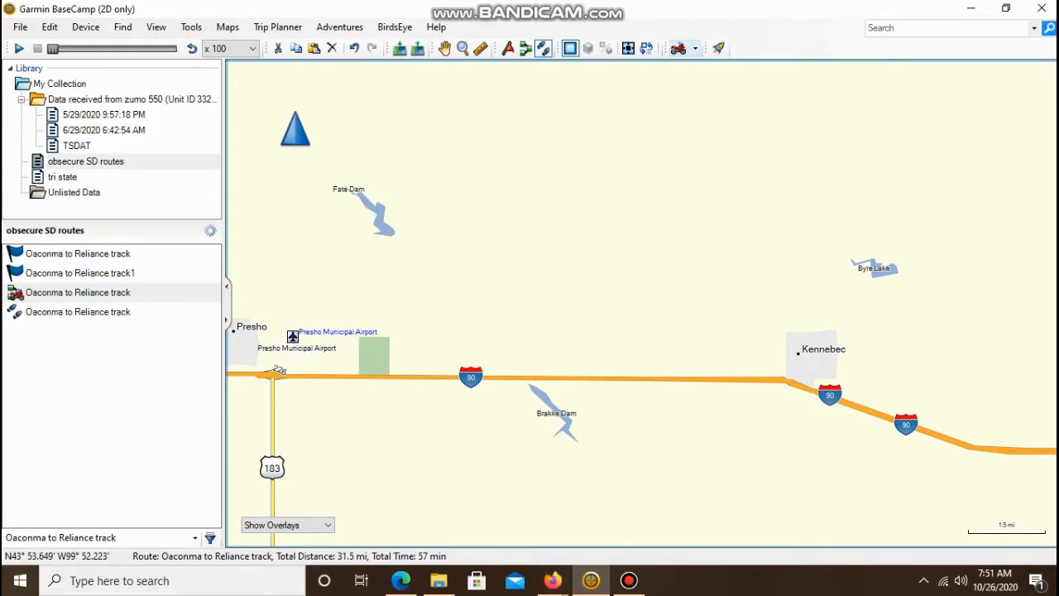
scroll(542, 364, "up", 2)
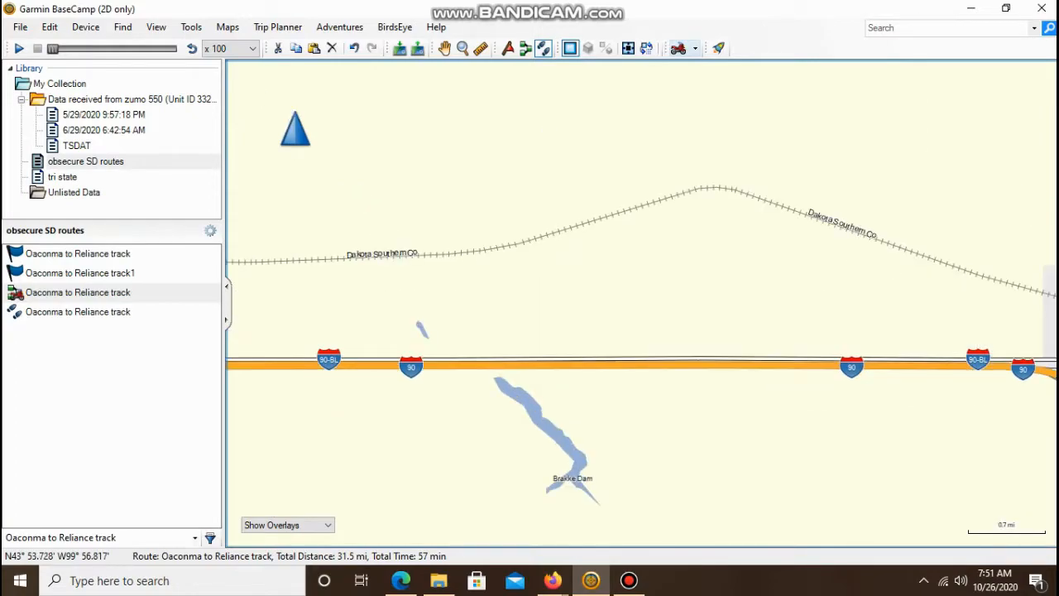
scroll(579, 364, "up", 1)
scroll(579, 364, "up", 1)
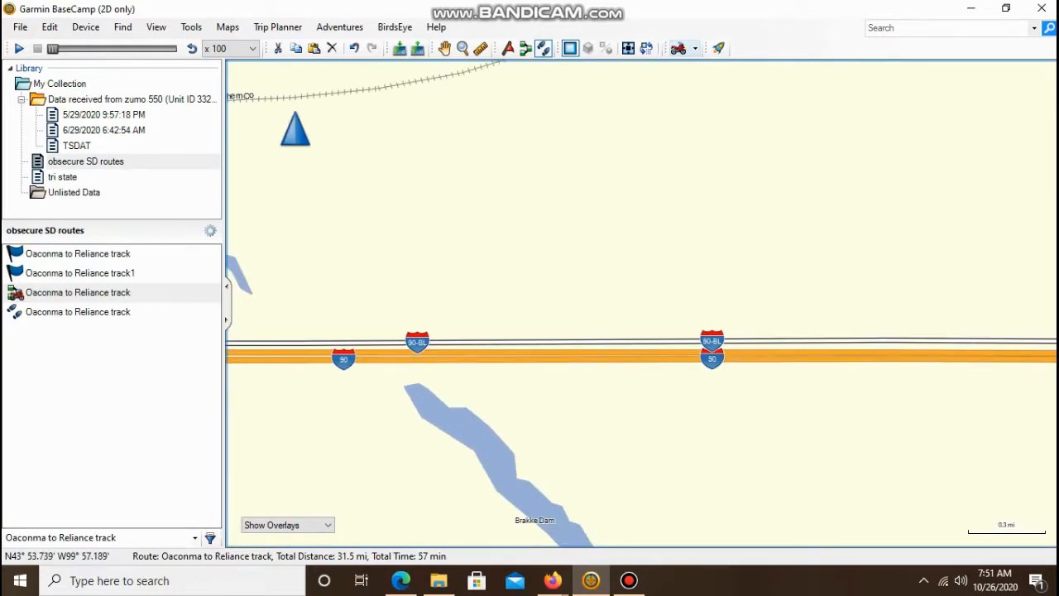
scroll(579, 364, "up", 1)
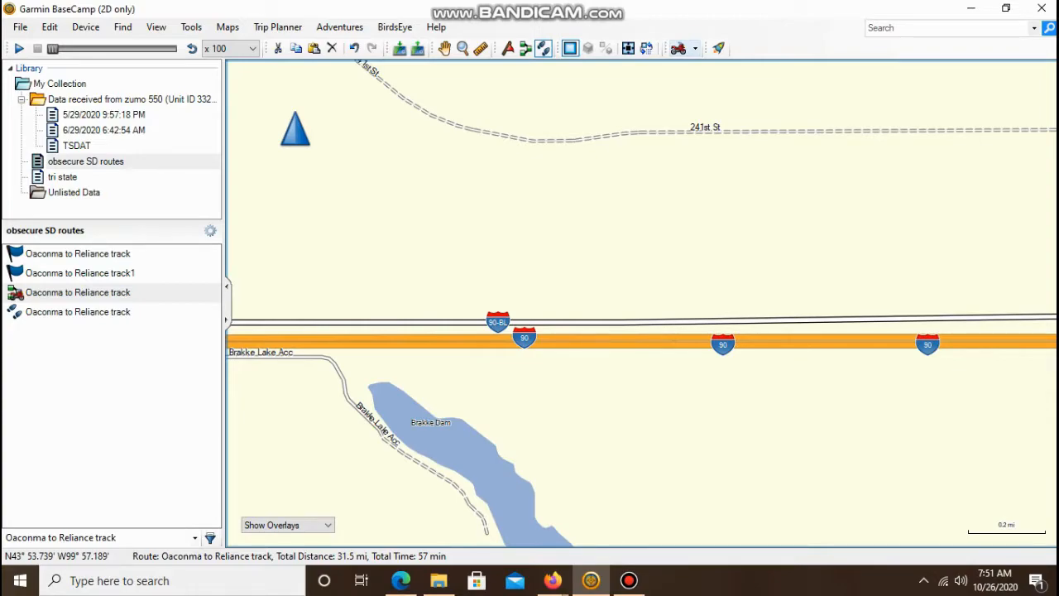
key("Left")
key("Left")
key("Left")
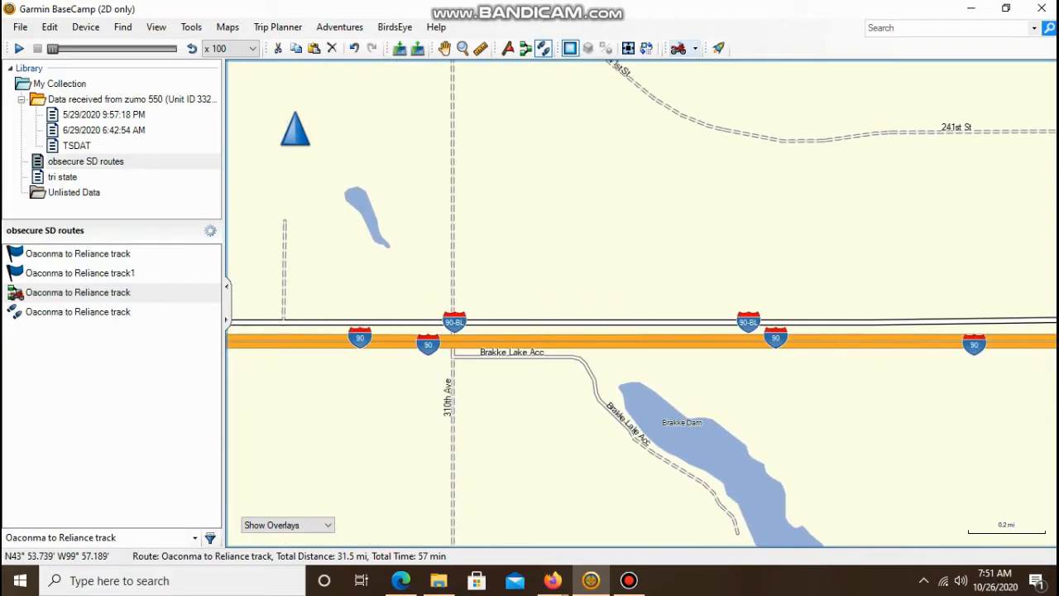
key("Right")
key("Right")
key("Right")
key("Right")
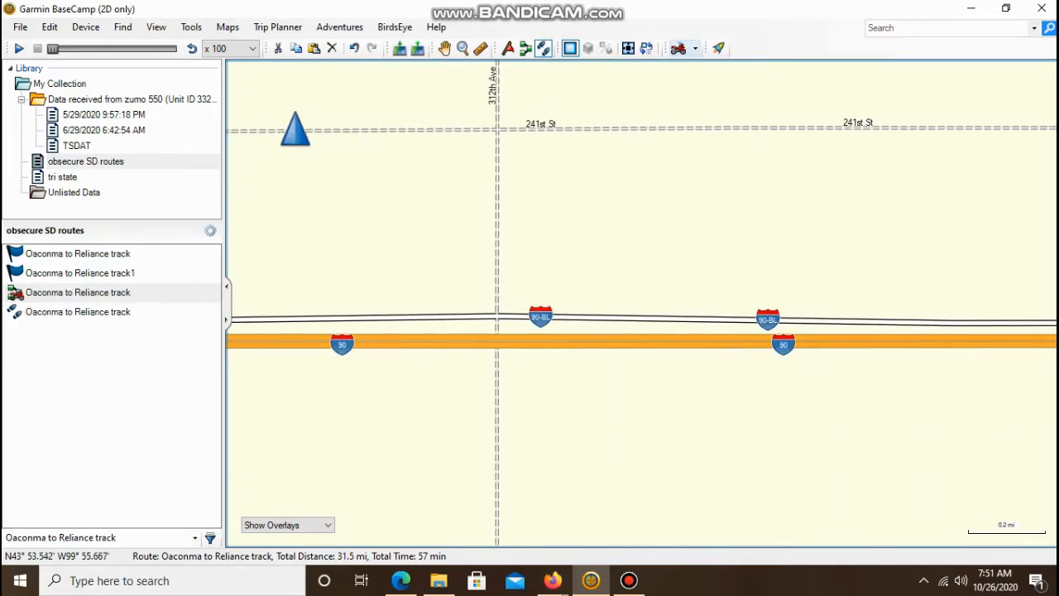
- Switch to Google Maps and follow the satellite view of I-90 west past Lyman to Kennebec
mouse_move(553, 580)
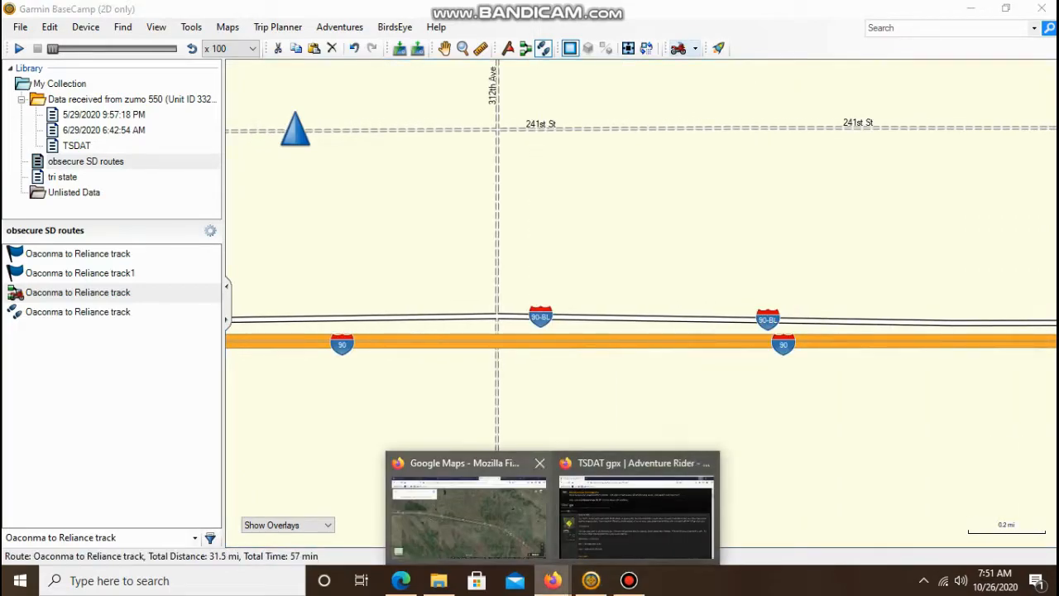
left_click(468, 508)
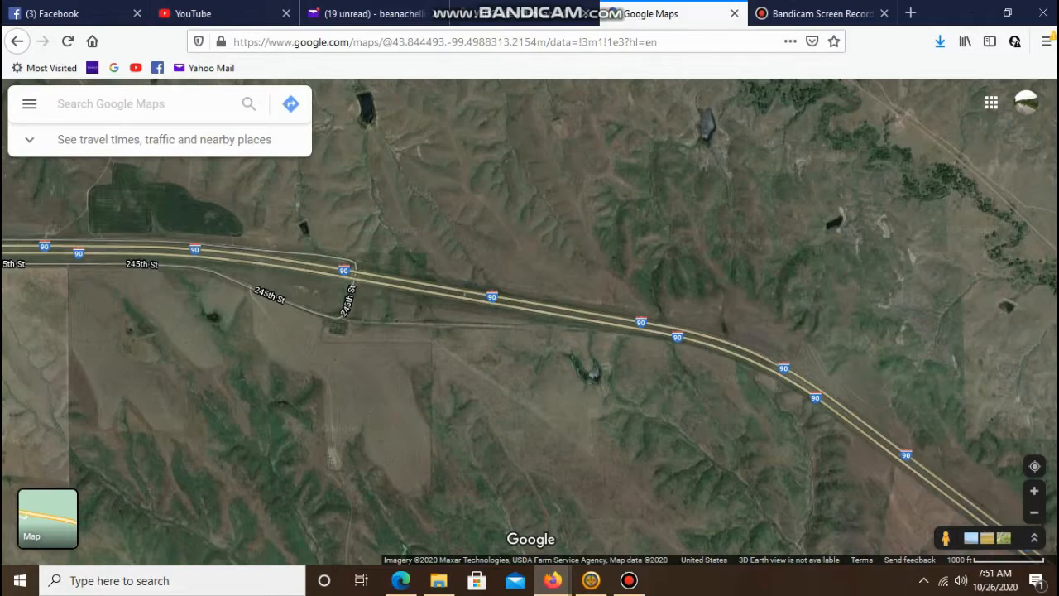
scroll(298, 328, "down", 3)
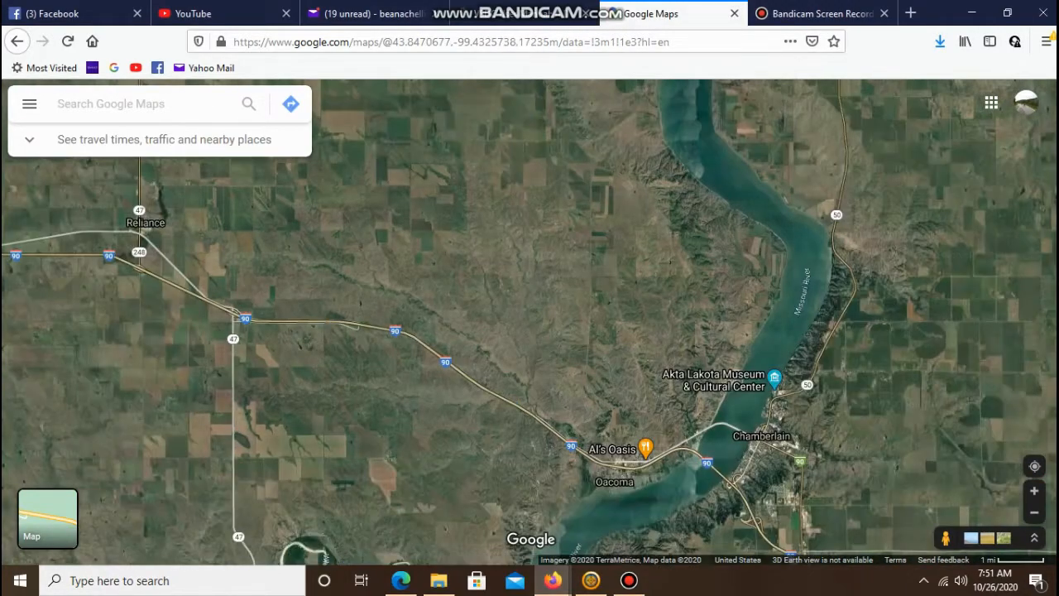
left_click_drag(297, 328, 385, 350)
scroll(458, 411, "up", 1)
left_click_drag(457, 411, 970, 483)
left_click_drag(529, 331, 663, 324)
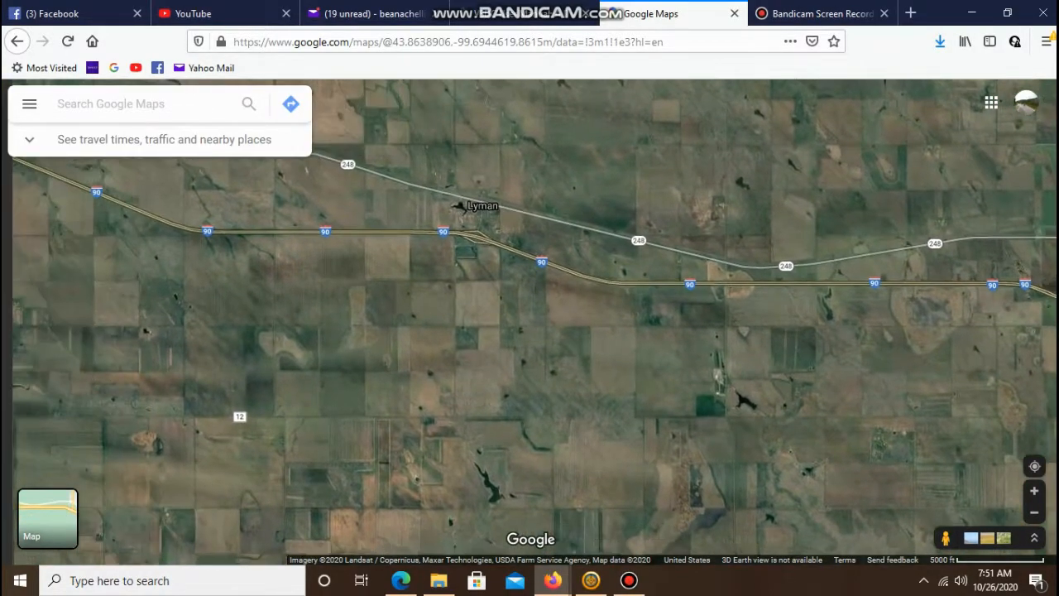
scroll(676, 396, "down", 1)
left_click_drag(676, 395, 879, 436)
scroll(497, 294, "up", 2)
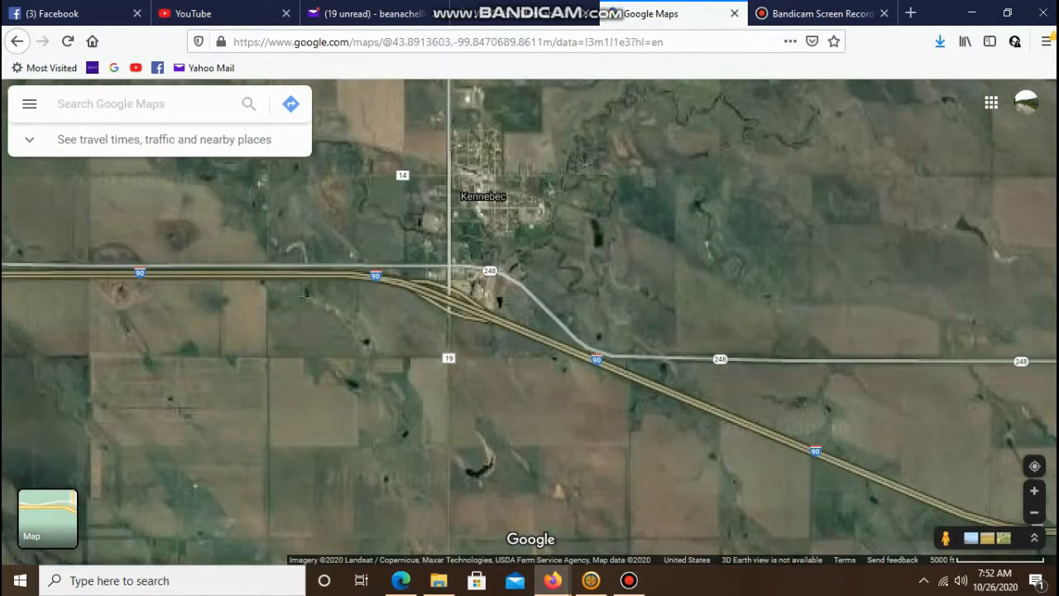
scroll(416, 291, "up", 1)
left_click_drag(416, 291, 687, 371)
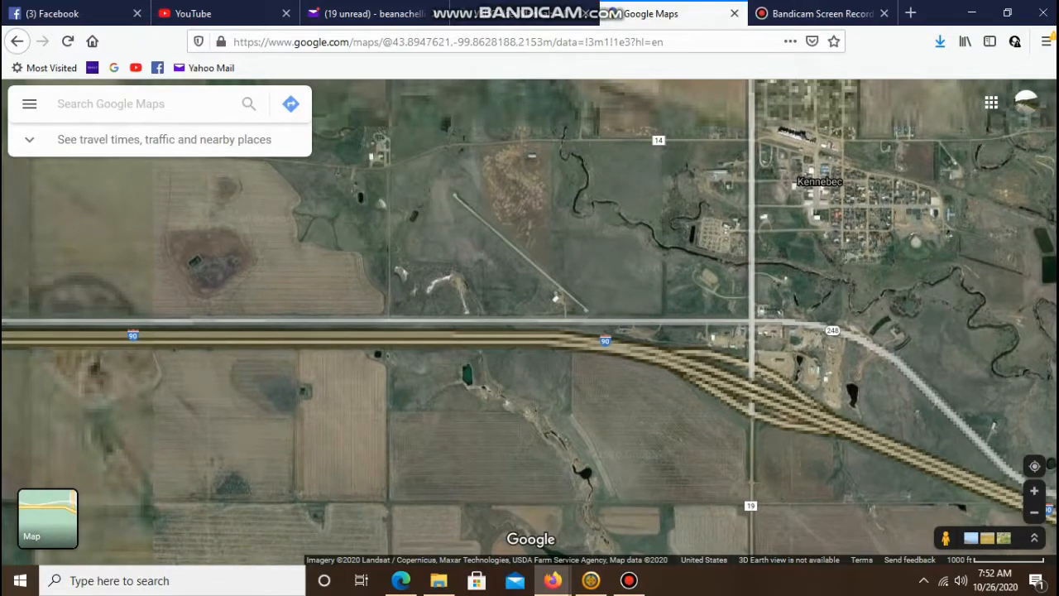
scroll(335, 410, "up", 1)
left_click_drag(335, 410, 580, 365)
- Zoom in on the satellite imagery where Highway 23 crosses I-90 and Highway 248 to inspect the overpass
key("Left")
key("Left")
key("Left")
key("Left")
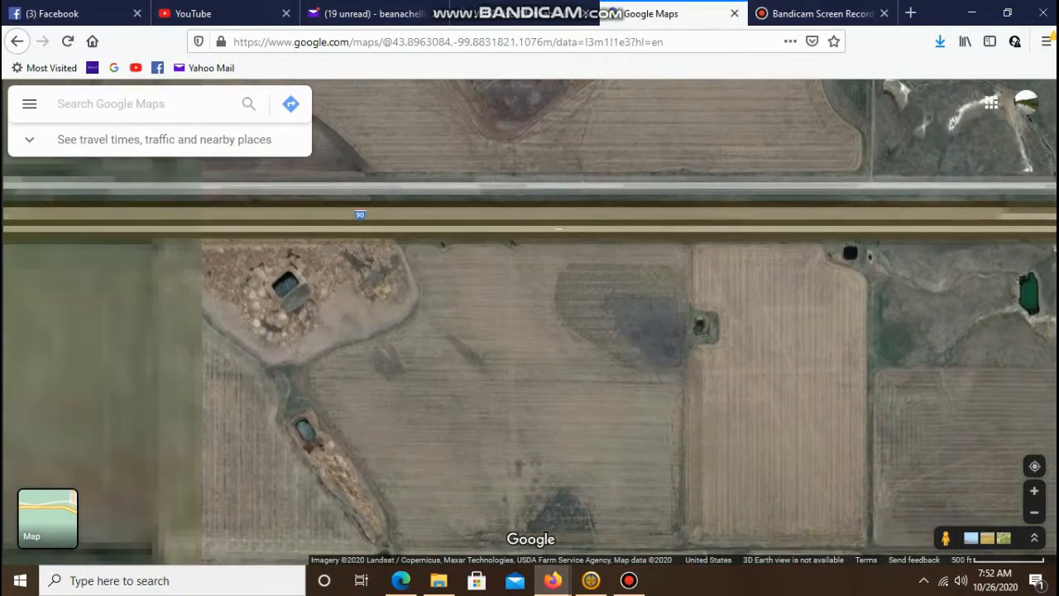
key("minus")
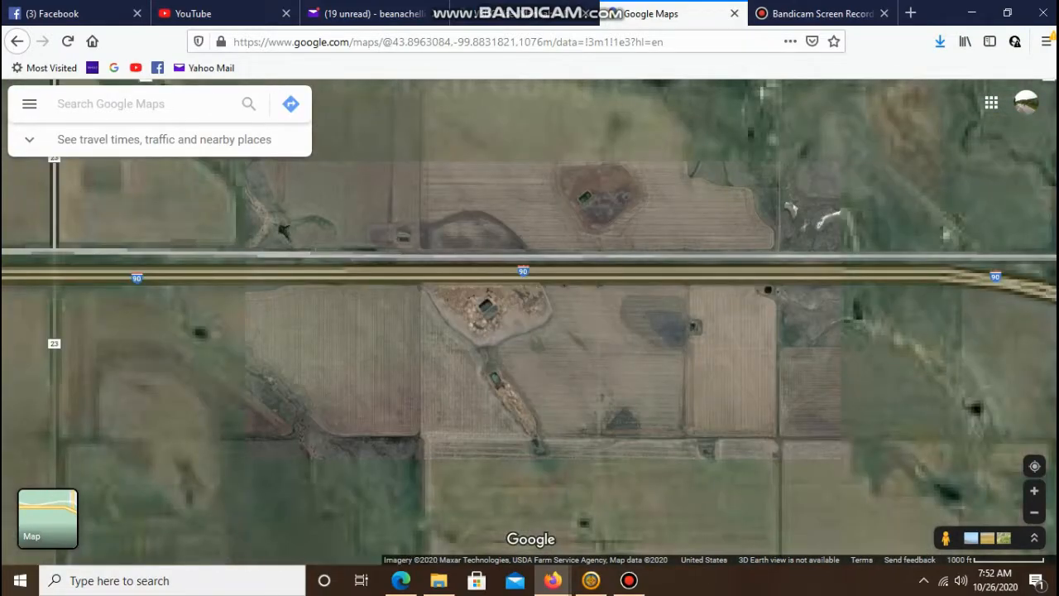
key("Left")
key("Left")
key("Left")
key("Left")
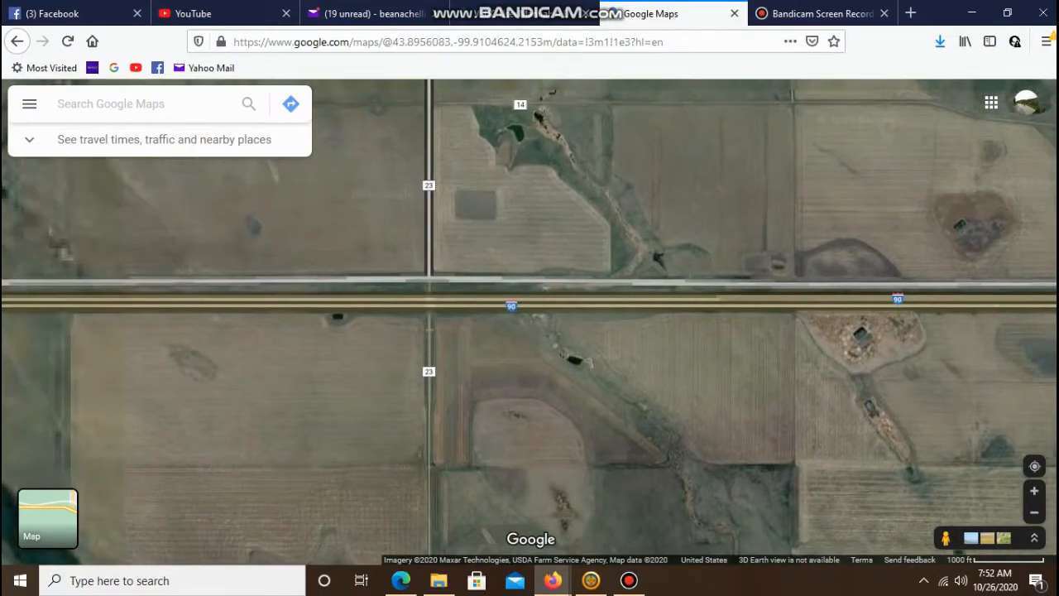
key("plus")
key("Left")
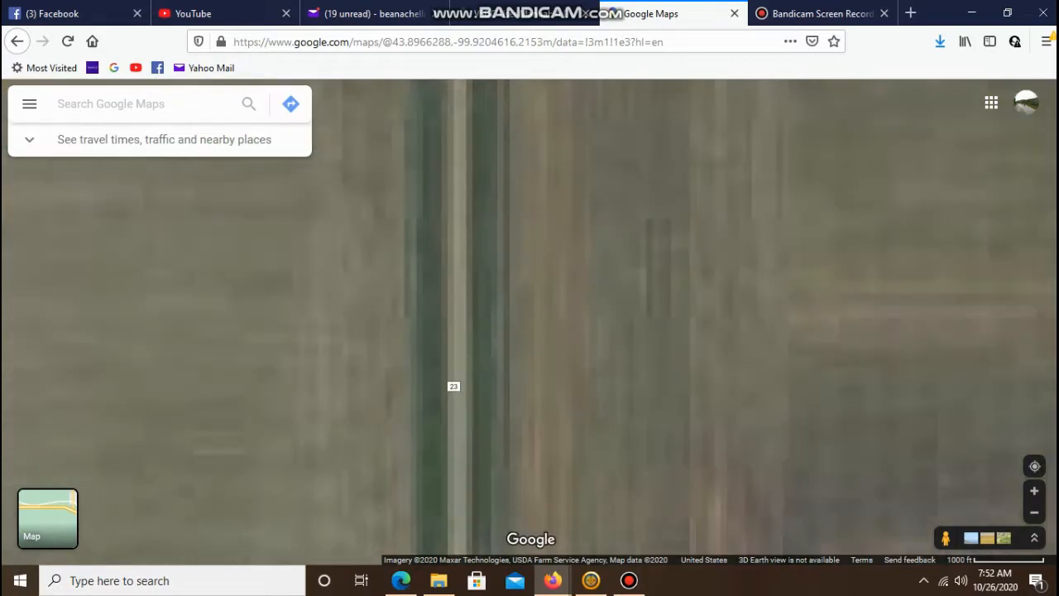
key("plus")
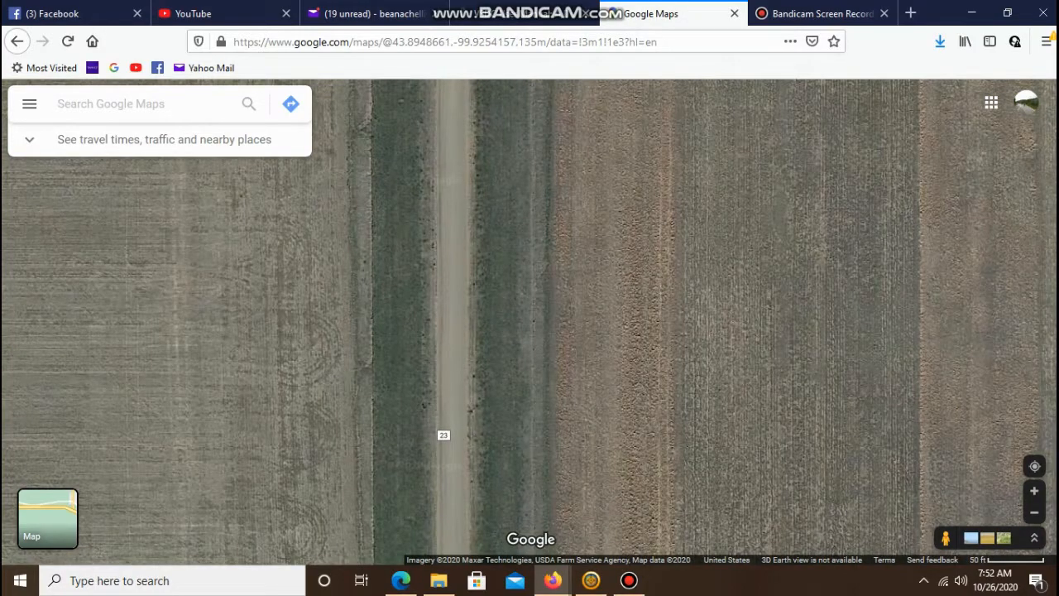
key("minus")
key("minus")
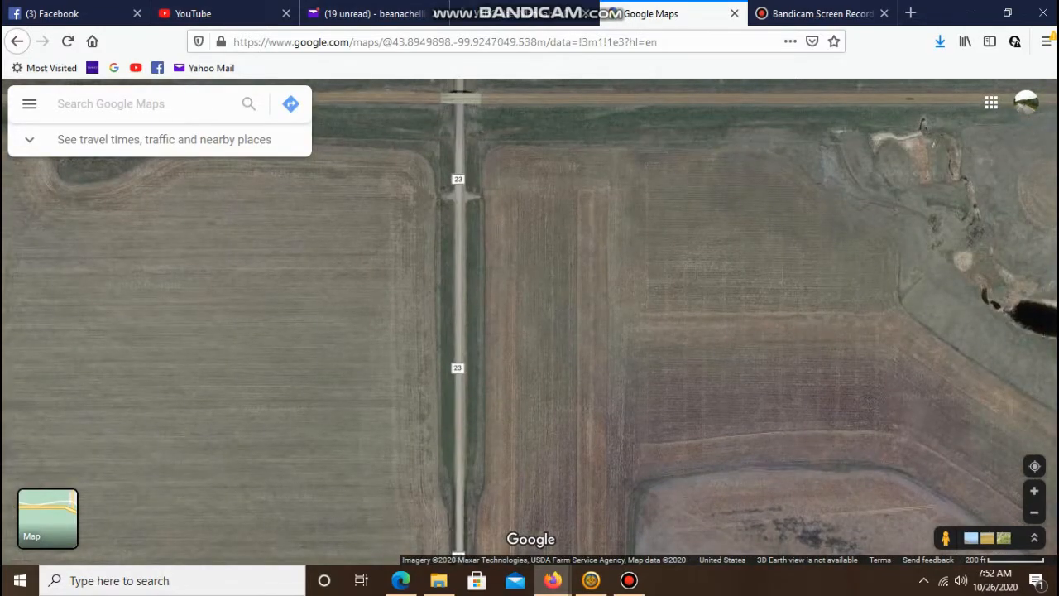
key("Up")
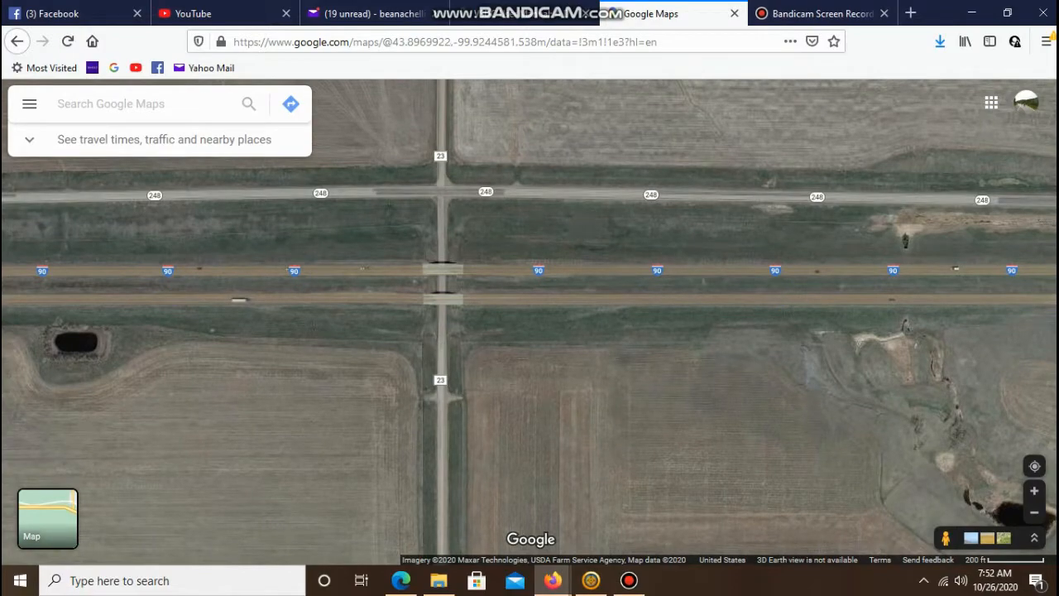
key("Up")
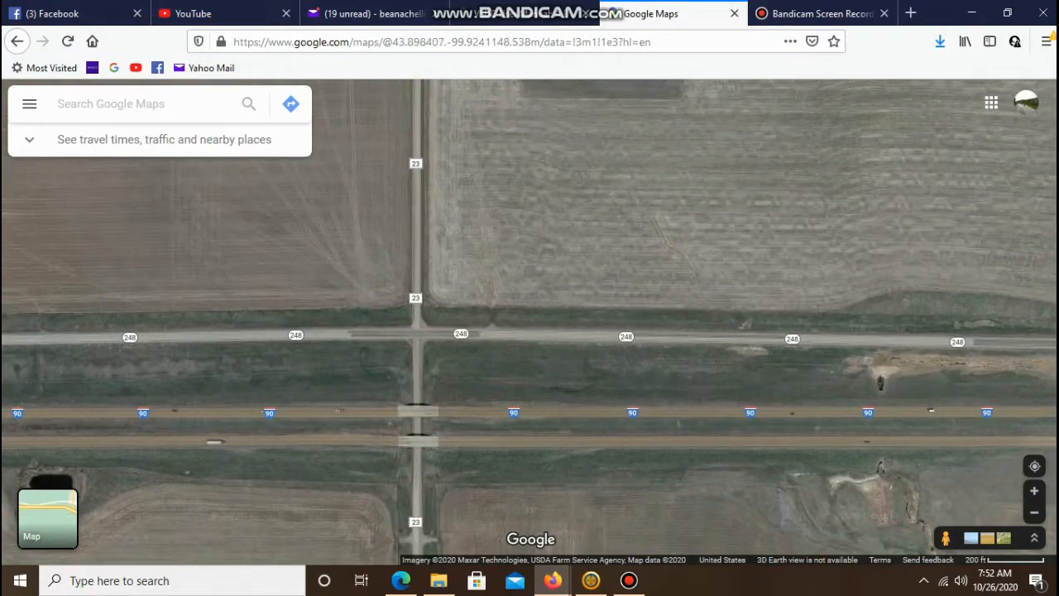
key("Up")
key("Down")
key("Down")
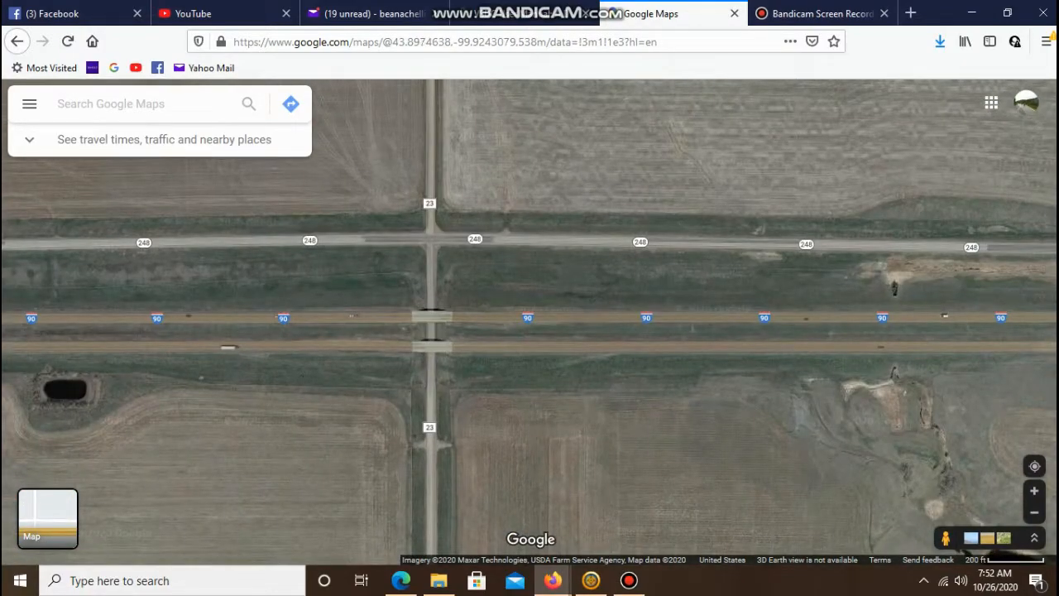
key("plus")
key("plus")
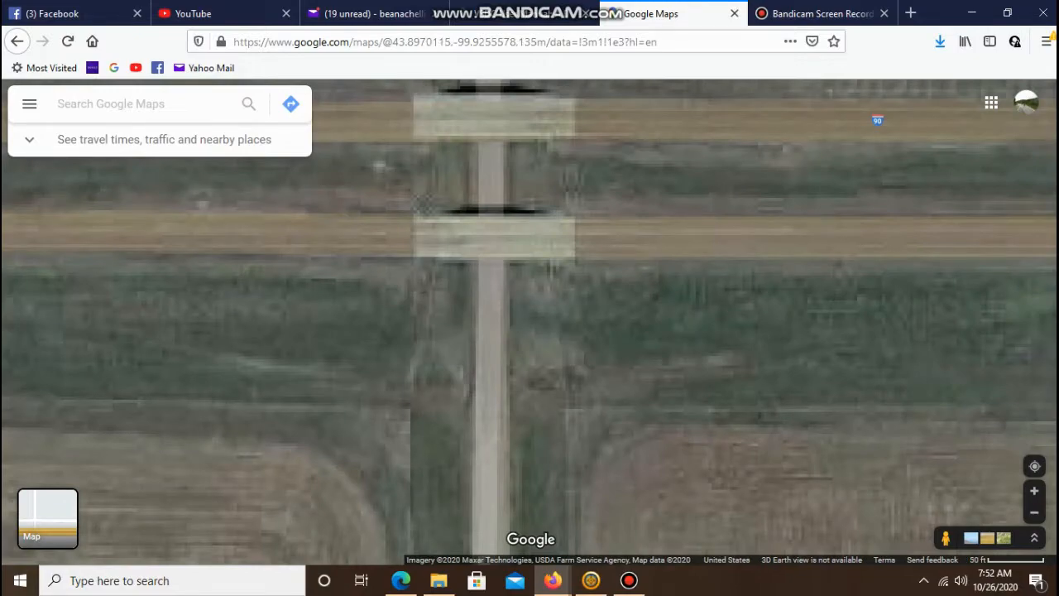
key("Up")
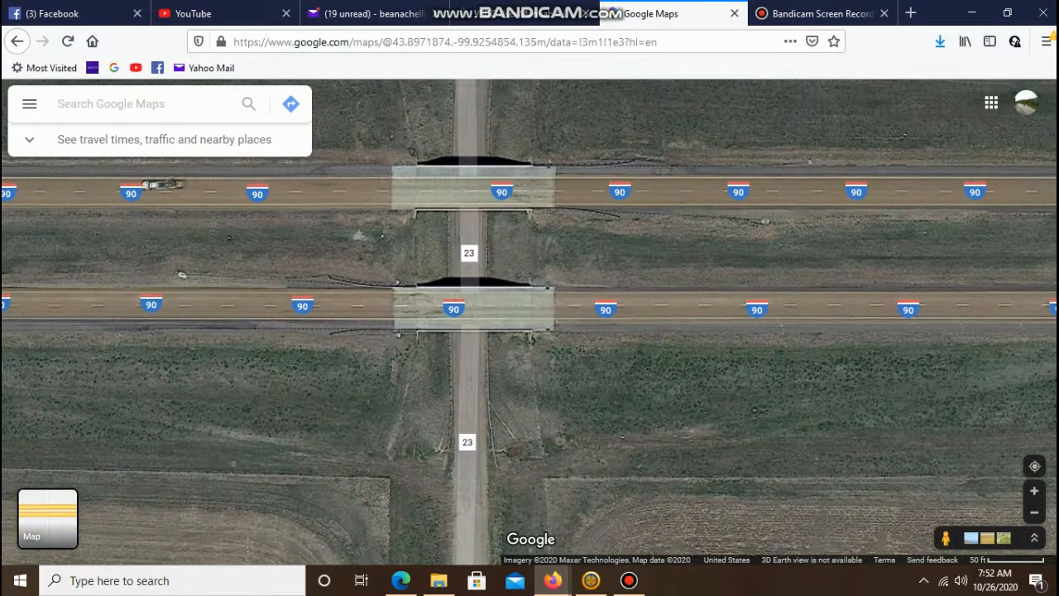
key("Down")
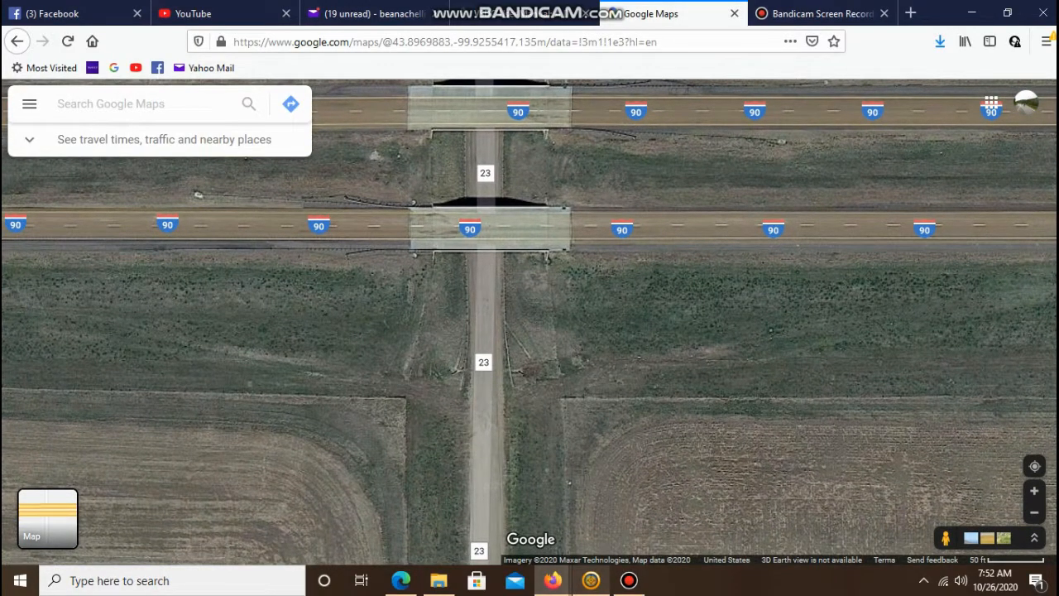
- Return to BaseCamp and draw a new track from I-90 south along 312th Ave to 245th St
left_click(590, 580)
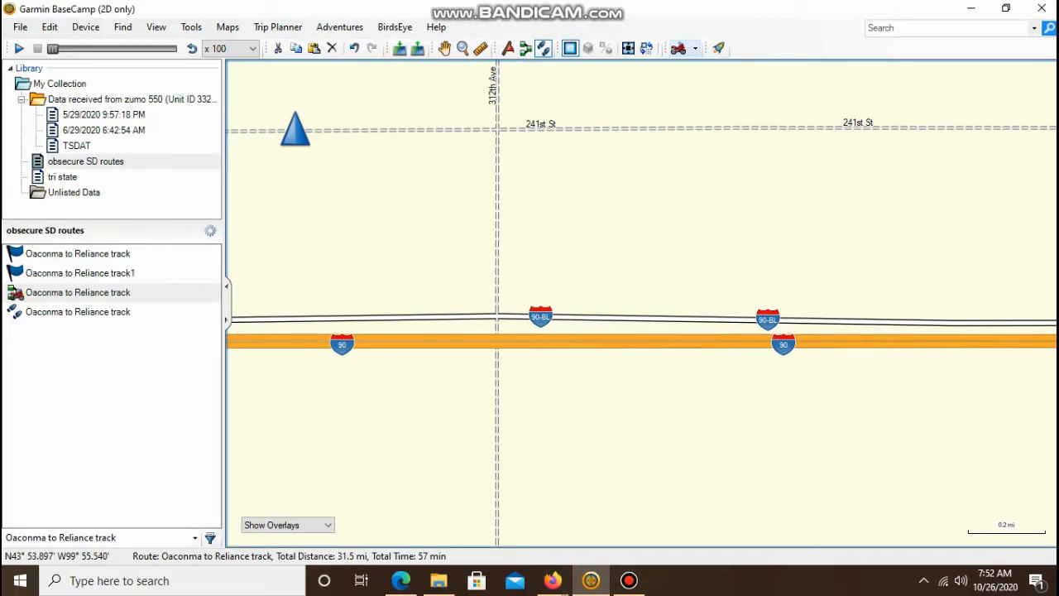
left_click(497, 318)
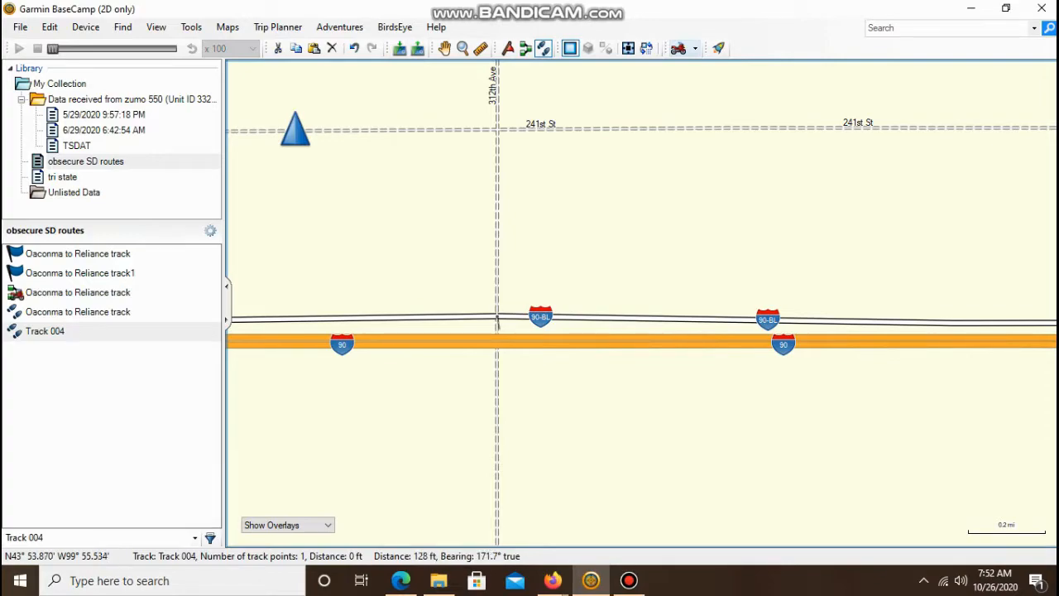
key("Down")
key("Down")
key("Down")
key("Down")
key("Down")
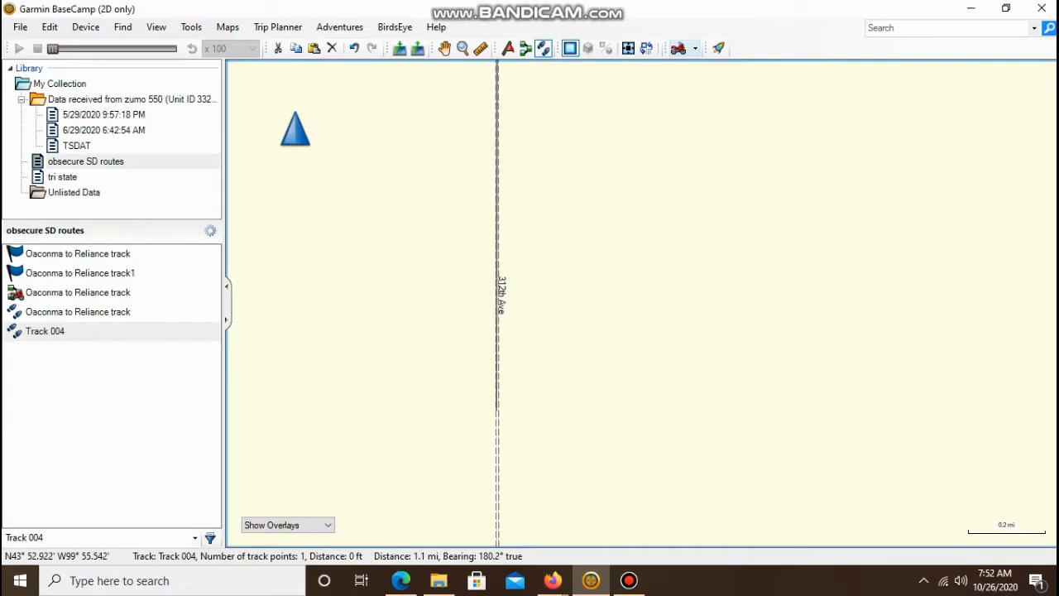
left_click(497, 410)
key("Down")
key("Down")
key("Down")
left_click(497, 418)
key("Down")
key("Down")
key("Down")
key("Down")
key("Down")
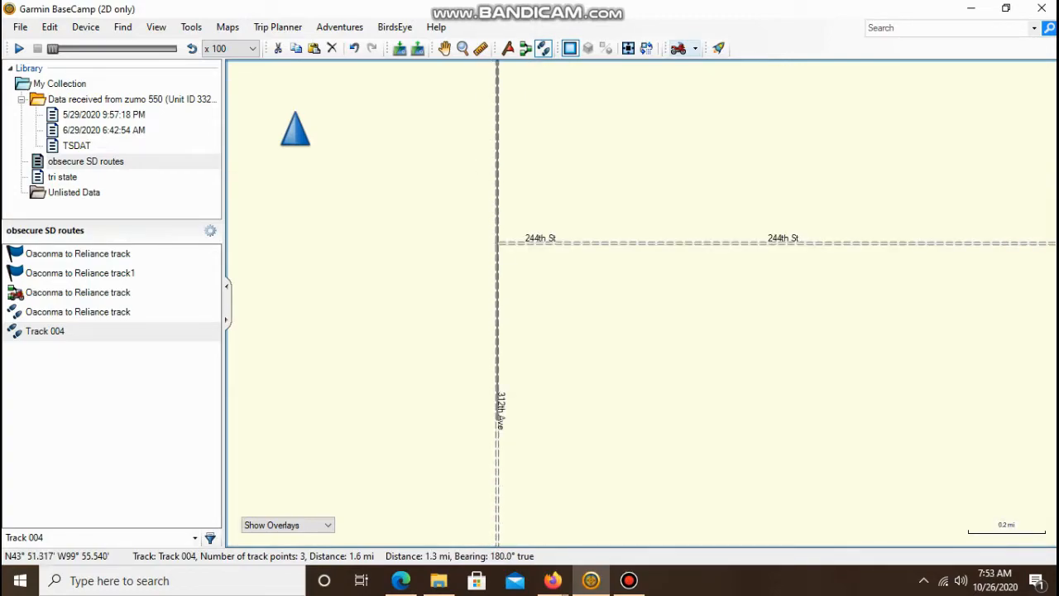
left_click(497, 395)
key("Down")
key("Down")
key("Down")
key("Down")
key("Down")
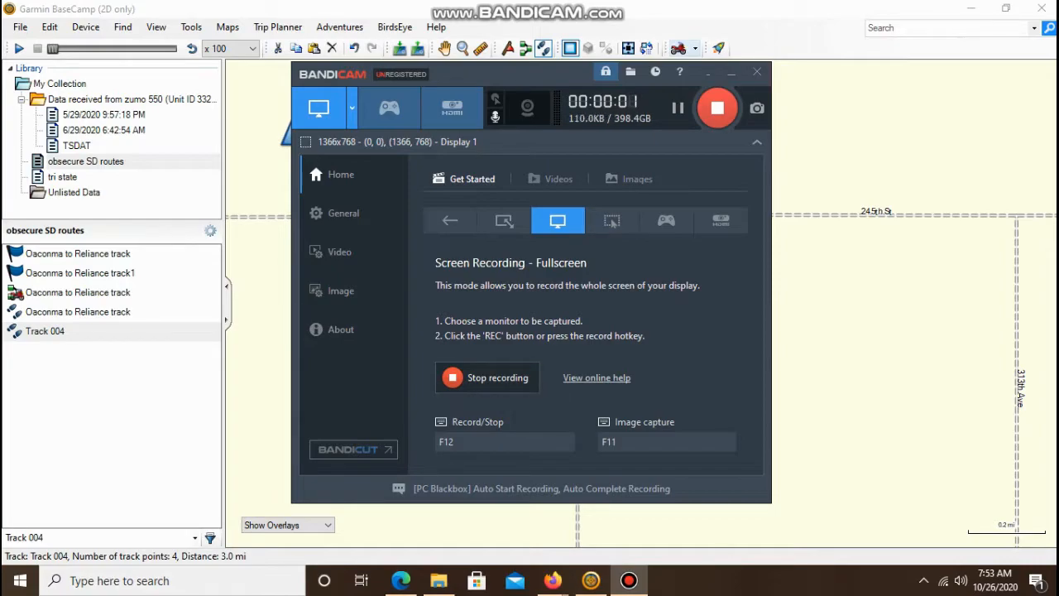
left_click(730, 72)
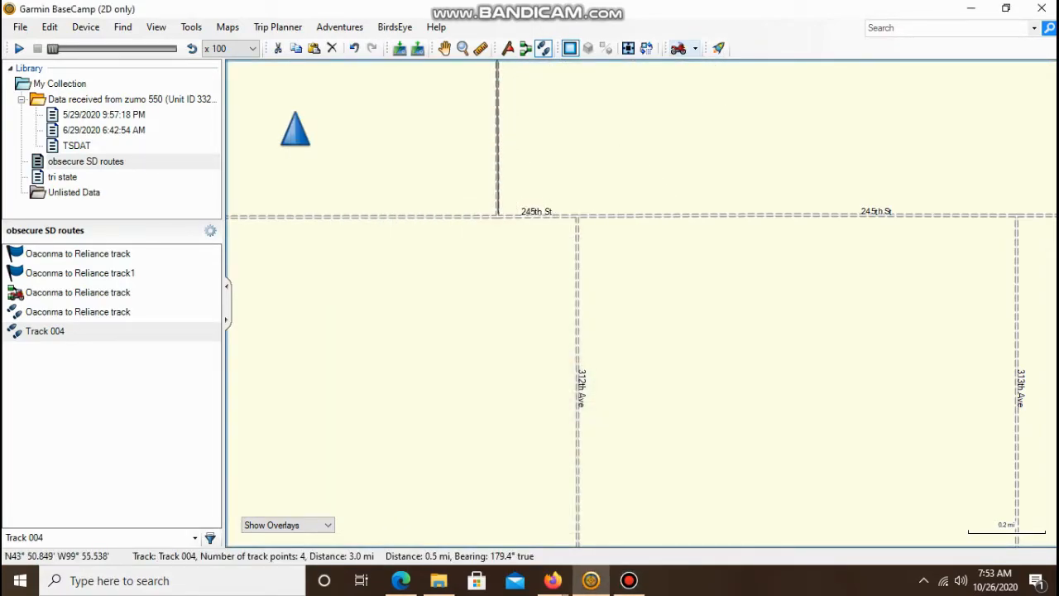
left_click(497, 216)
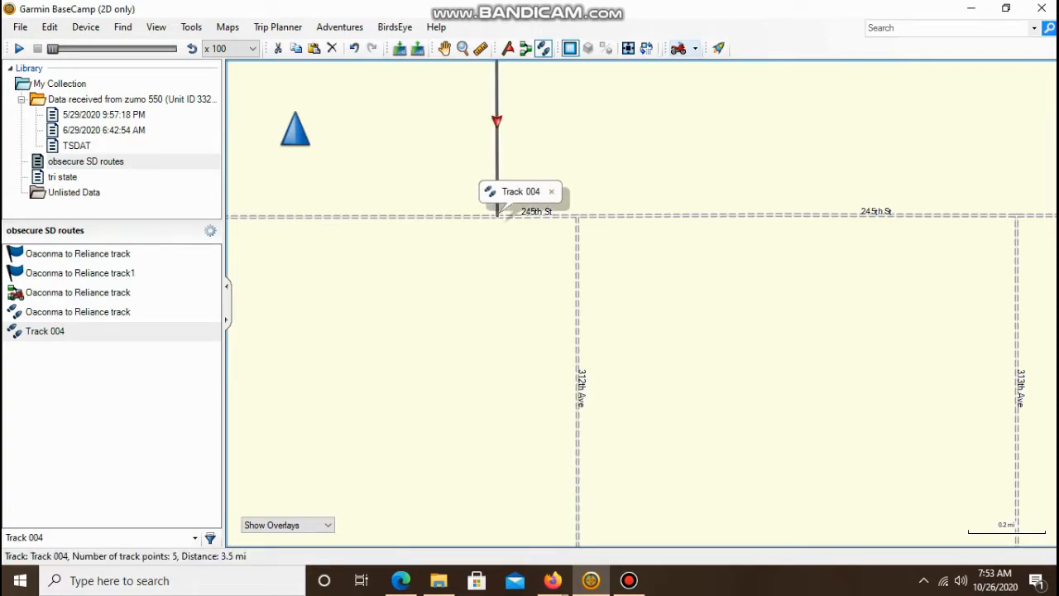
- Pan the BaseCamp map west and south along 245th St, 309th Ave and 251st St to examine the back roads
key("Left")
key("Left")
key("Left")
key("Left")
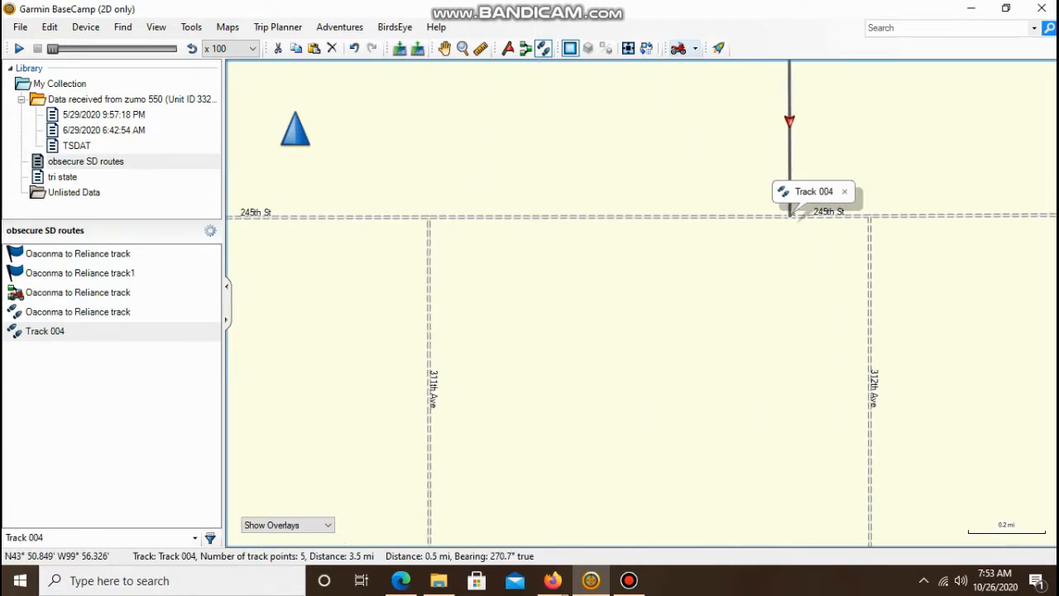
key("Left")
key("Left")
key("Left")
key("Left")
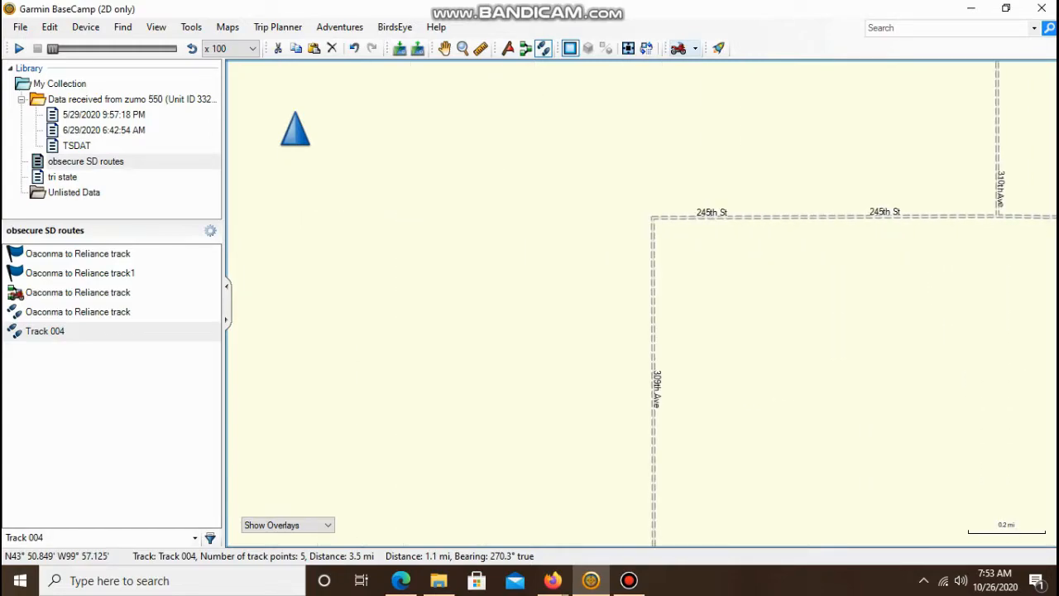
key("Left")
key("Left")
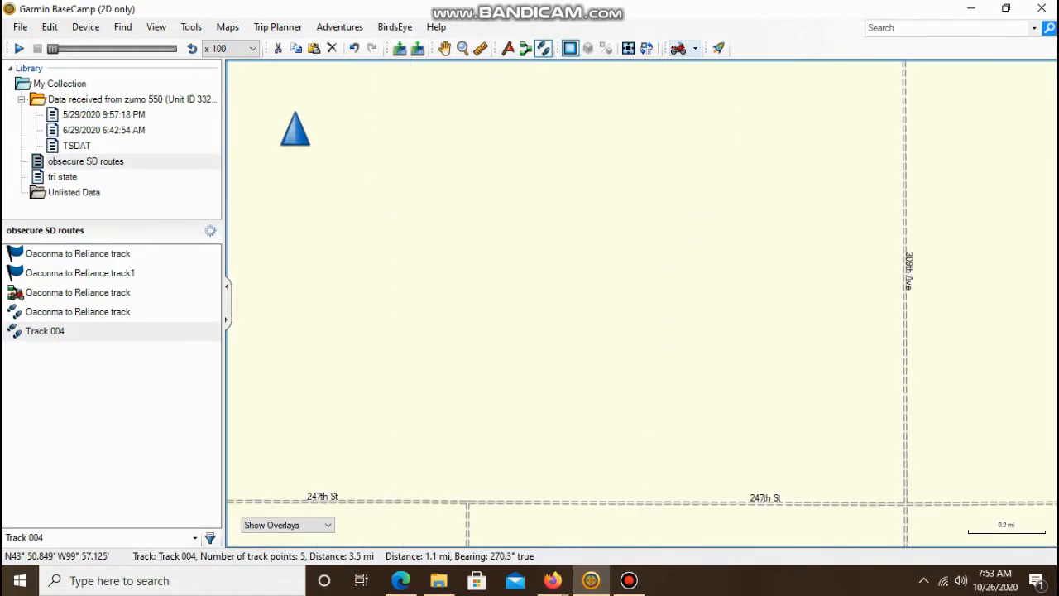
key("Down")
key("Down")
key("Down")
key("Down")
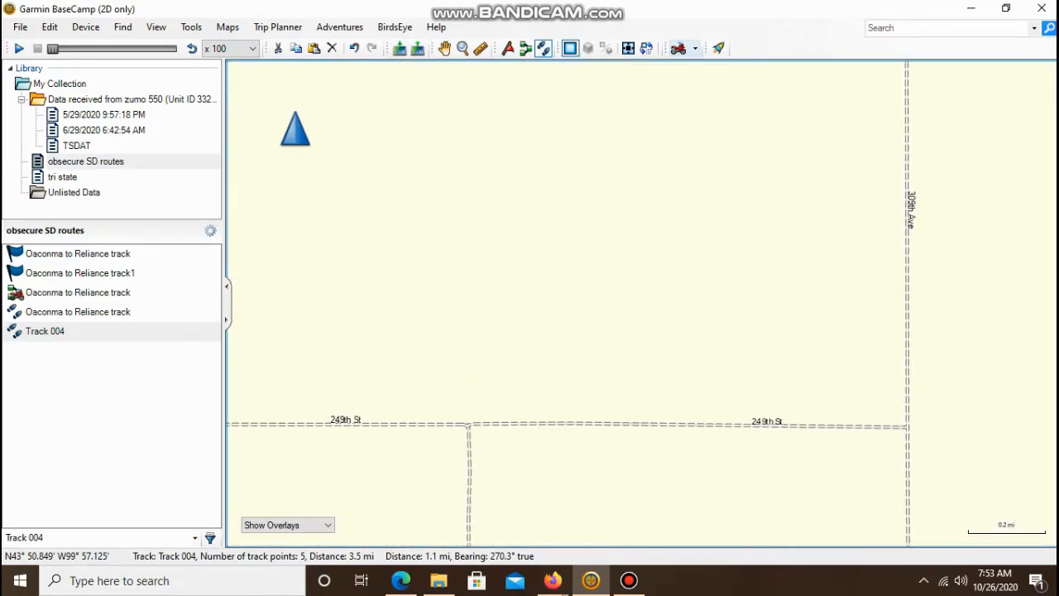
key("Down")
key("Down")
key("Down")
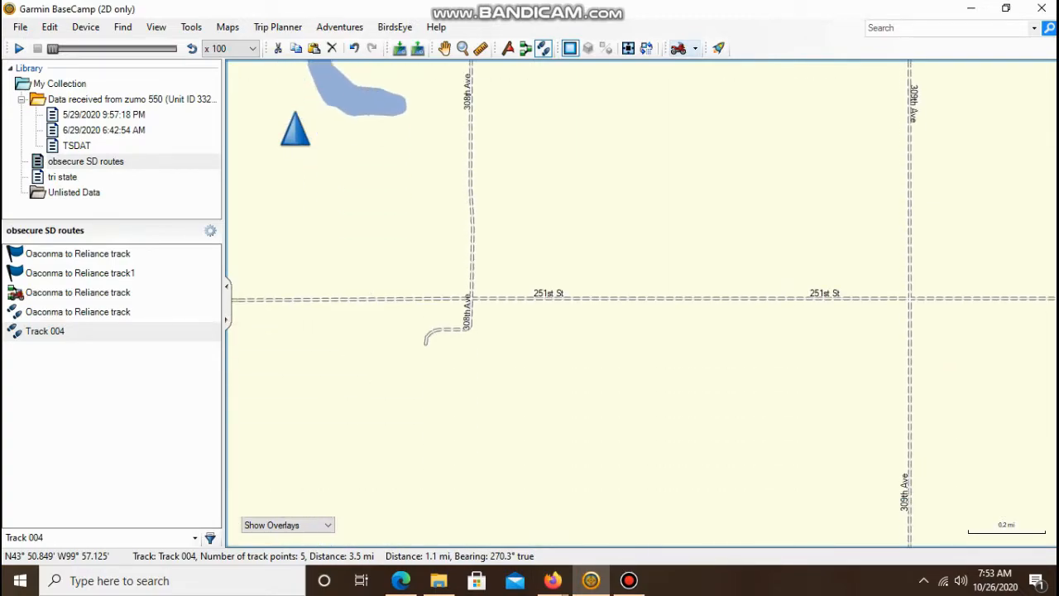
key("Right")
key("Right")
key("Right")
key("Right")
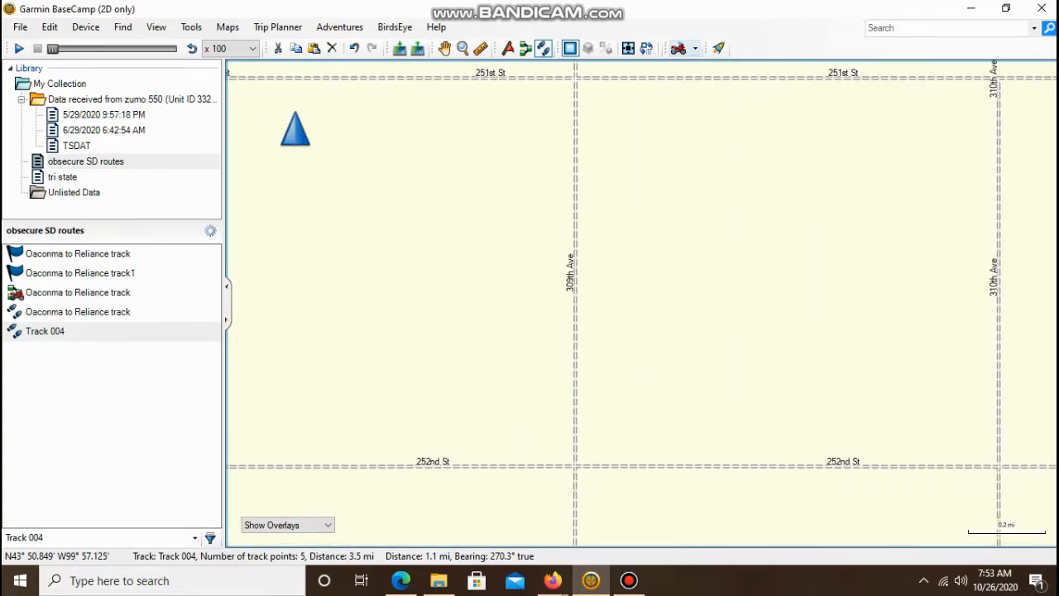
key("Down")
key("Down")
key("Down")
key("Down")
key("Down")
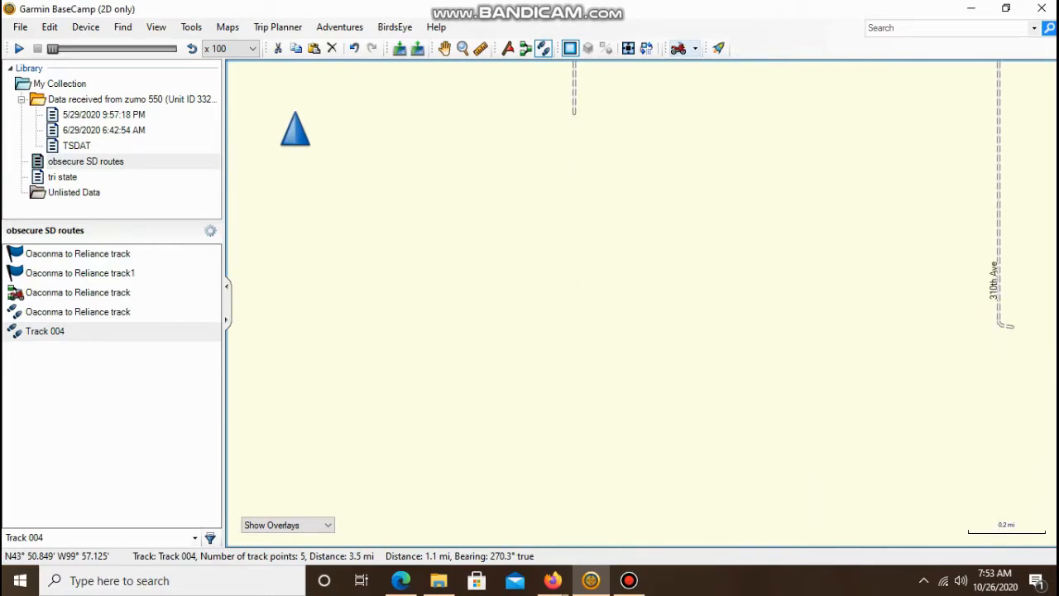
key("Up")
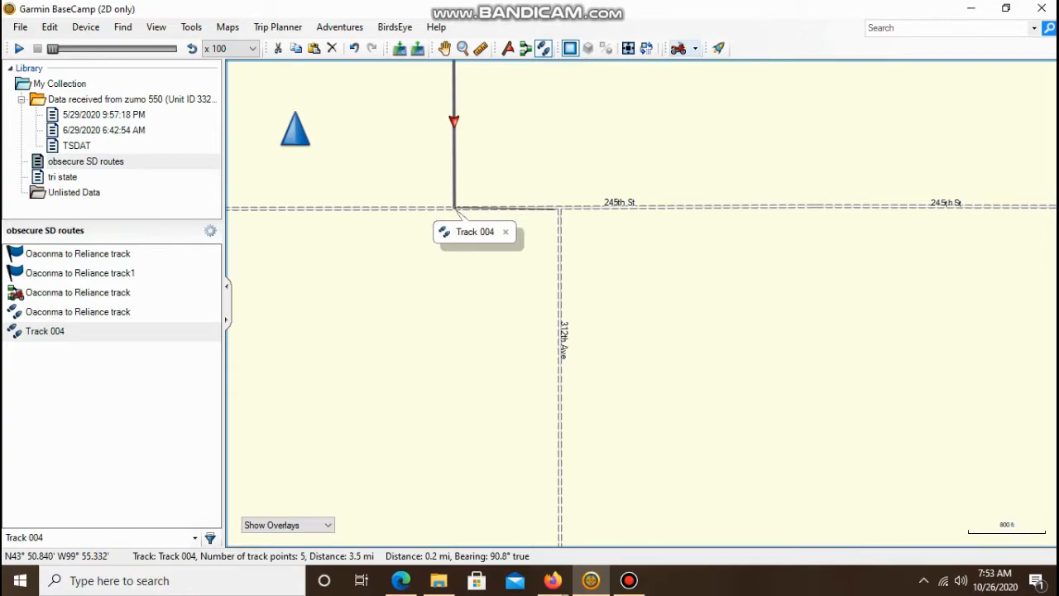
- Extend Track 004 with points at 245th St and further south along 312th Ave
left_click(560, 208)
key("Down")
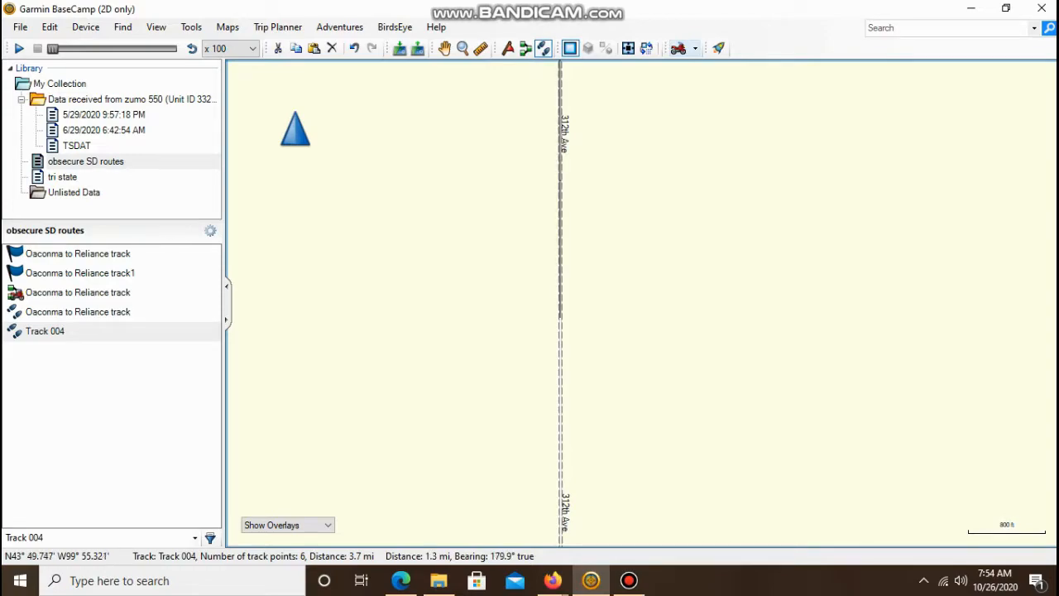
left_click(560, 319)
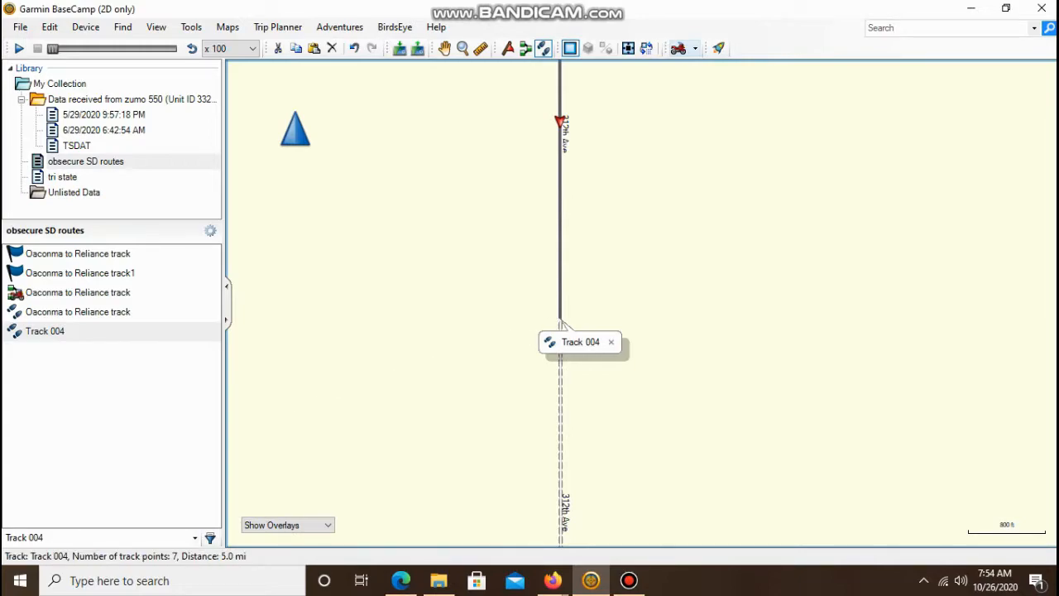
- Create a route from the selected Track 004
left_click(45, 331)
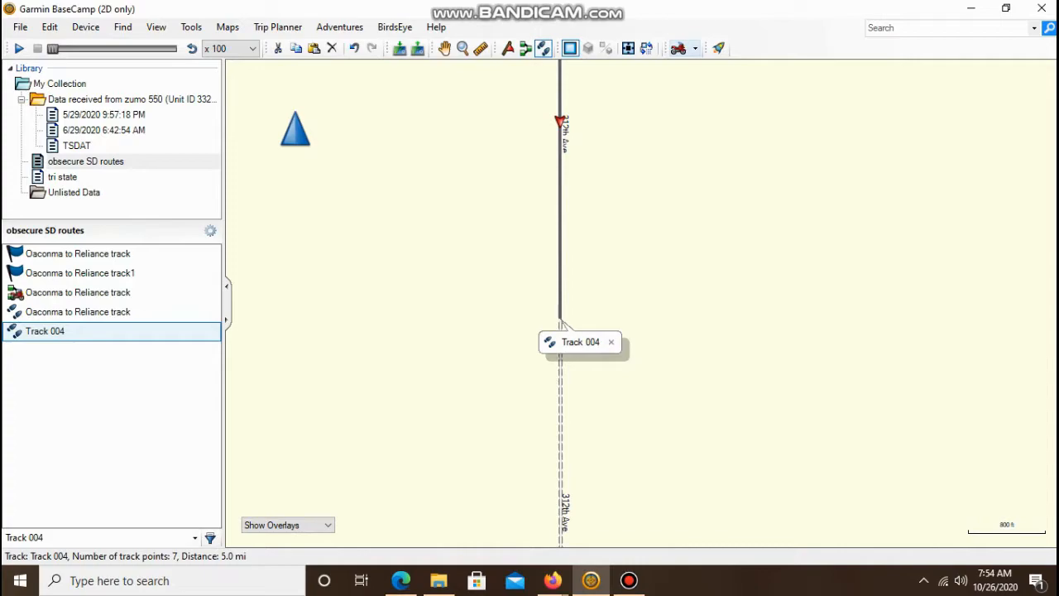
right_click(45, 331)
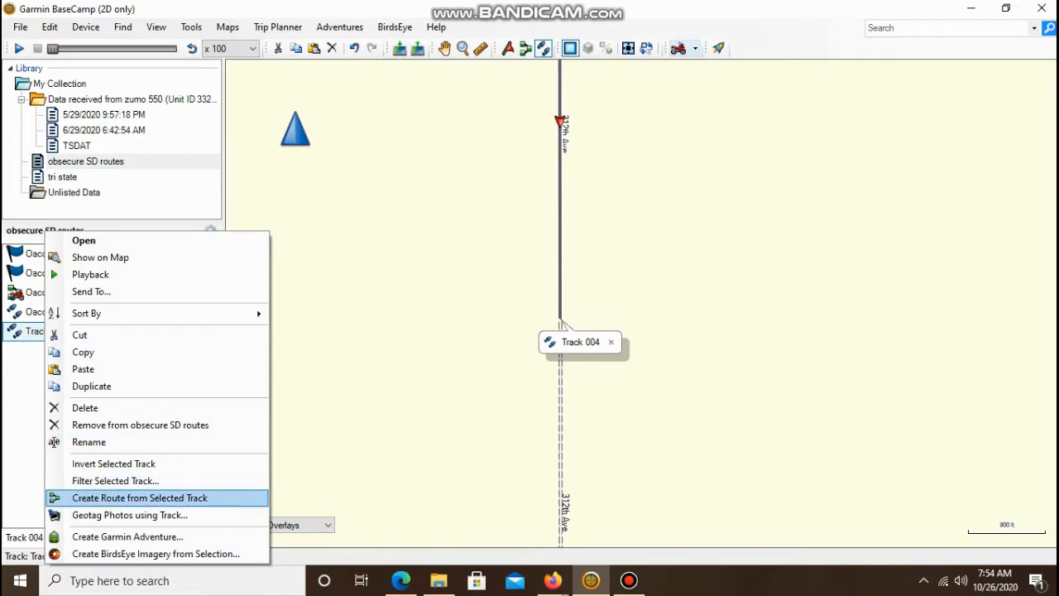
left_click(124, 497)
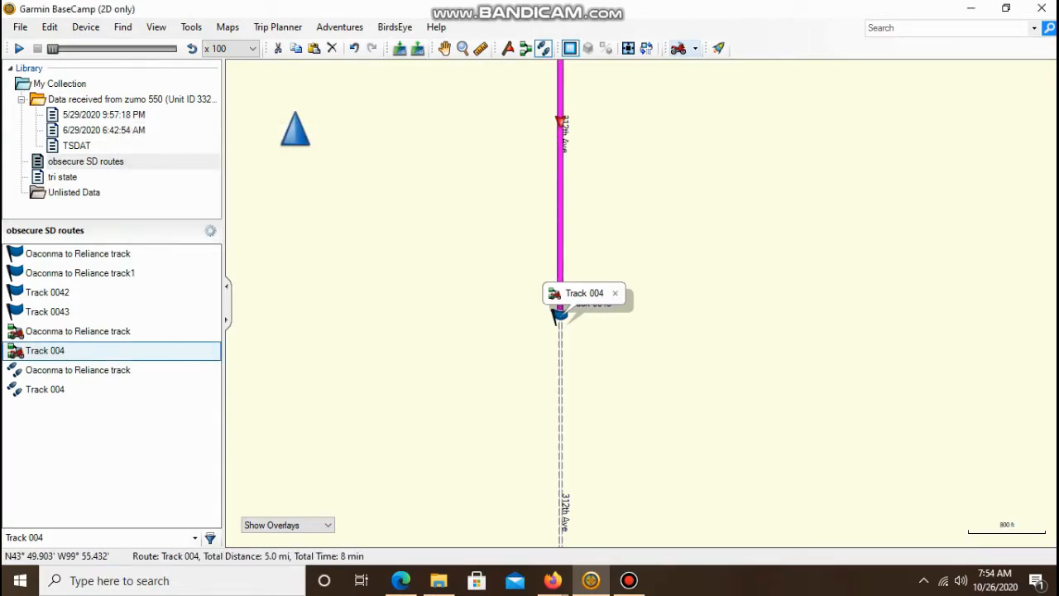
- Undo the stray Track 005 that appeared near Kennebec Lake
scroll(497, 232, "down", 3)
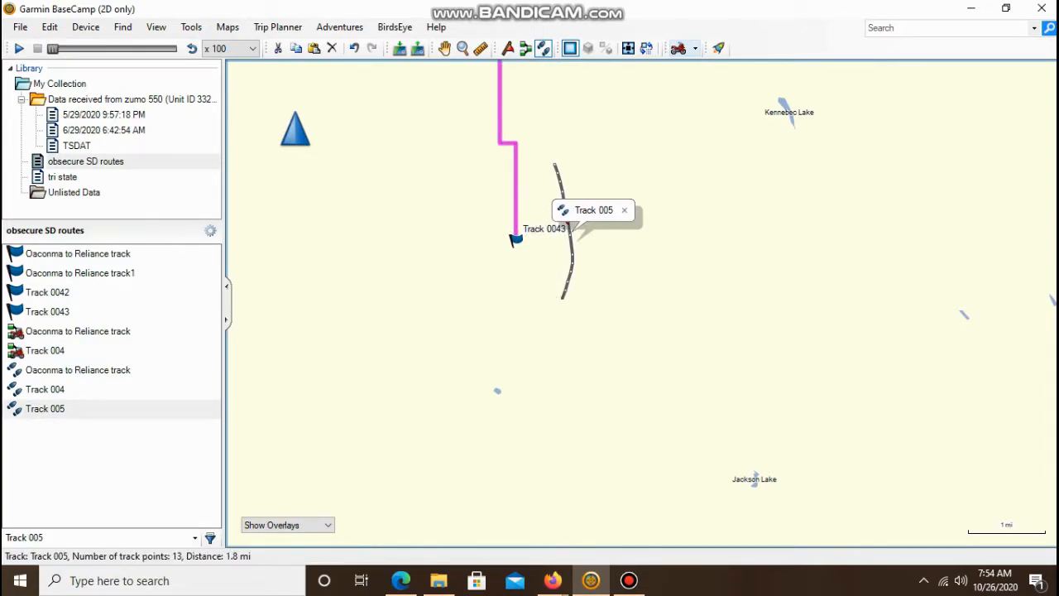
left_click(49, 27)
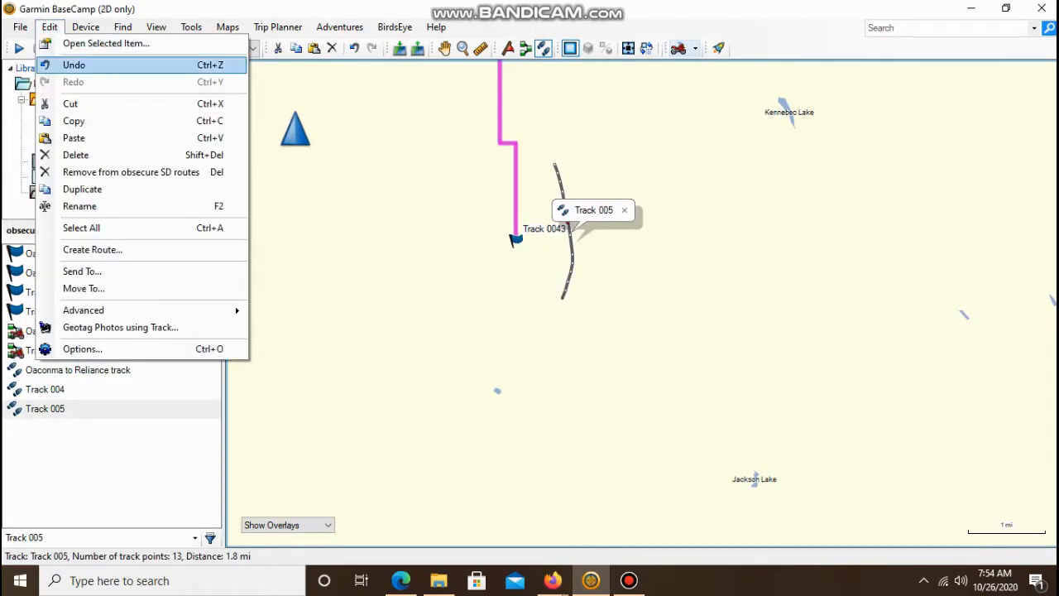
left_click(49, 64)
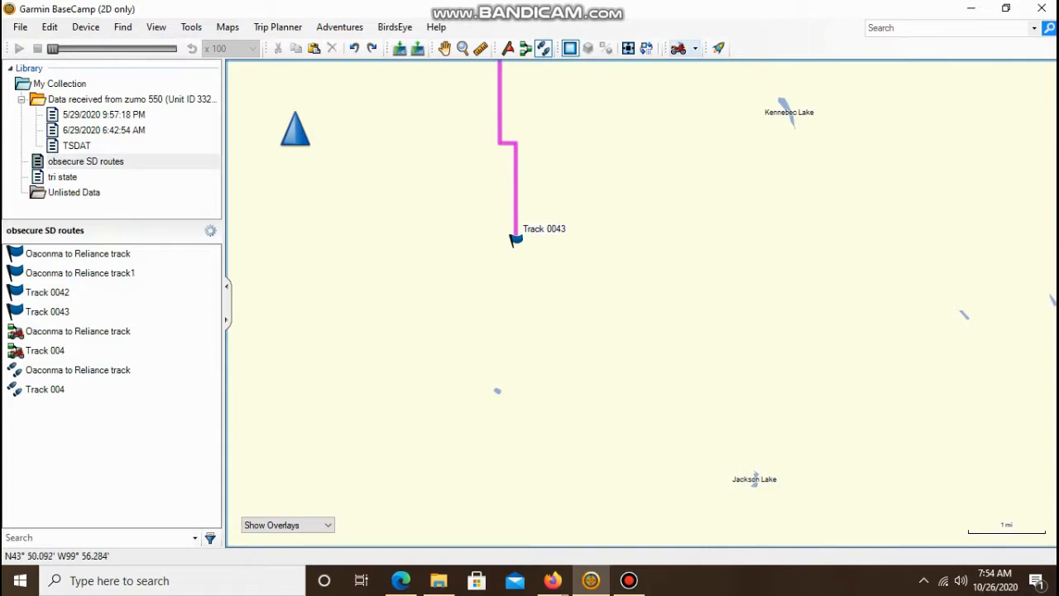
- Zoom out over the routes, then open the tri state collection and display the Tar SD,ND,MN route
left_click_drag(468, 66, 463, 319)
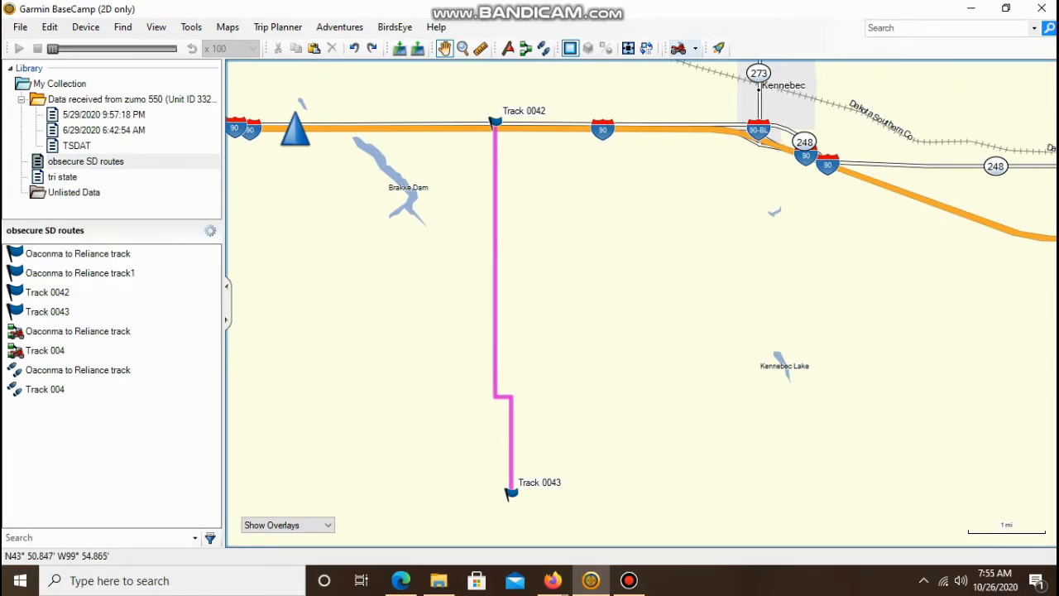
scroll(425, 290, "down", 5)
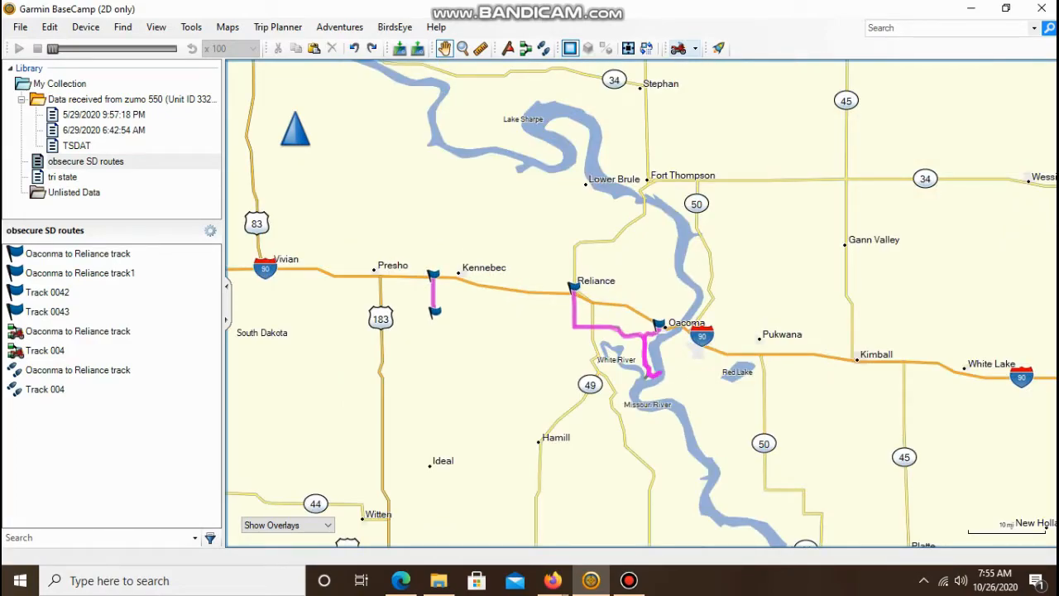
left_click(62, 177)
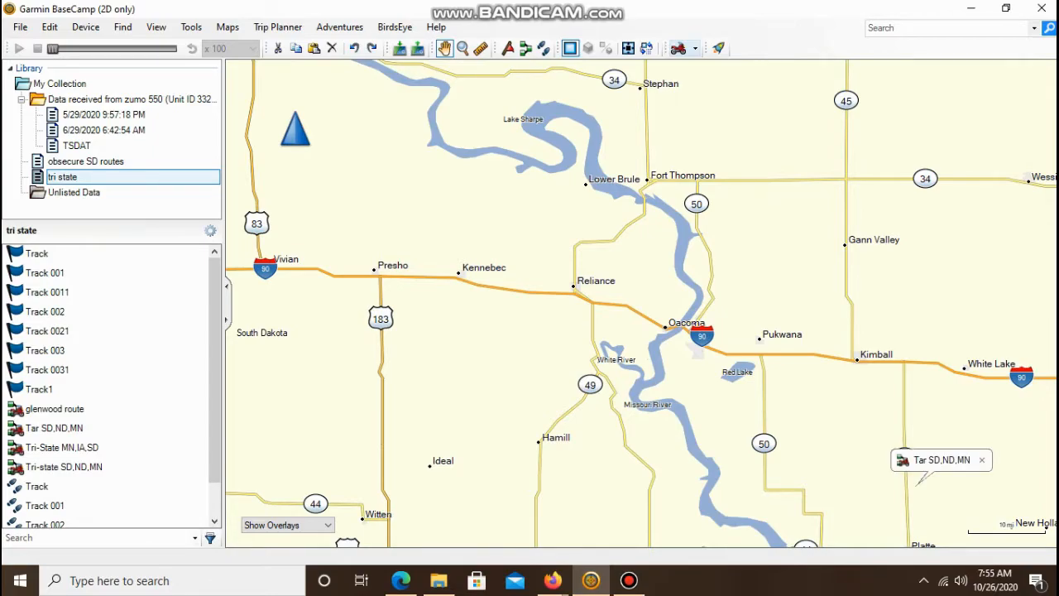
left_click(54, 427)
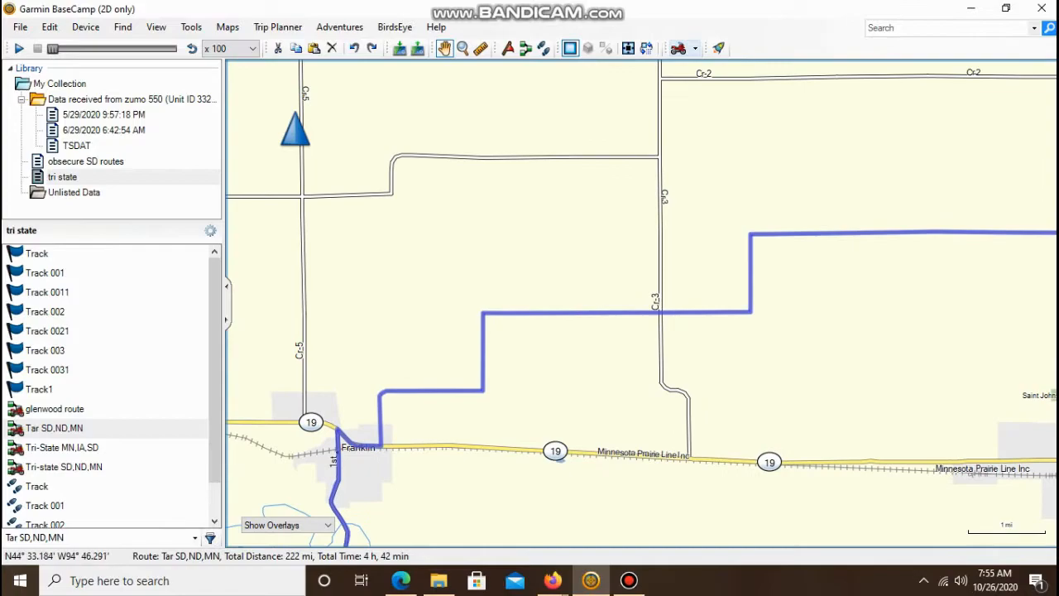
key("minus")
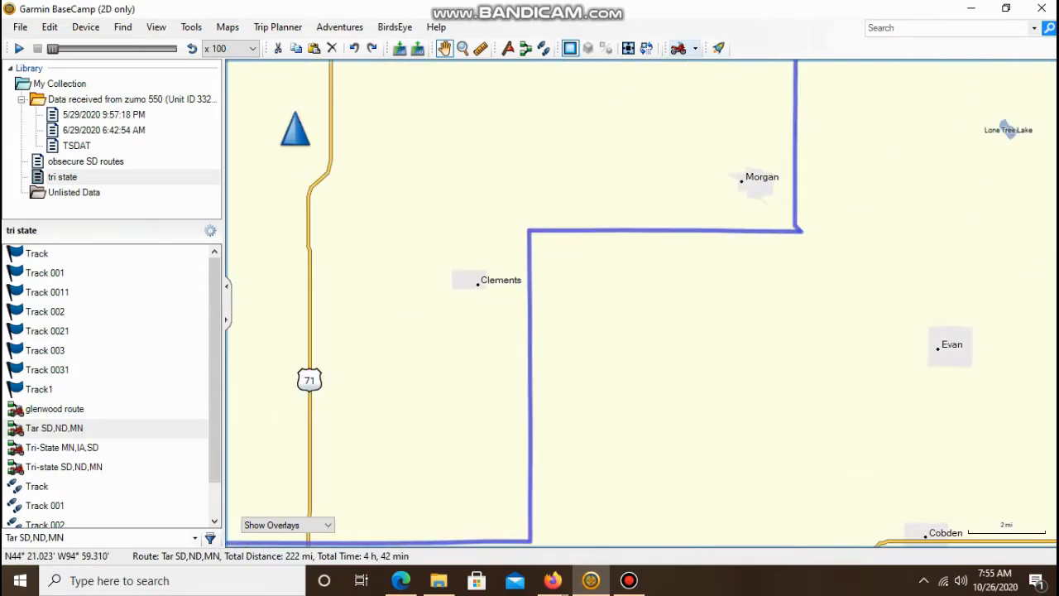
scroll(641, 304, "down", 3)
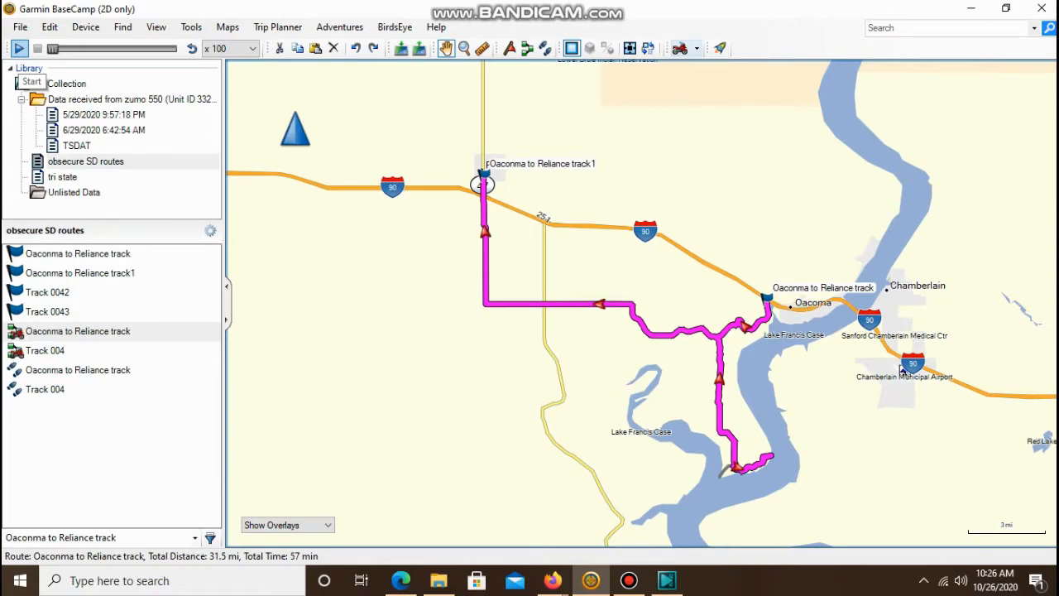
- Play back the Oaconma to Reliance track route and follow it along the map at different zoom levels
left_click(19, 48)
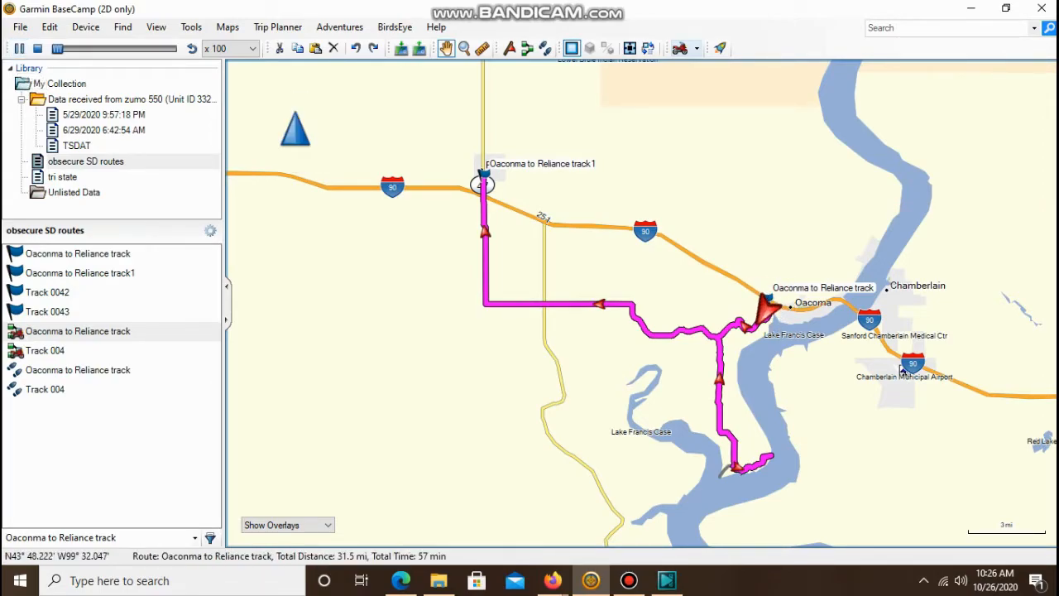
scroll(815, 349, "up", 1)
scroll(641, 304, "up", 2)
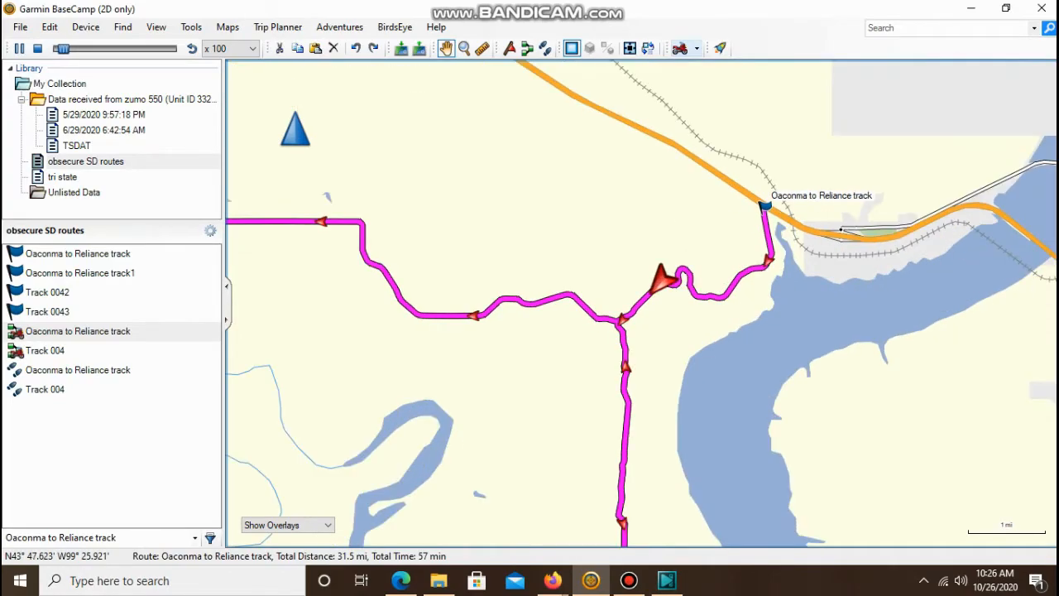
scroll(641, 303, "up", 2)
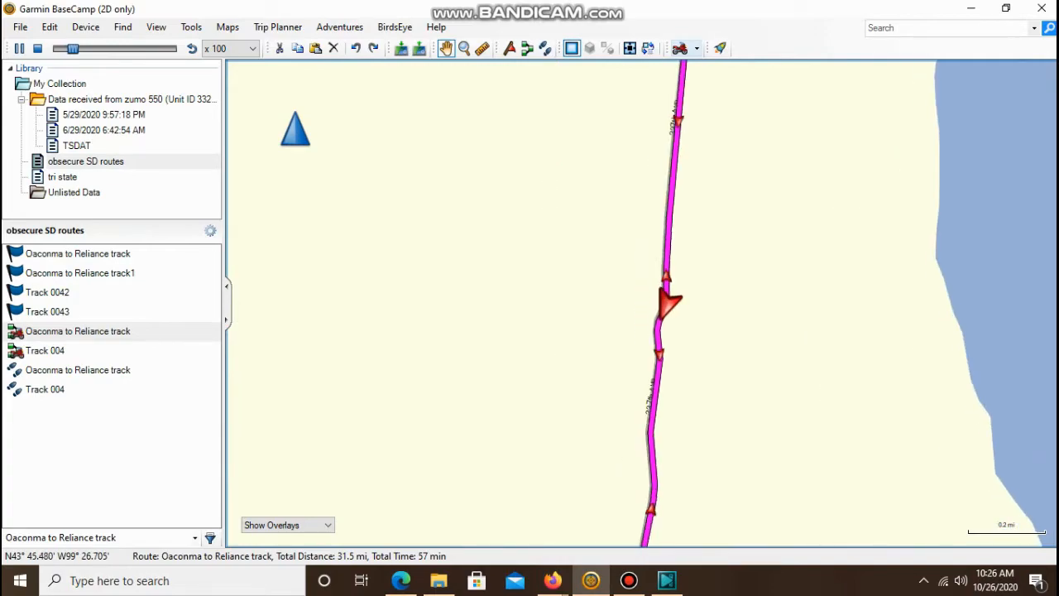
scroll(641, 304, "down", 3)
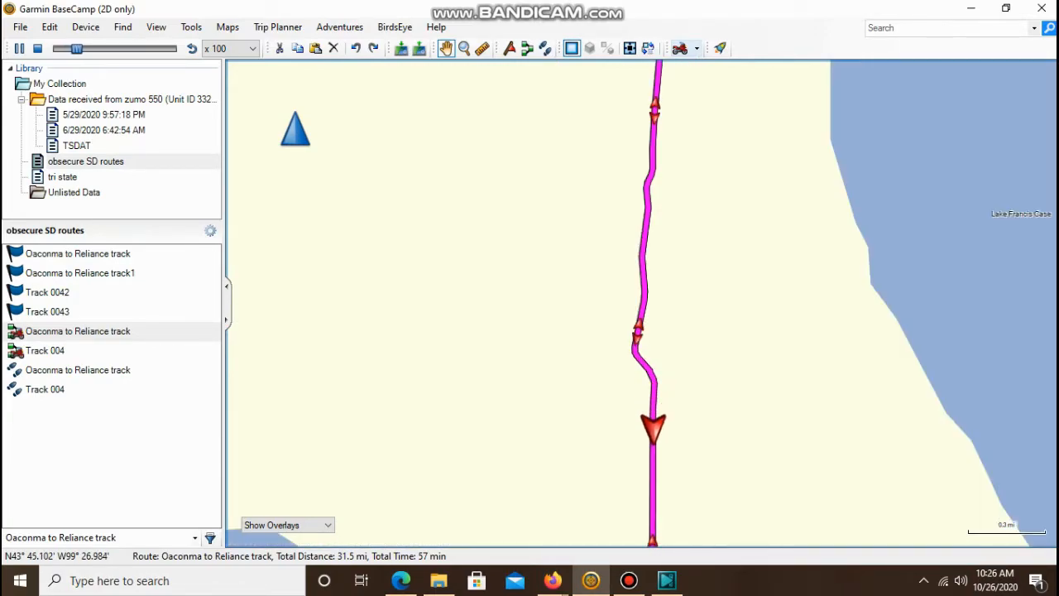
scroll(641, 304, "down", 1)
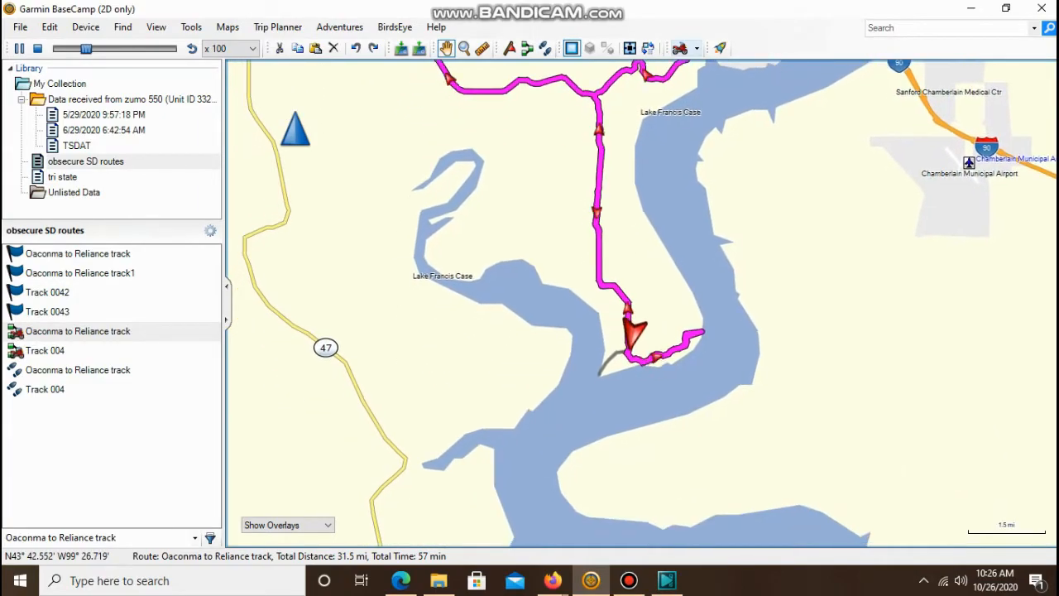
scroll(641, 304, "up", 2)
scroll(641, 304, "up", 2)
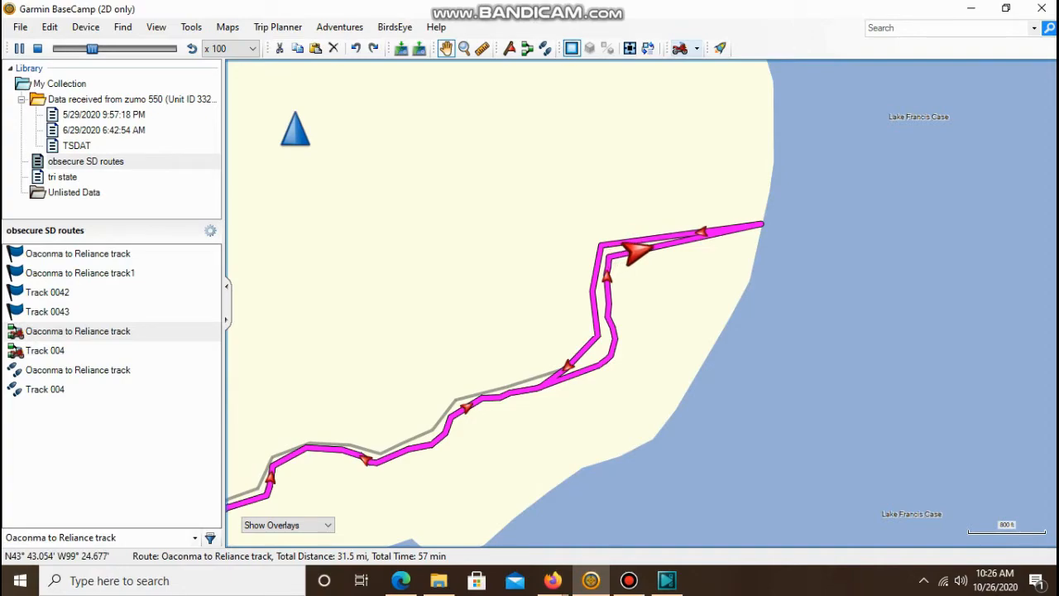
scroll(641, 304, "up", 1)
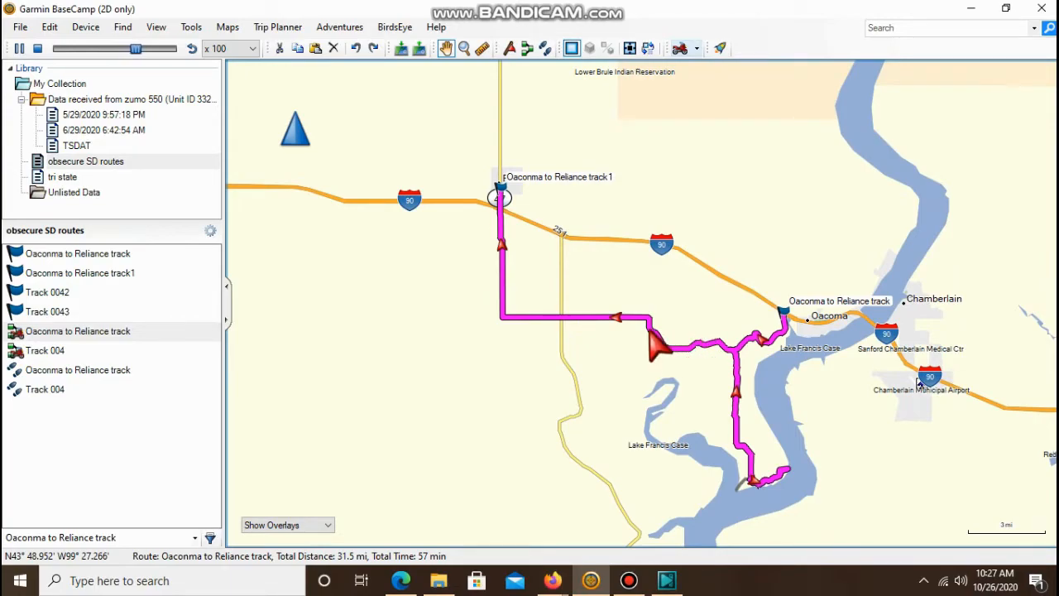
scroll(918, 382, "up", 1)
scroll(641, 303, "up", 2)
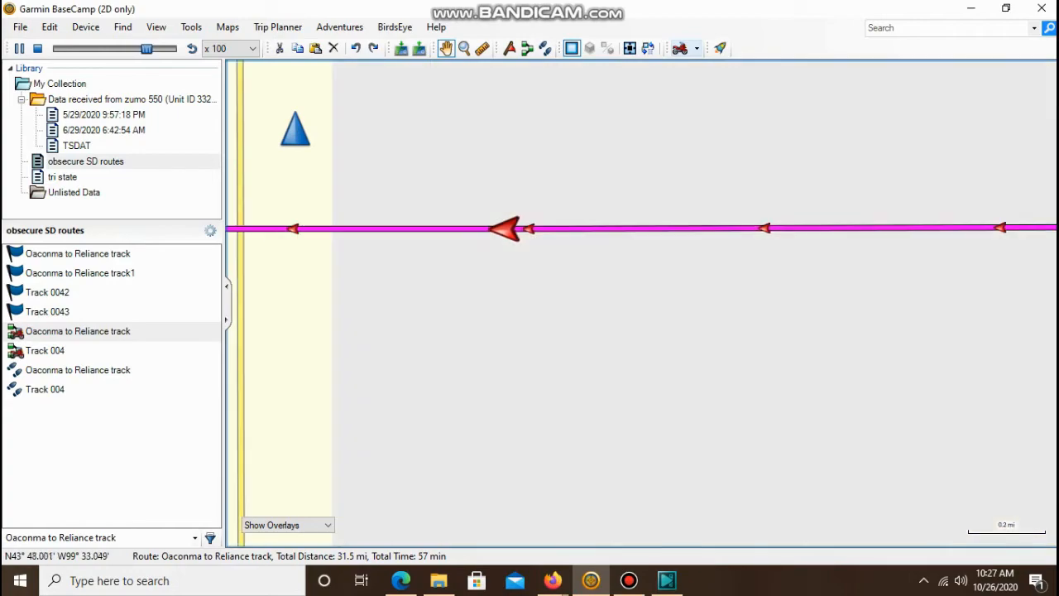